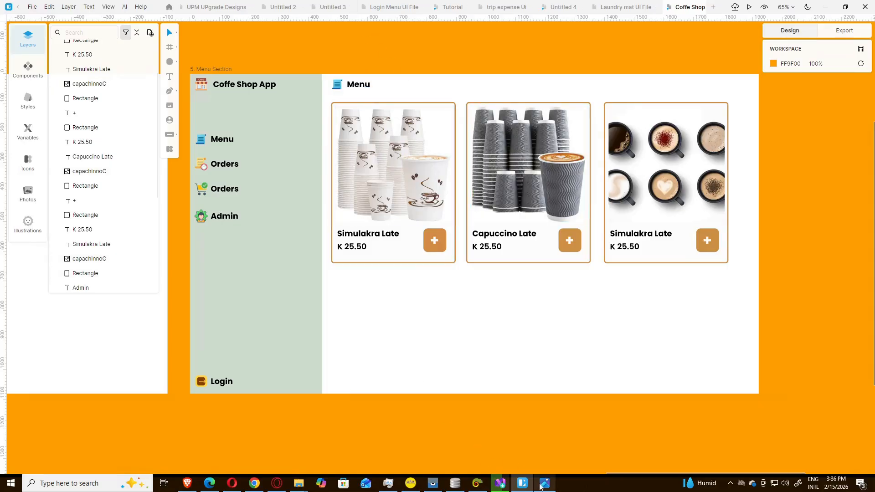
Step: Compare with the Orders reference image, then nudge the Menu Section frame two steps right
key(alt+Tab)
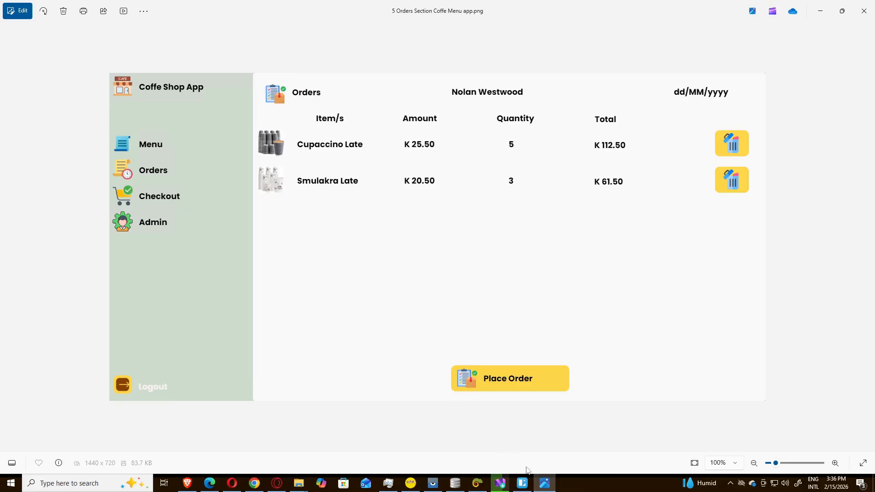
click(544, 485)
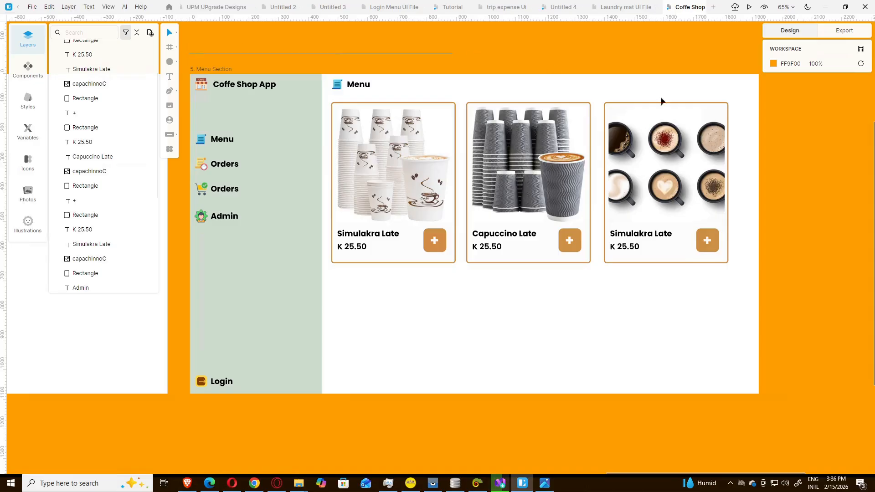
key(ctrl+a)
key(Escape)
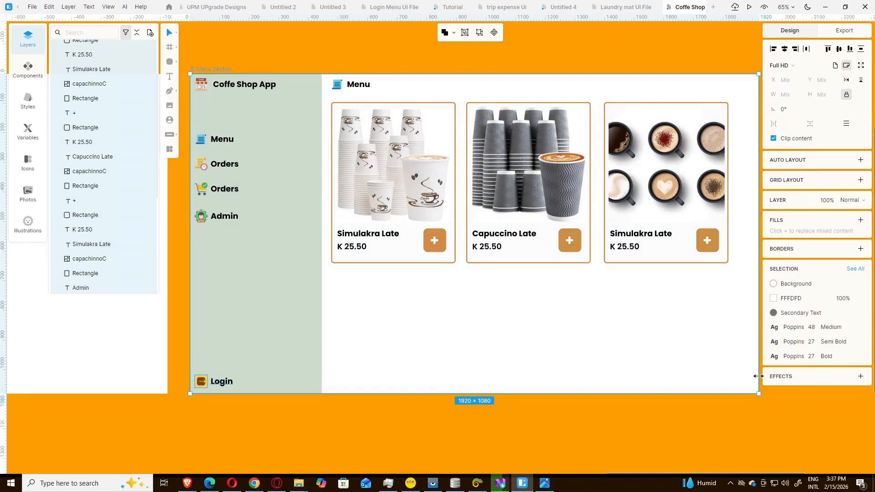
scroll(759, 378, up, 1)
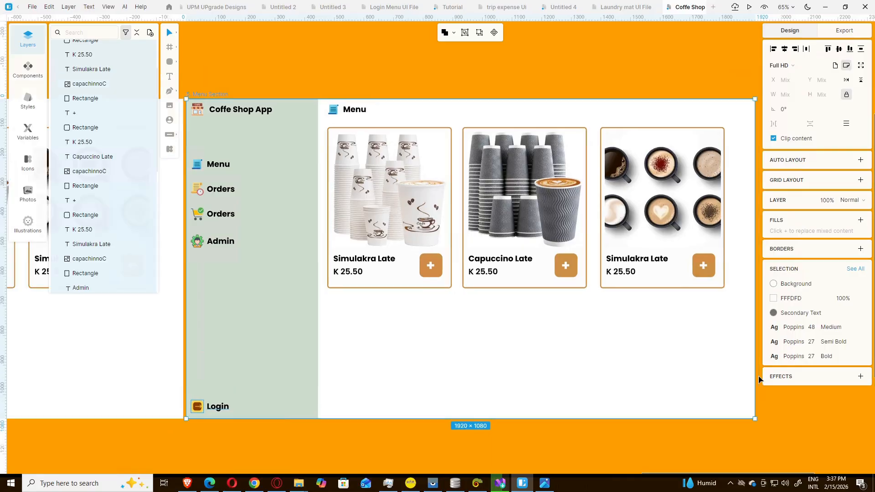
key(Right)
key(Right)
key(Right)
key(Right)
key(Right)
key(Right)
key(Right)
key(Right)
key(Right)
key(Right)
key(Right)
key(Right)
key(Right)
key(Right)
key(Right)
key(Right)
key(Right)
key(Right)
key(Right)
key(Right)
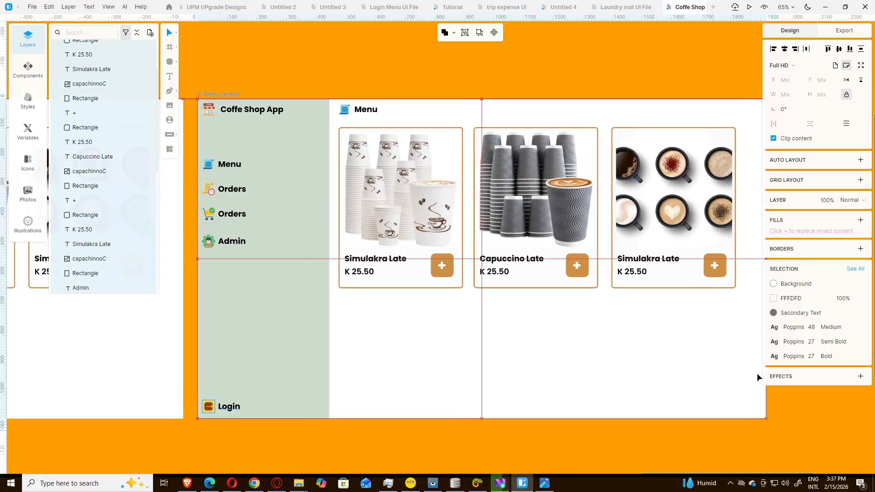
key(Right)
key(Right)
key(Right)
key(Right)
key(Right)
key(Right)
key(Right)
key(Right)
key(Right)
key(Right)
key(Right)
key(Right)
key(Right)
key(Right)
key(Right)
key(Right)
key(Right)
key(Right)
key(Right)
key(Right)
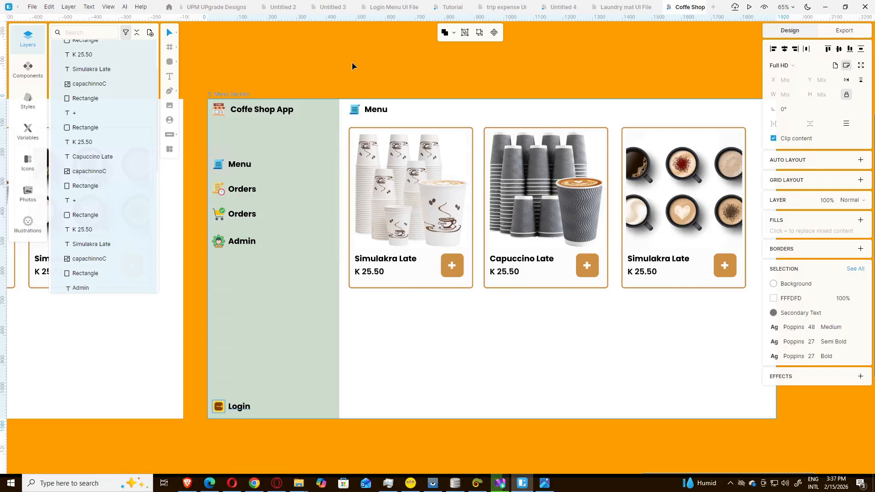
Step: Marquee-select the three coffee menu cards and delete them
click(352, 66)
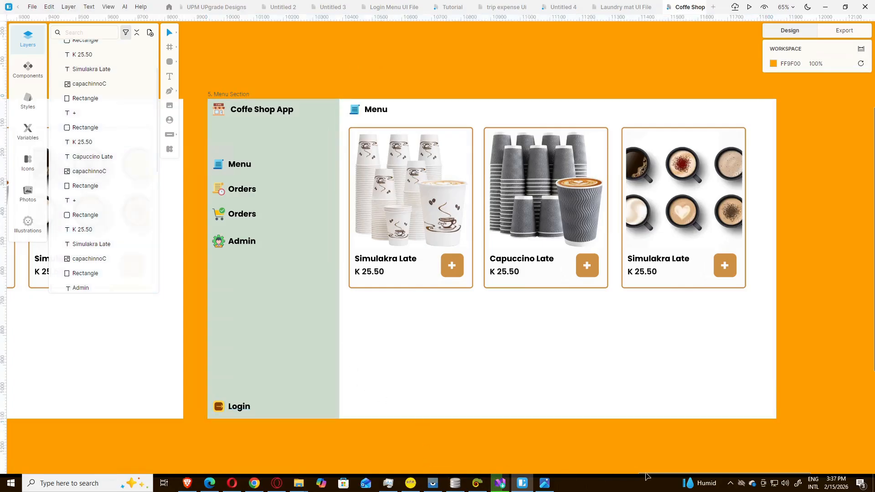
mouse_move(646, 473)
mouse_down()
mouse_move(662, 472)
mouse_move(645, 473)
mouse_move(655, 474)
mouse_up()
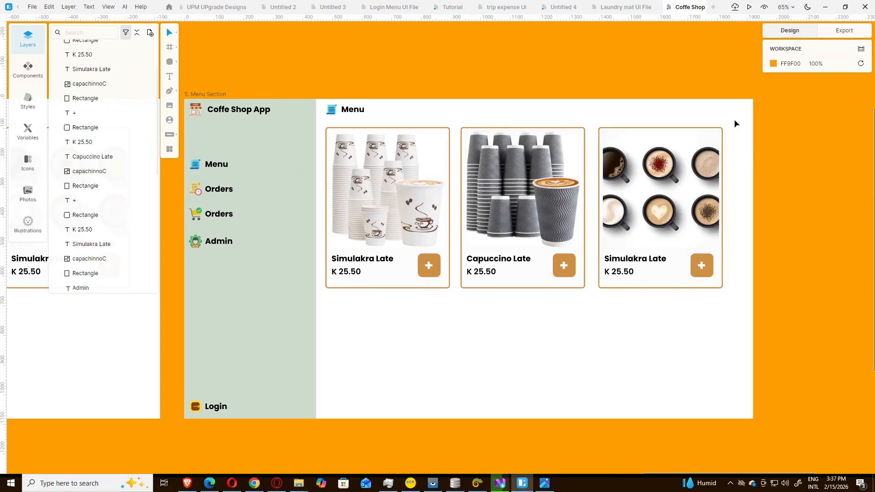
drag(734, 120, 351, 303)
key(Delete)
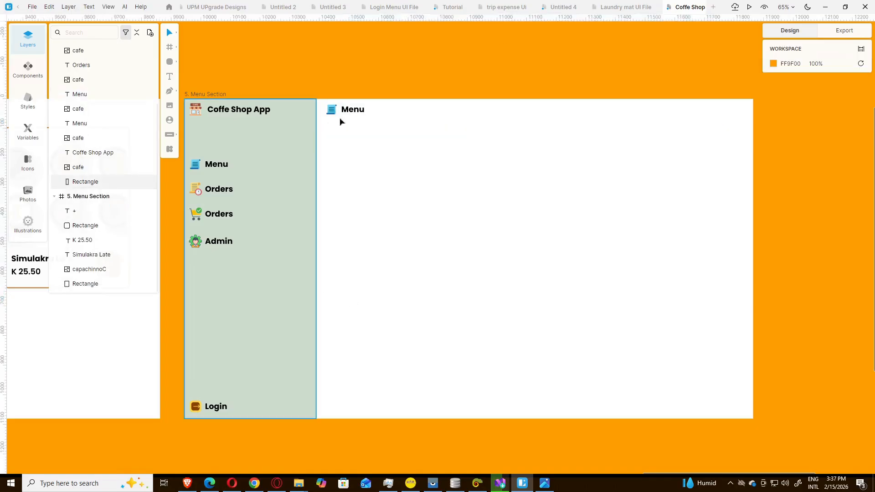
Step: Delete the Menu heading text and the small icon beside it
click(351, 114)
key(Delete)
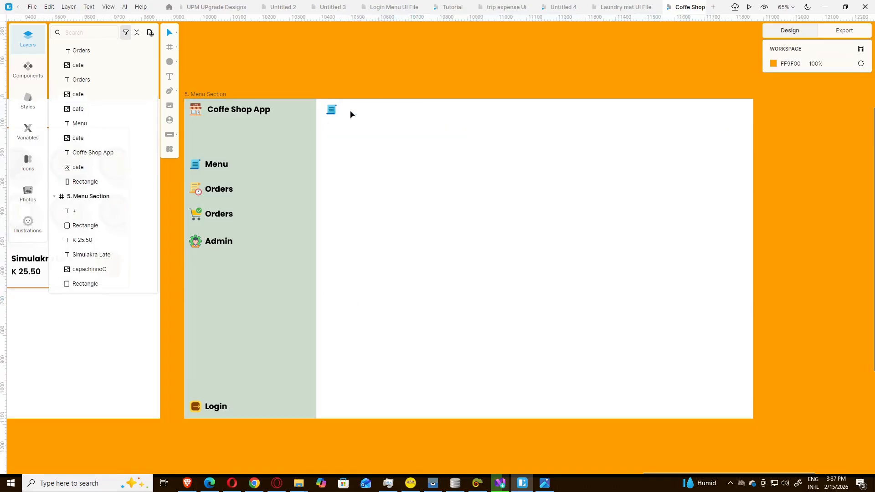
click(328, 113)
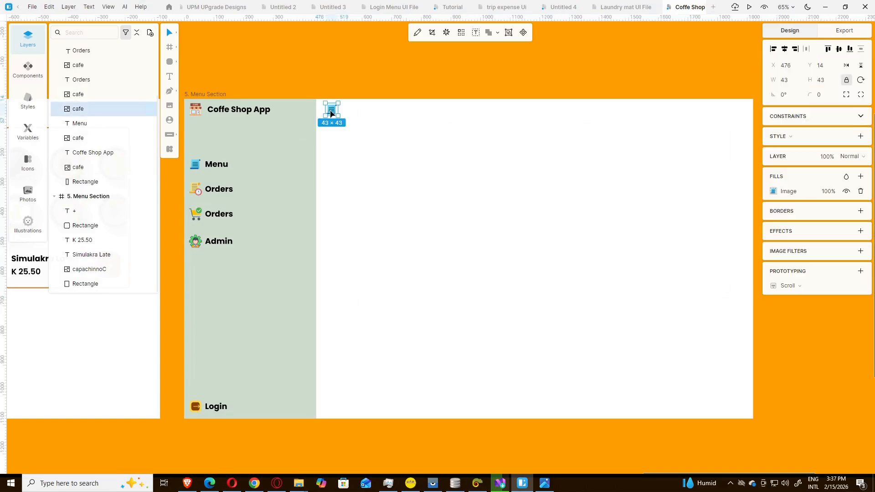
key(Delete)
Step: Drag the green sidebar background's edge to make it narrower
click(304, 212)
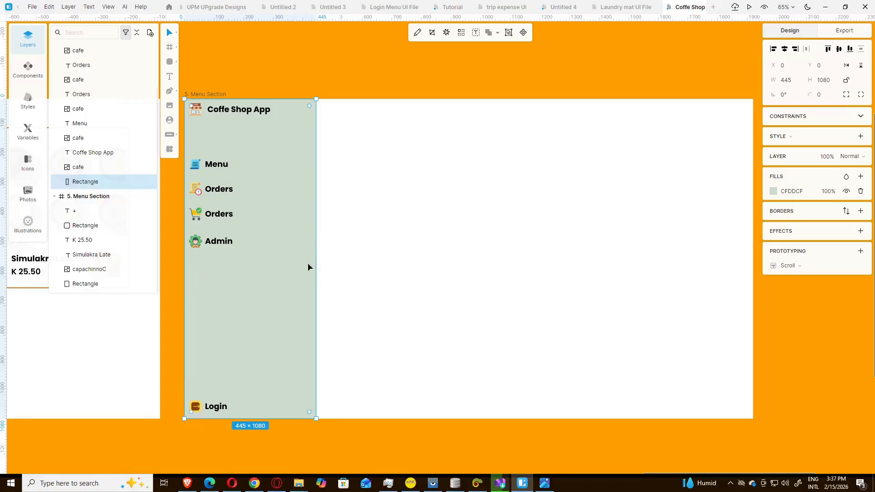
drag(315, 262, 309, 265)
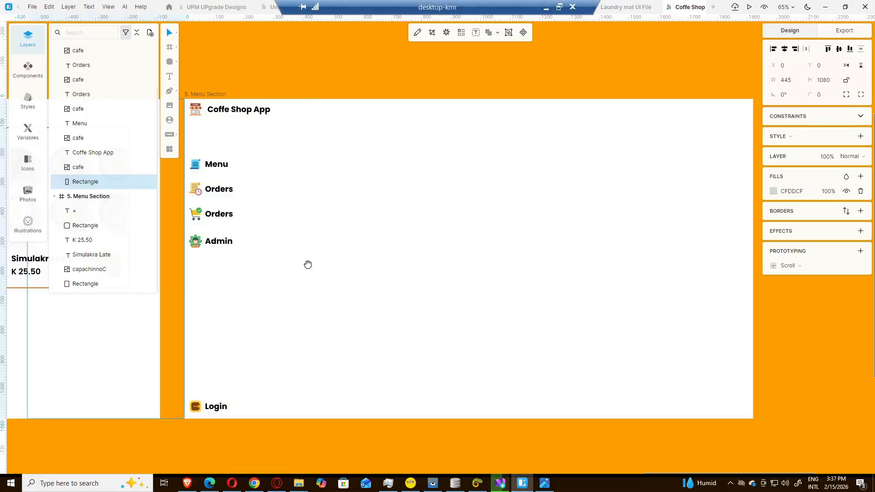
drag(308, 265, 277, 297)
key(Escape)
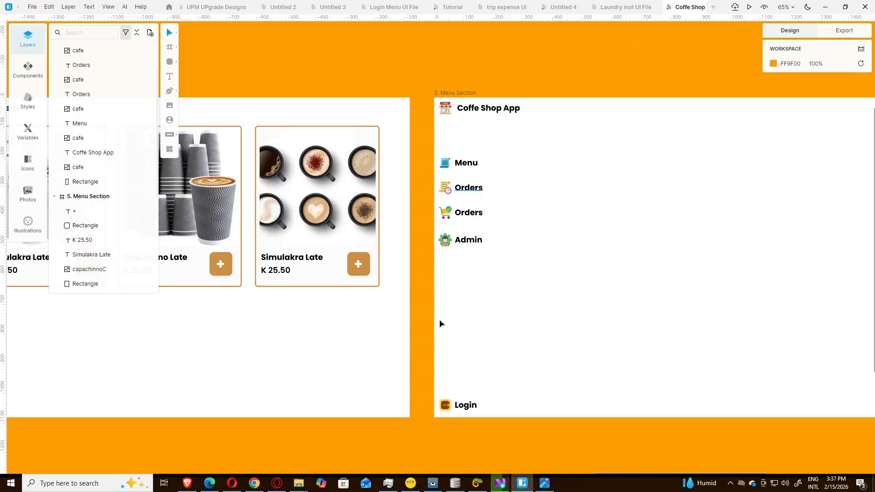
Step: Restore the green sidebar rectangle to 376 × 1080 and bring up the Orders reference PNG
click(434, 367)
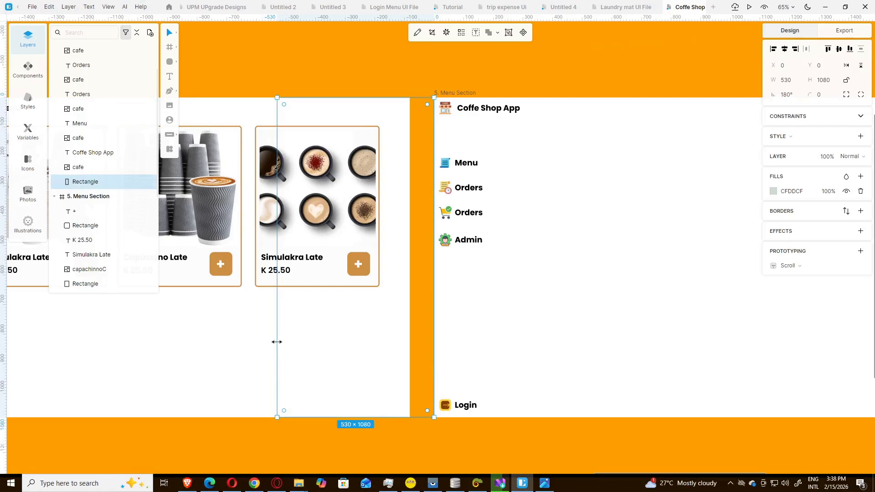
drag(277, 341, 545, 325)
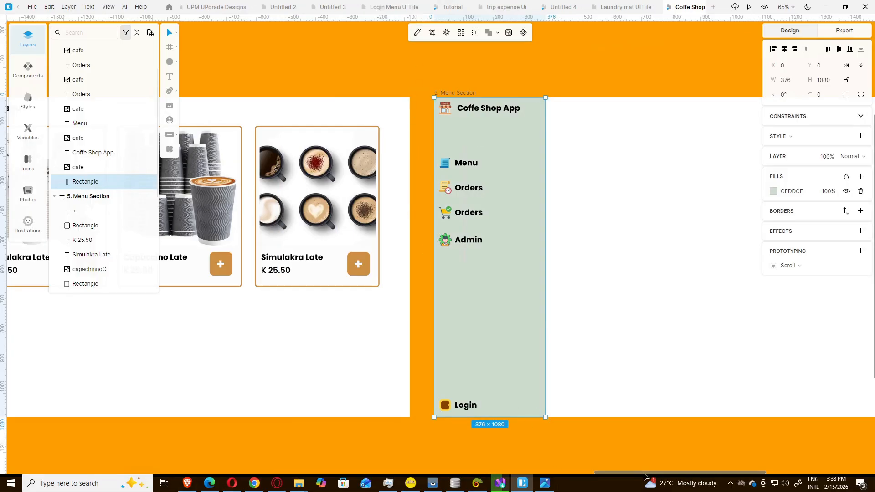
drag(654, 475, 697, 465)
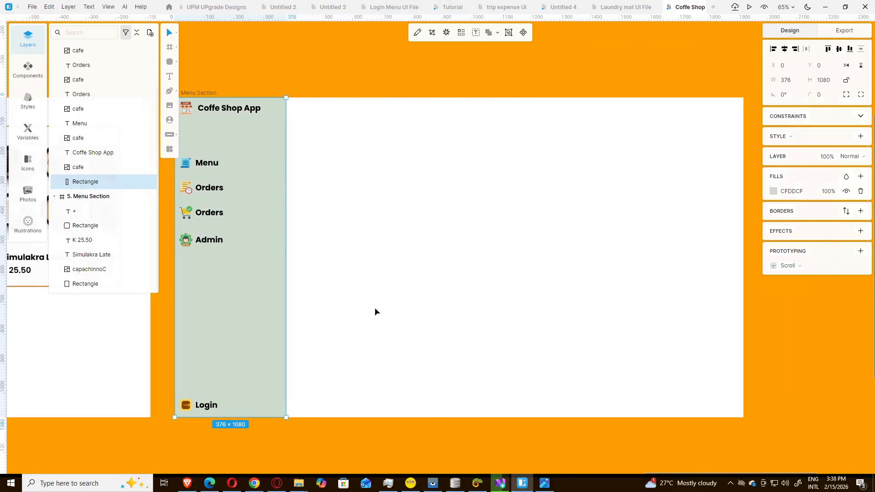
click(544, 484)
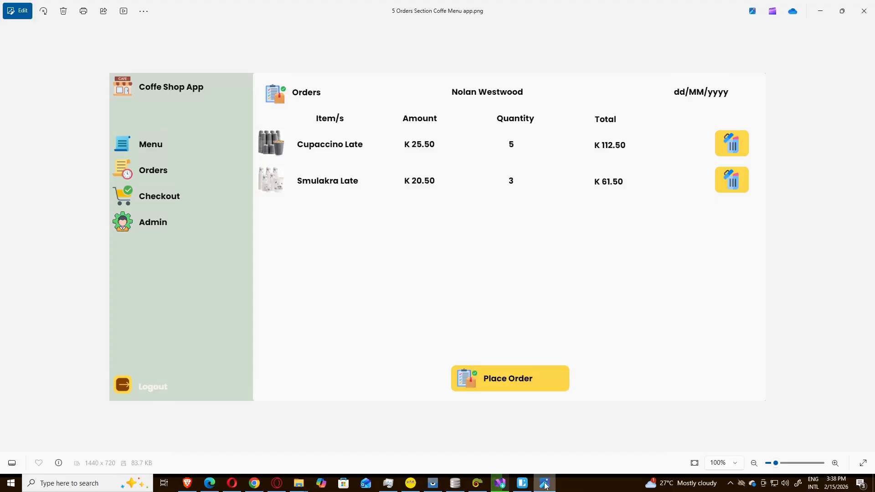
Step: Duplicate the sidebar's Orders icon and label and place the copy atop the content area
click(545, 485)
click(545, 485)
click(545, 485)
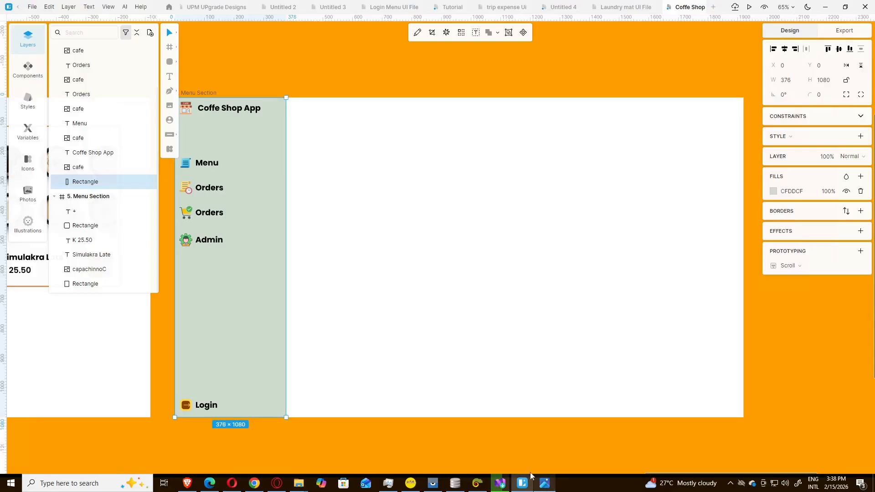
click(185, 190)
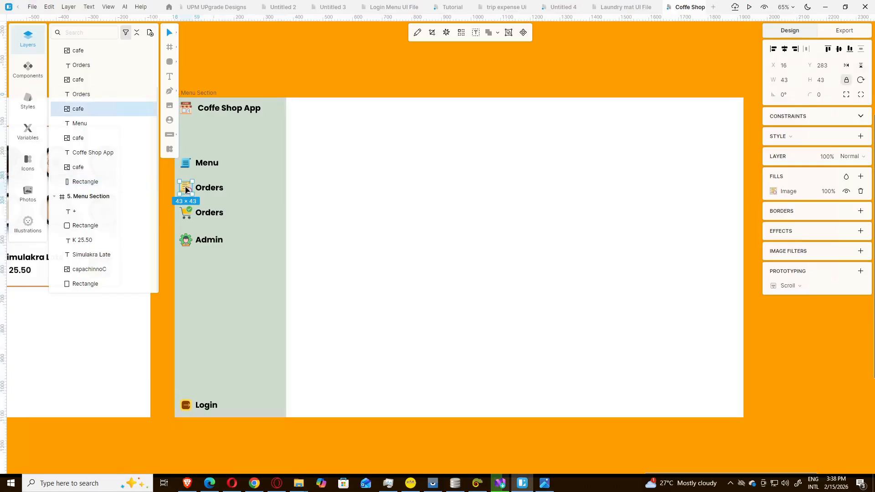
shift+click(209, 192)
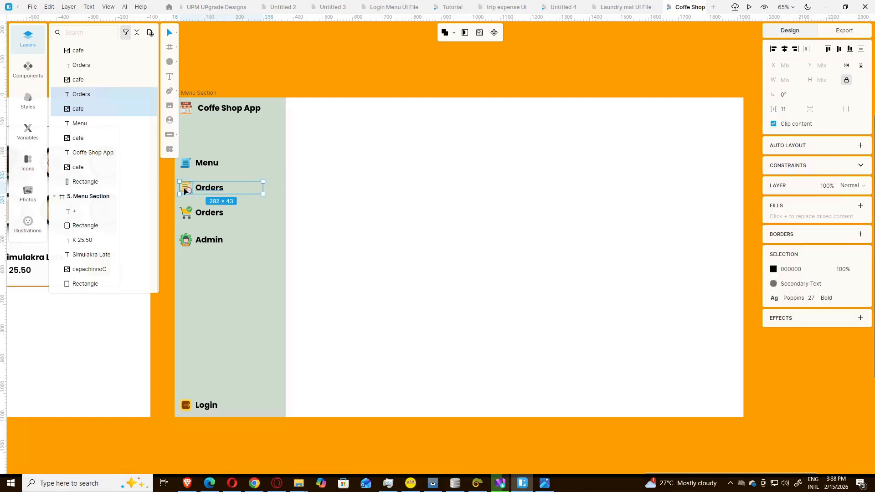
key(ctrl+d)
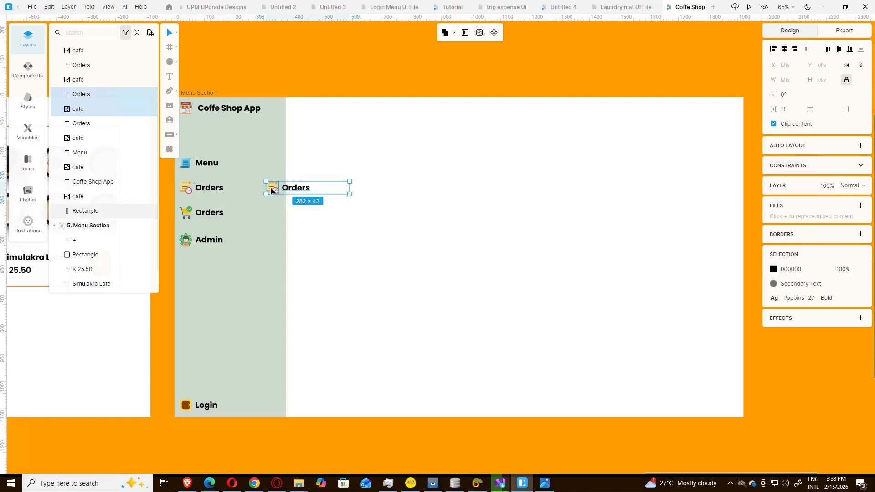
drag(268, 187, 305, 110)
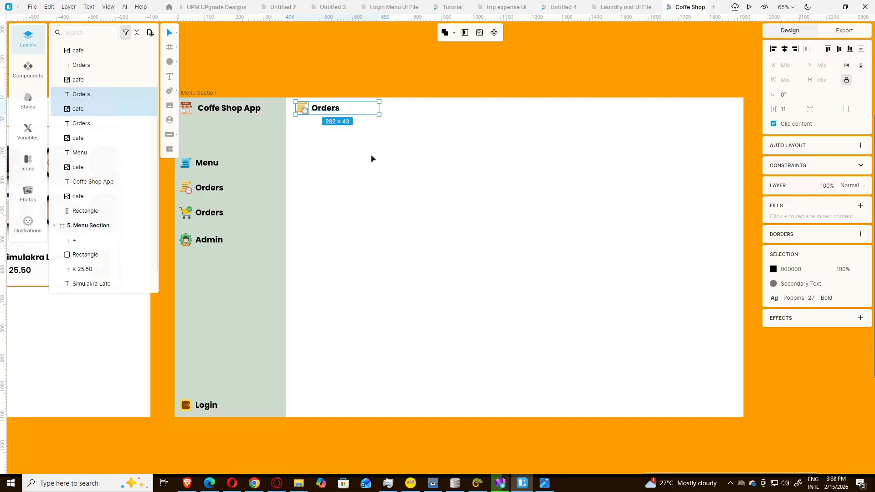
click(367, 147)
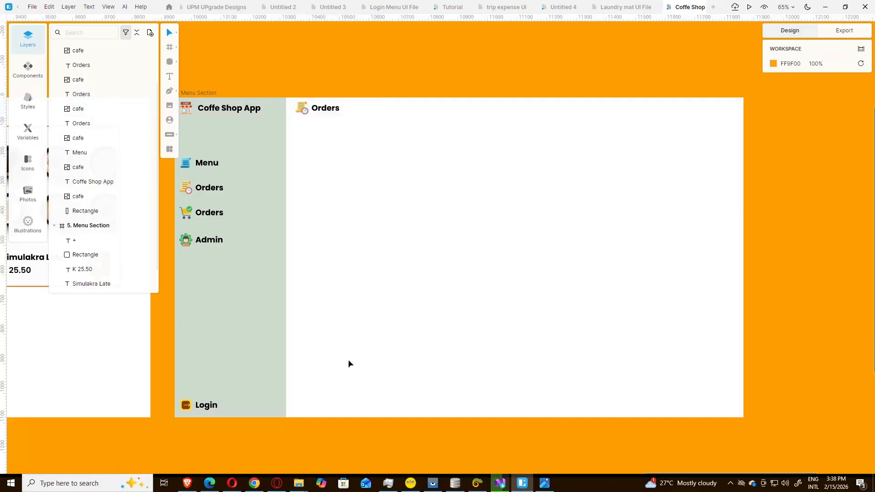
click(546, 484)
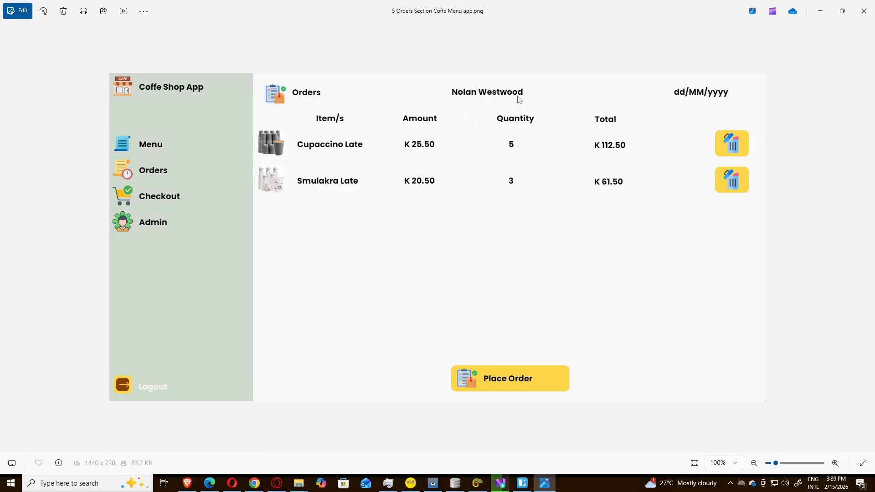
click(531, 484)
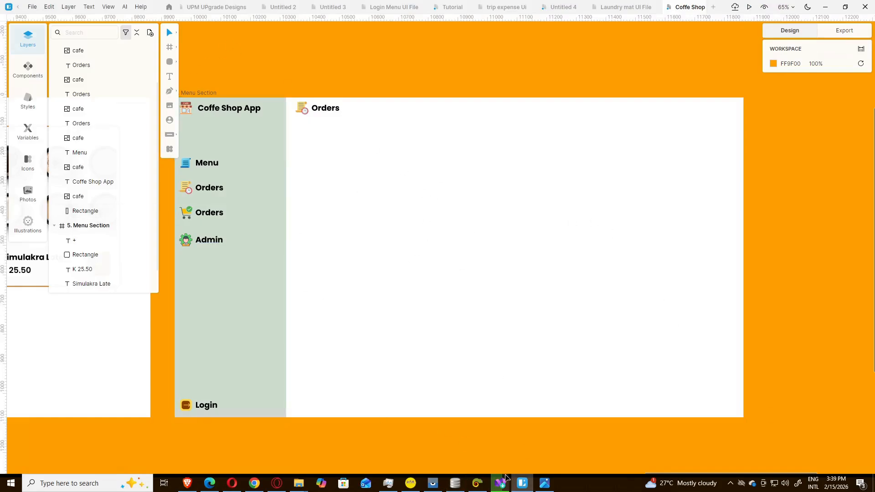
mouse_move(658, 476)
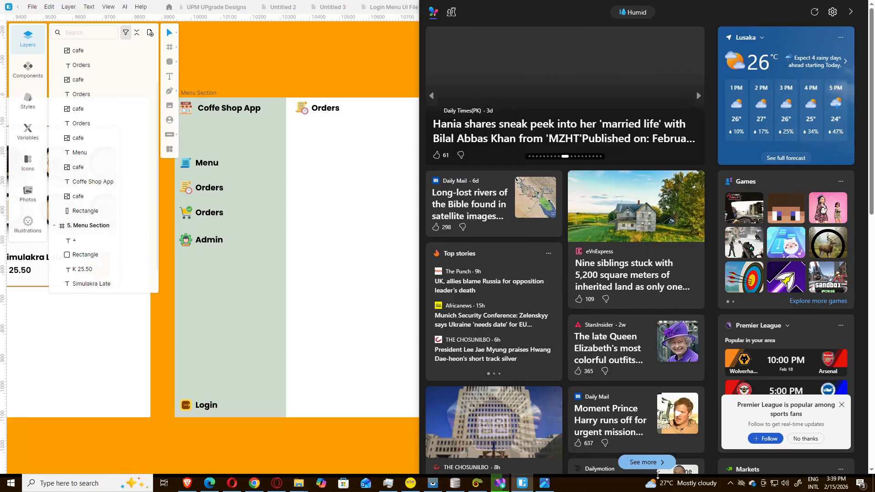
mouse_move(659, 474)
mouse_down()
mouse_move(643, 476)
mouse_move(650, 477)
mouse_up()
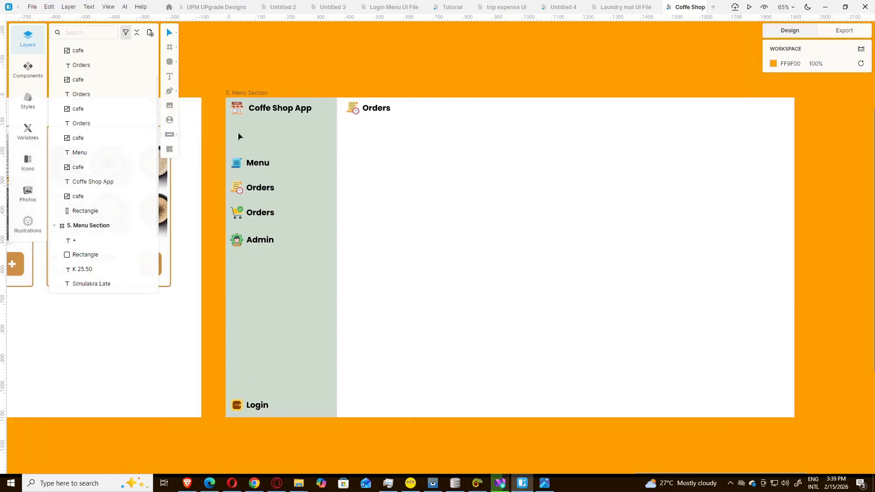
Step: Rename the copied frame from '5. Menu Section' to '6. Orders Section'
click(243, 93)
double_click(244, 94)
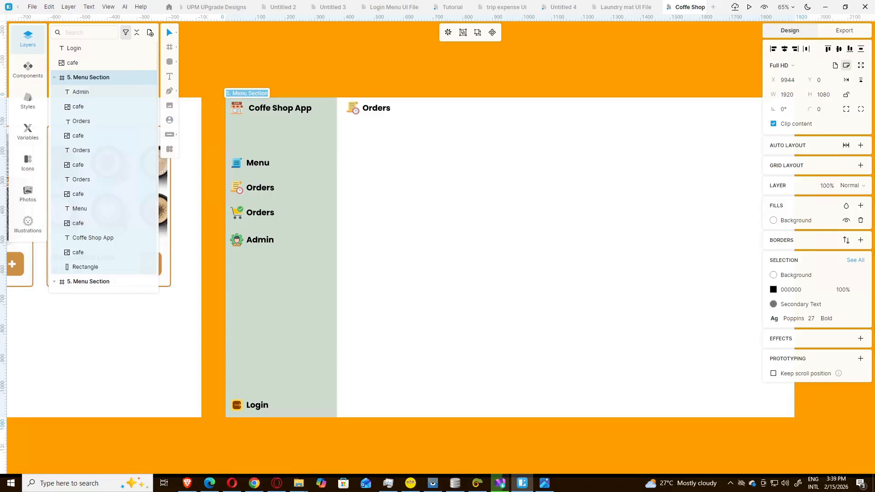
click(226, 93)
key(BackSpace)
key(BackSpace)
key(BackSpace)
key(BackSpace)
text(Orders)
key(BackSpace)
text(6)
click(309, 78)
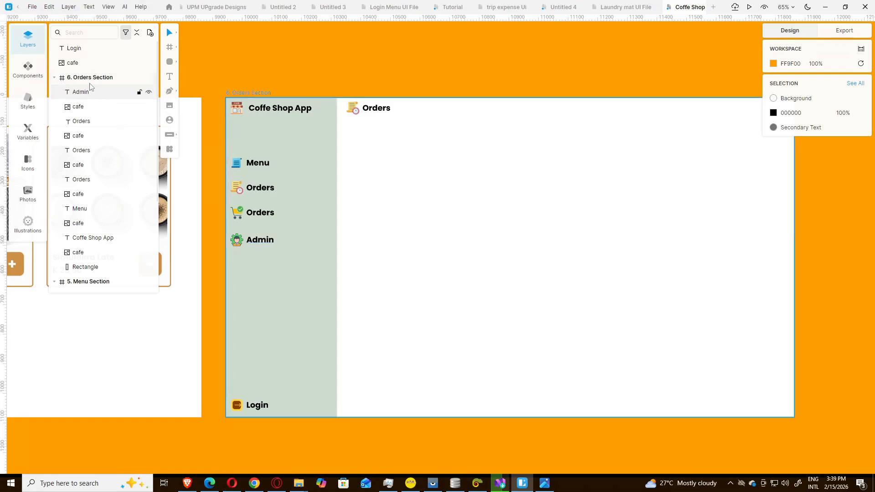
Step: Collapse and expand the 6. Orders Section layer group, clicking through its icon and label layers
click(54, 79)
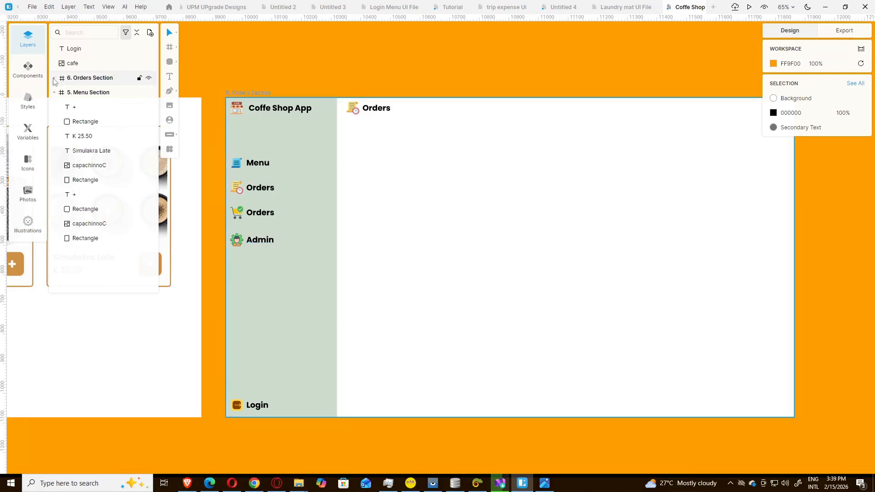
click(54, 78)
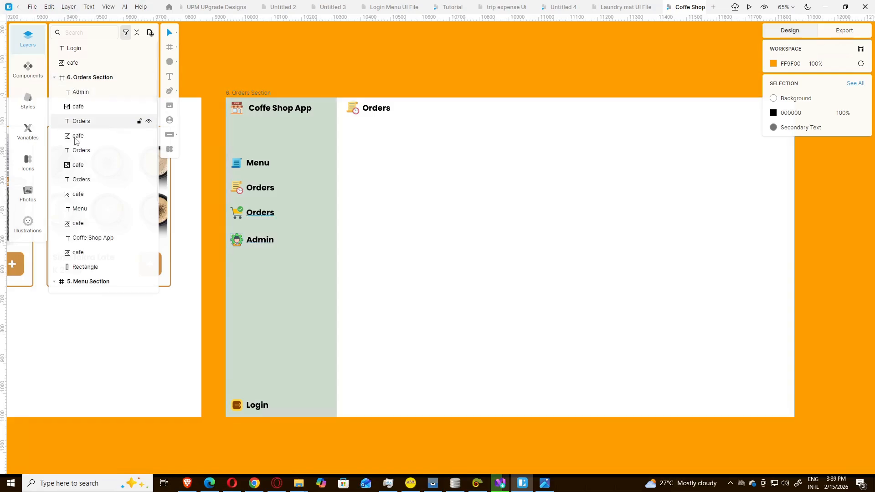
click(70, 66)
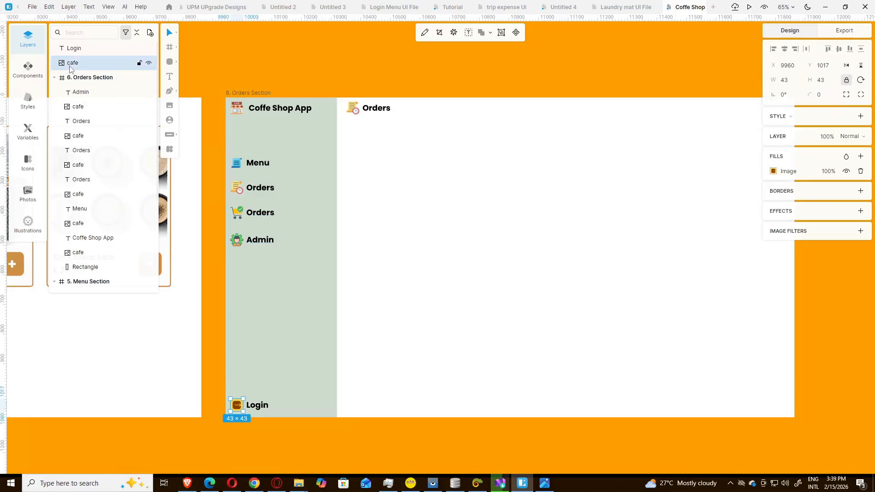
click(72, 53)
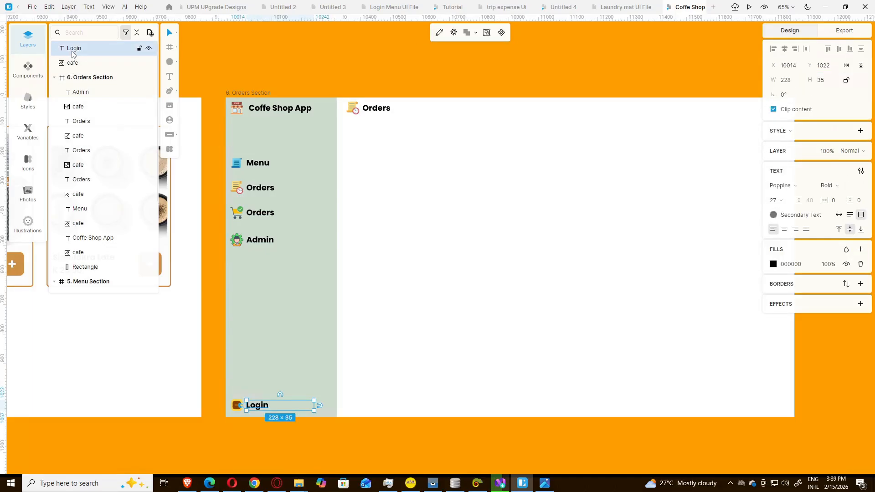
click(72, 62)
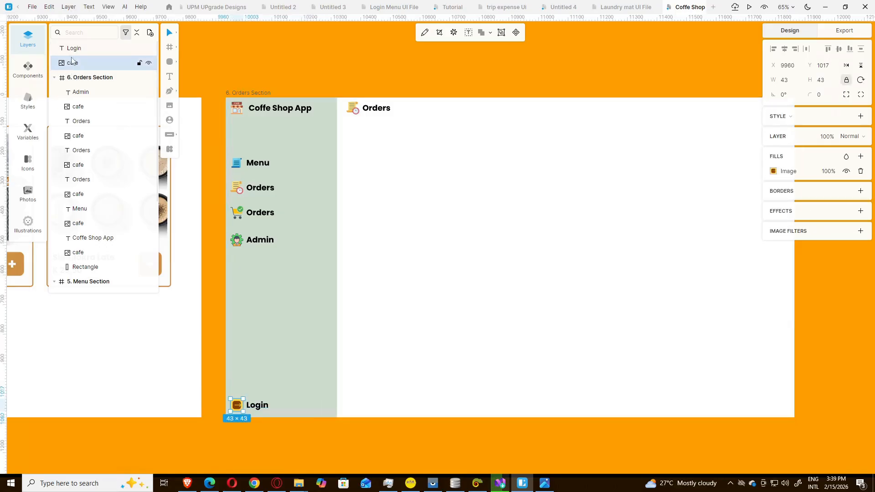
click(73, 49)
click(73, 62)
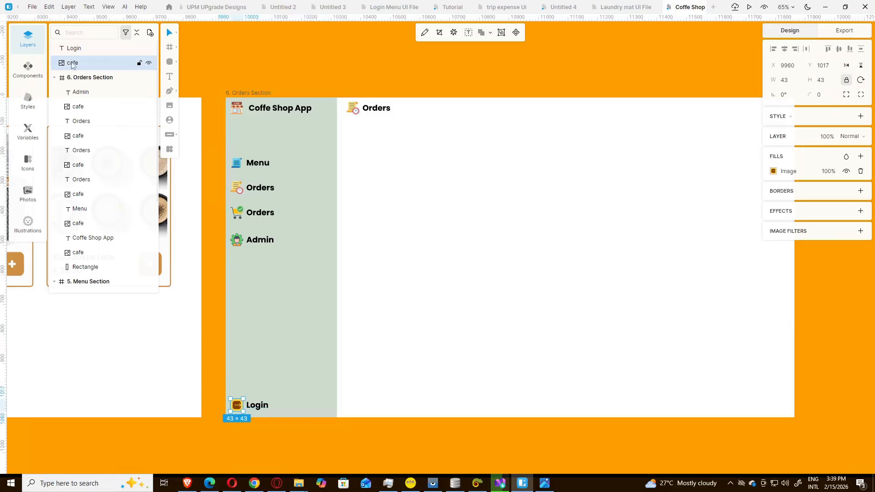
click(75, 96)
click(76, 107)
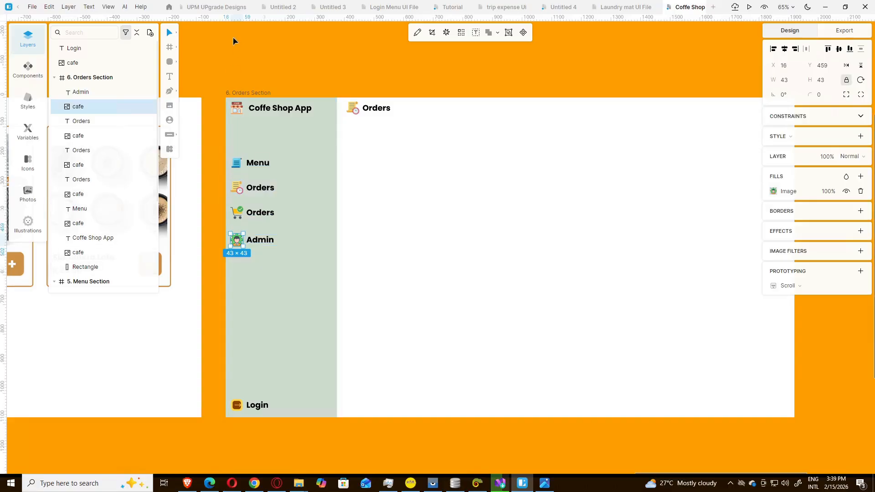
click(212, 104)
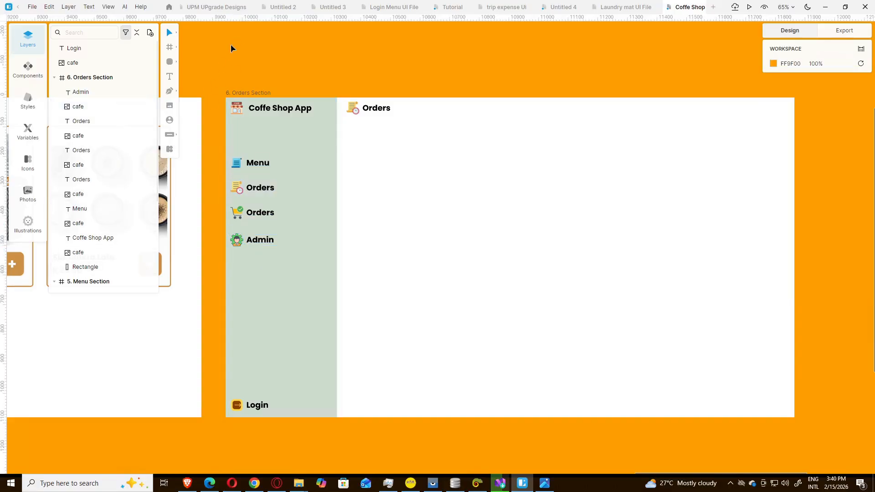
Step: Duplicate the Orders heading into a one-line label holding the customer's full name beside it
click(383, 112)
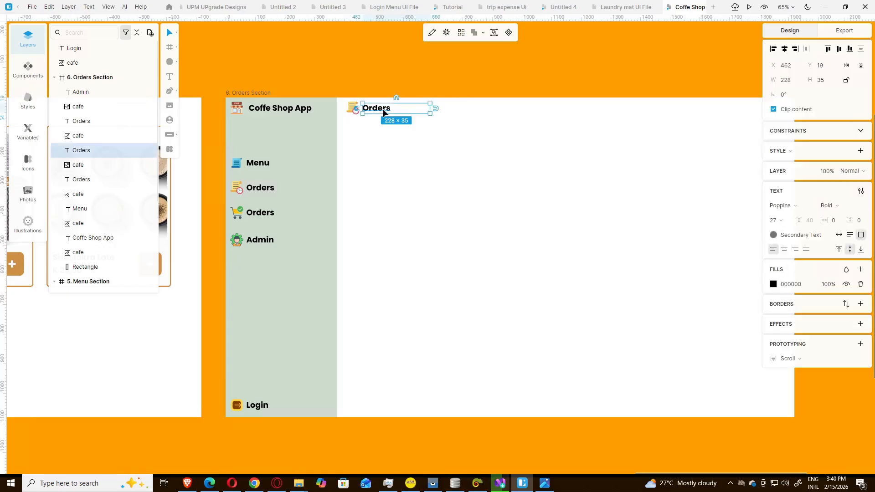
key(ctrl+d)
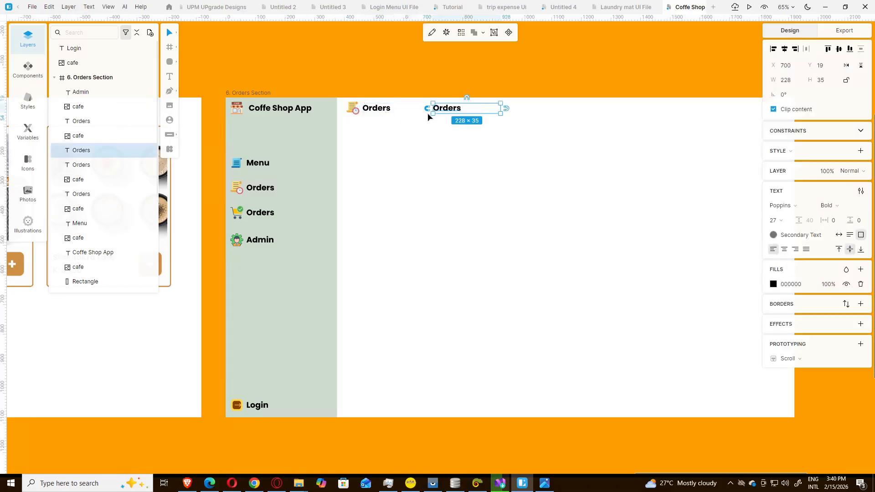
drag(446, 111, 526, 111)
double_click(524, 110)
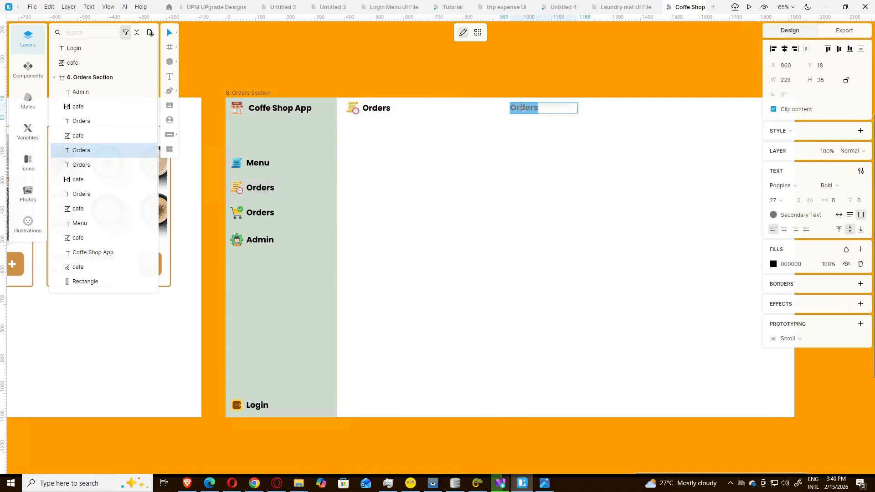
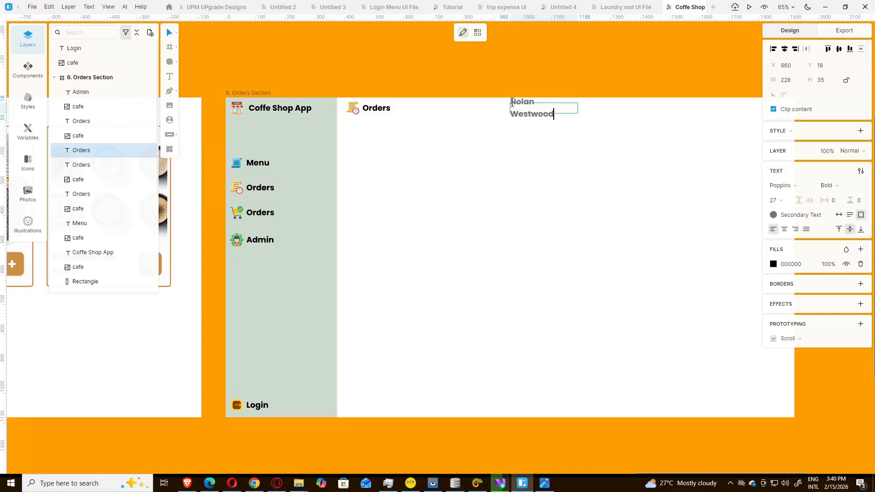
key(Escape)
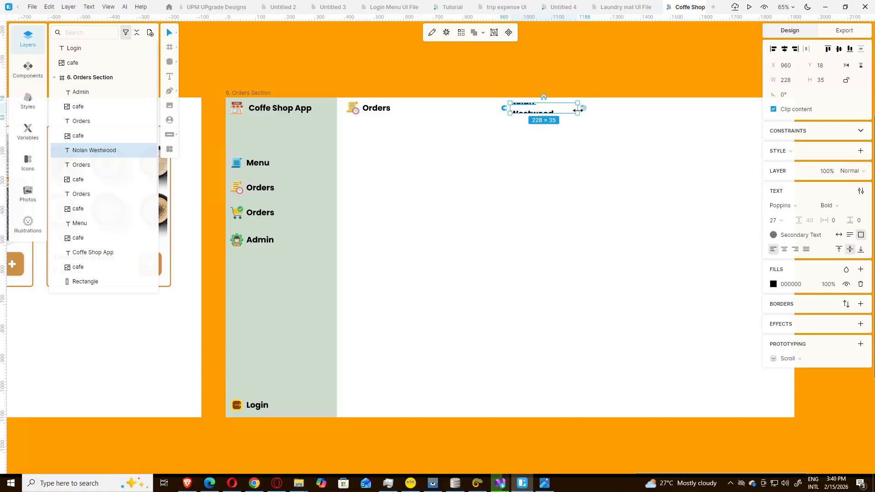
mouse_move(577, 110)
mouse_down()
mouse_move(597, 109)
mouse_move(588, 102)
mouse_up()
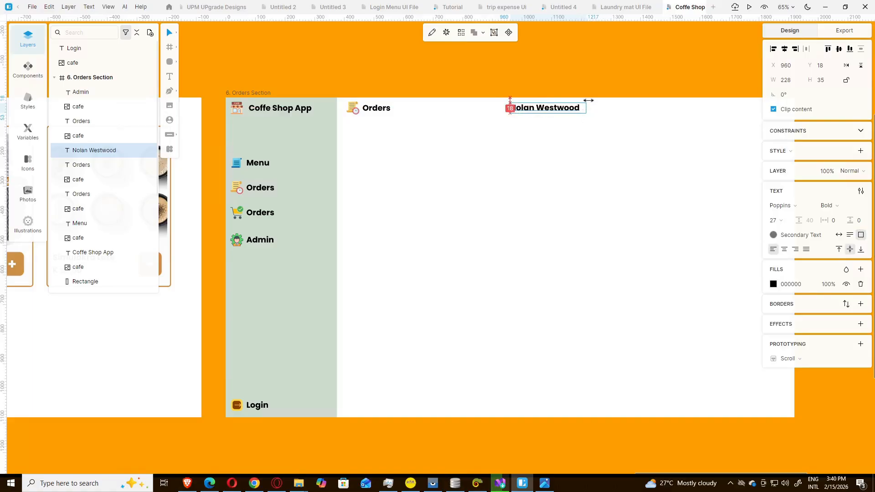
click(545, 88)
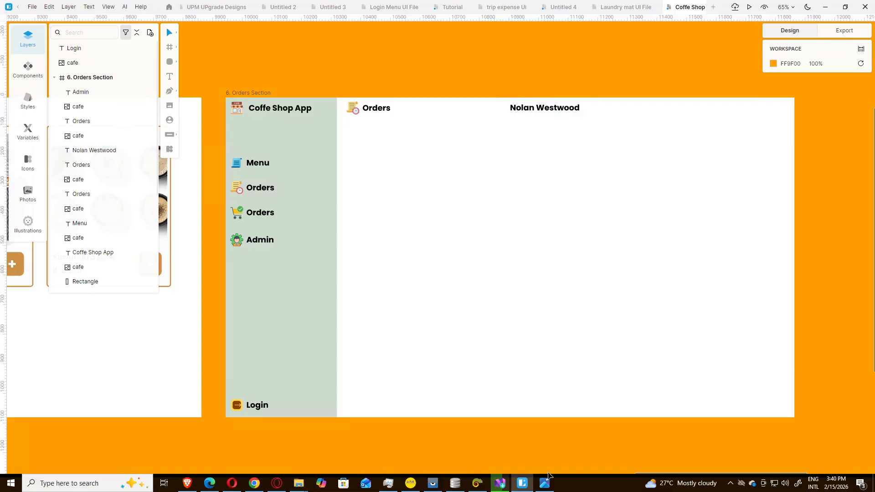
drag(644, 474, 660, 474)
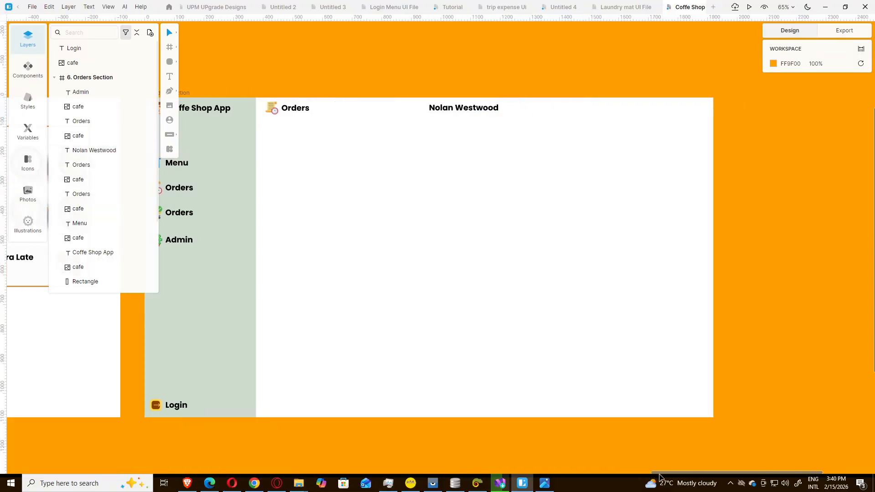
Step: Copy the name label to the header's right end and change its text to DD/MM/YYYY
click(485, 111)
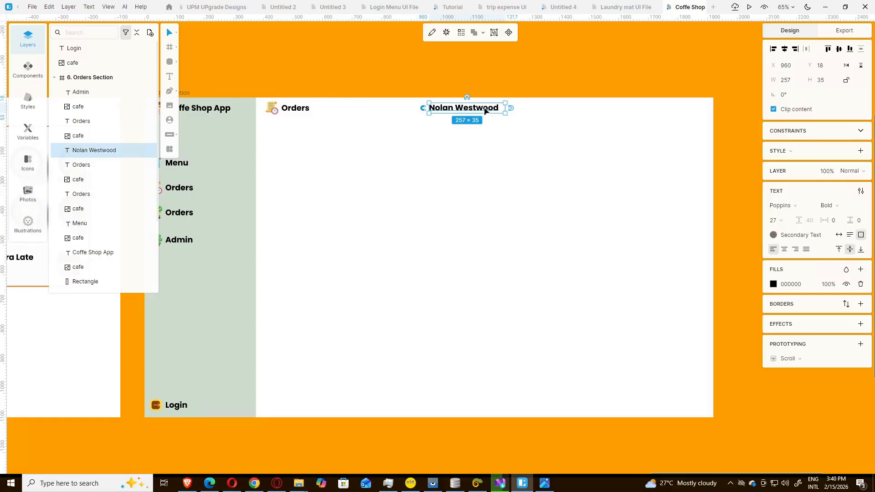
key(ctrl+d)
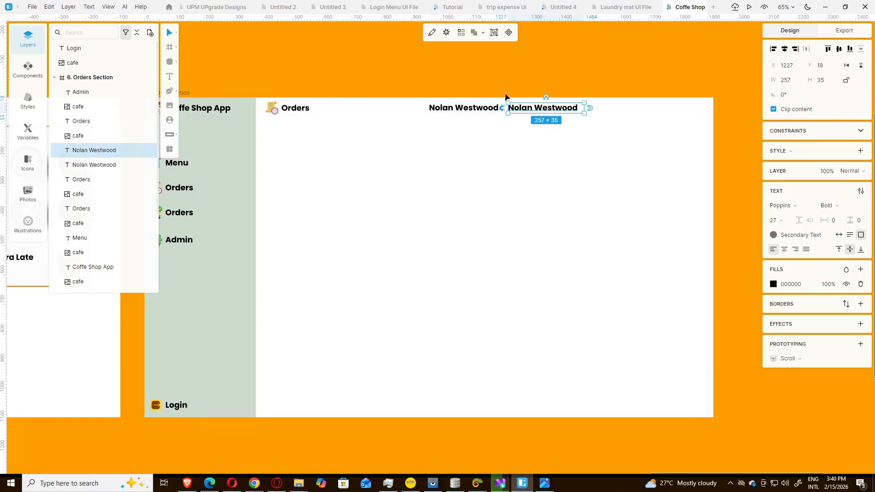
drag(533, 112, 638, 111)
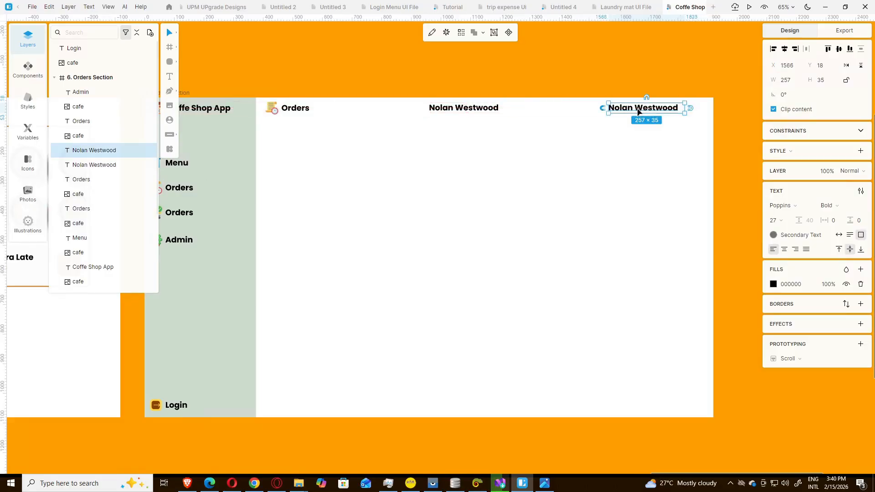
double_click(637, 112)
text(DD)
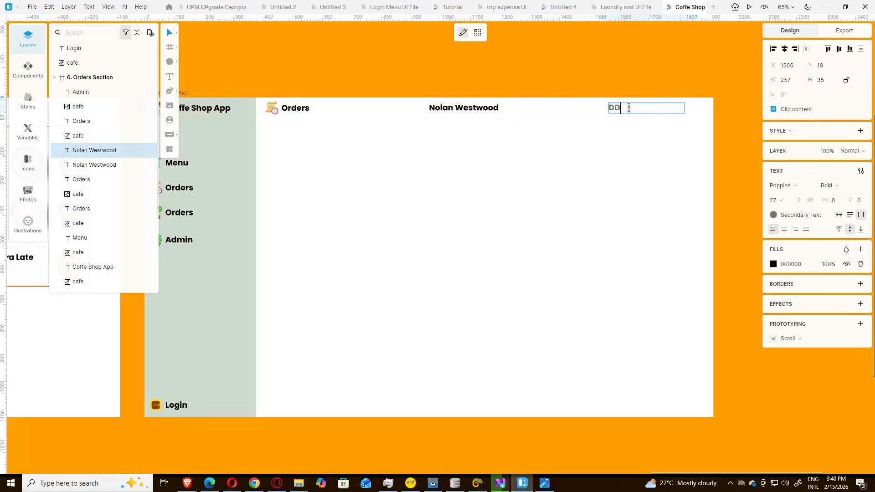
text(/MM/YYYY)
key(Return)
key(BackSpace)
key(Escape)
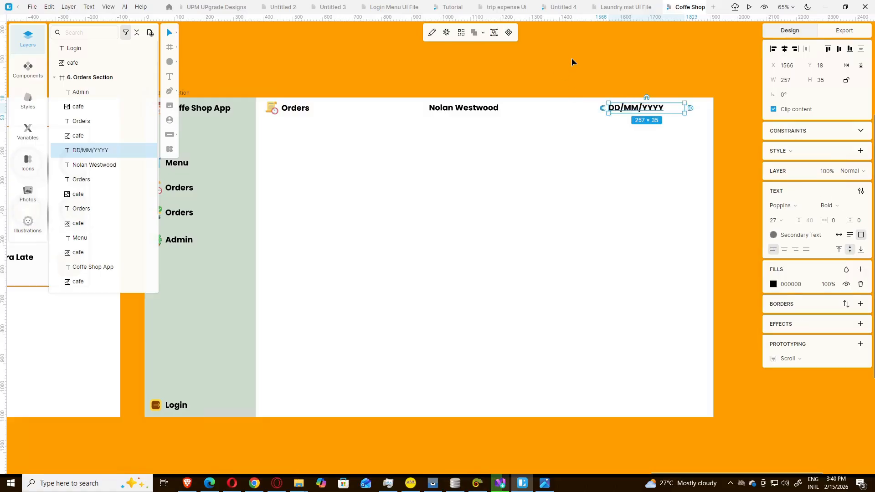
click(573, 75)
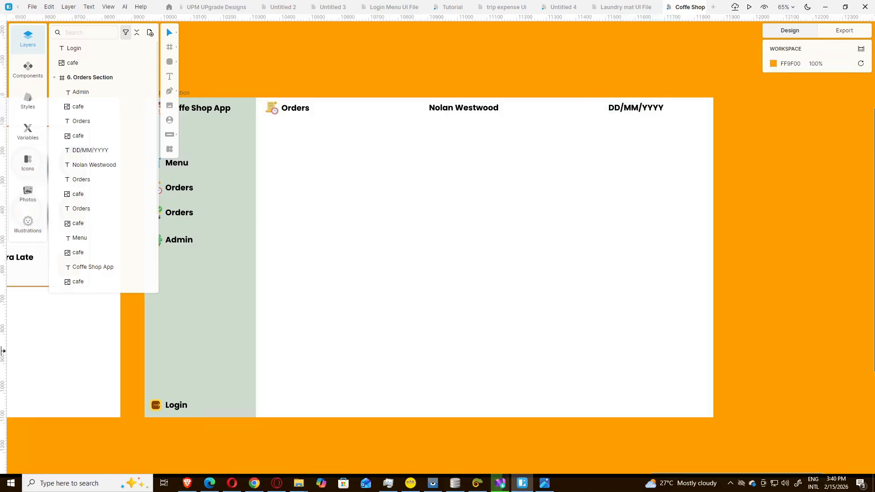
click(546, 485)
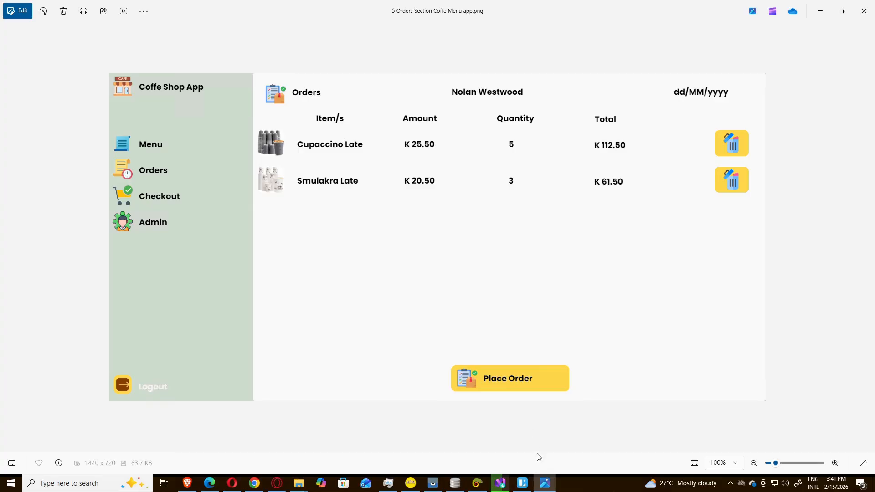
click(543, 484)
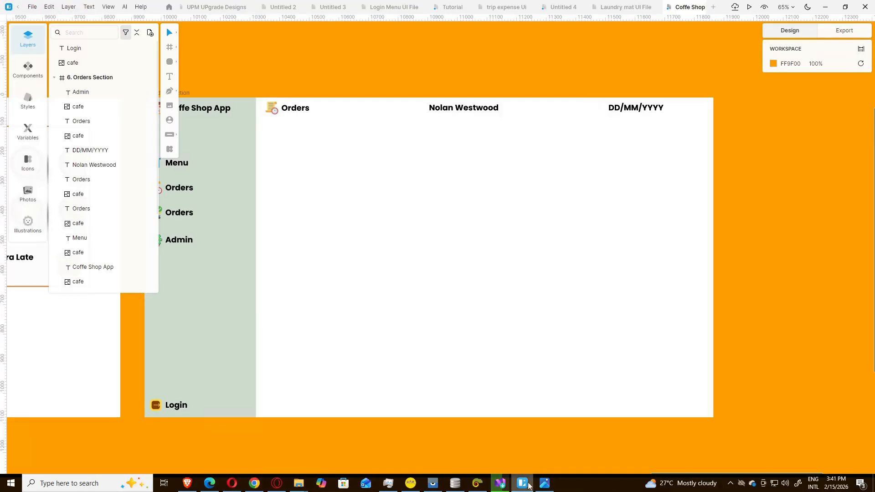
Step: Copy the customer name text into four column labels in a row beneath the Orders header
click(446, 111)
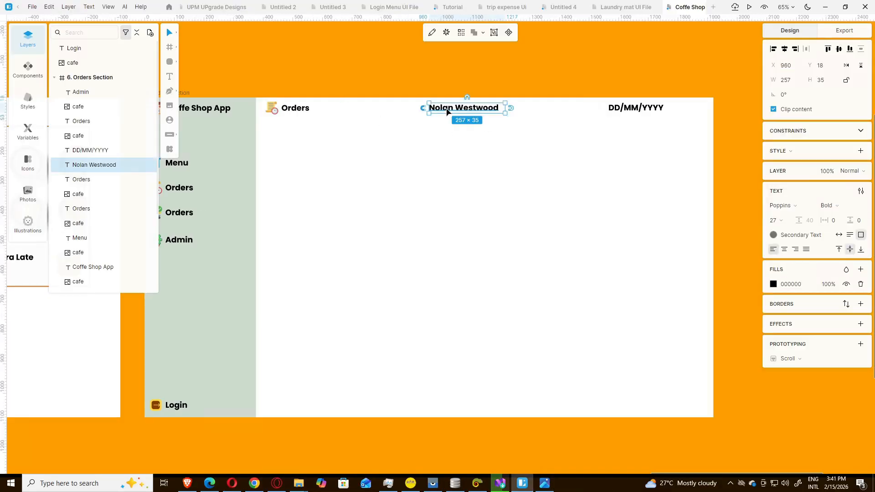
drag(447, 112, 293, 144)
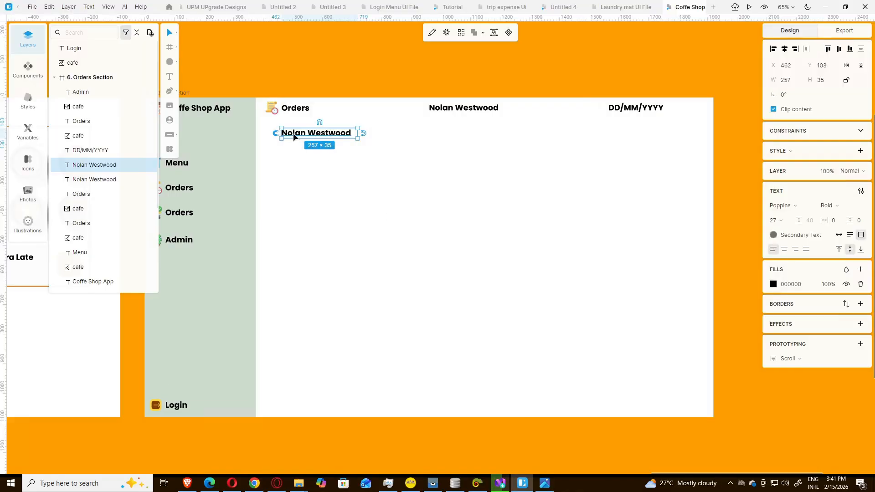
drag(294, 137, 328, 138)
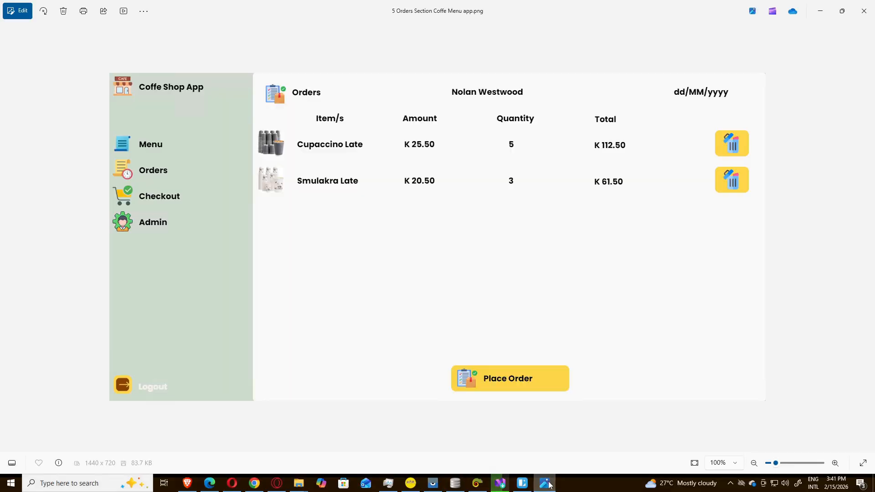
key(ctrl+d)
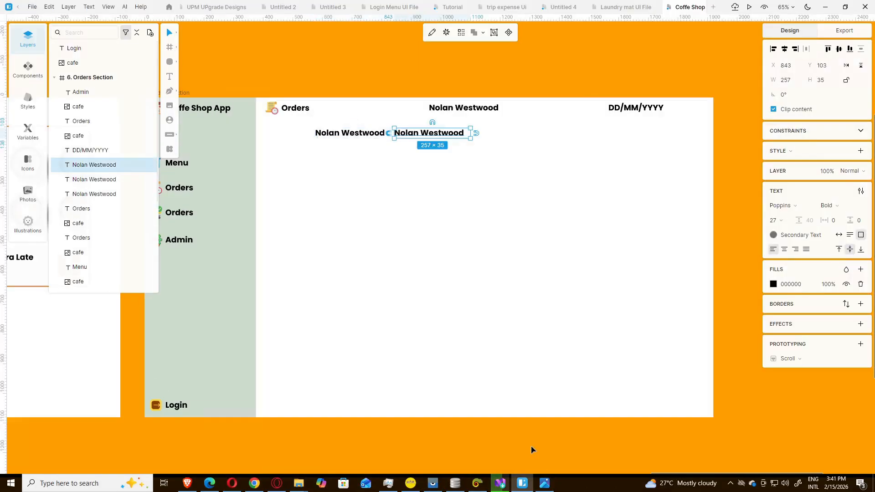
click(544, 483)
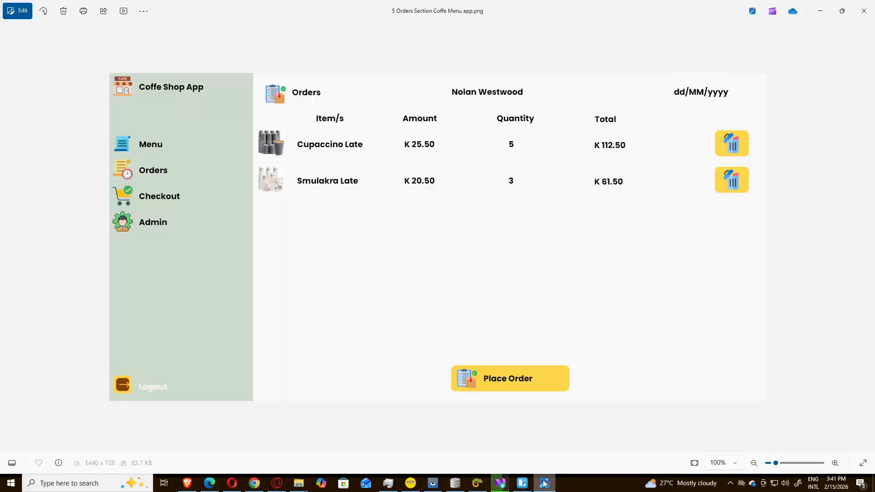
click(544, 483)
key(ctrl+d)
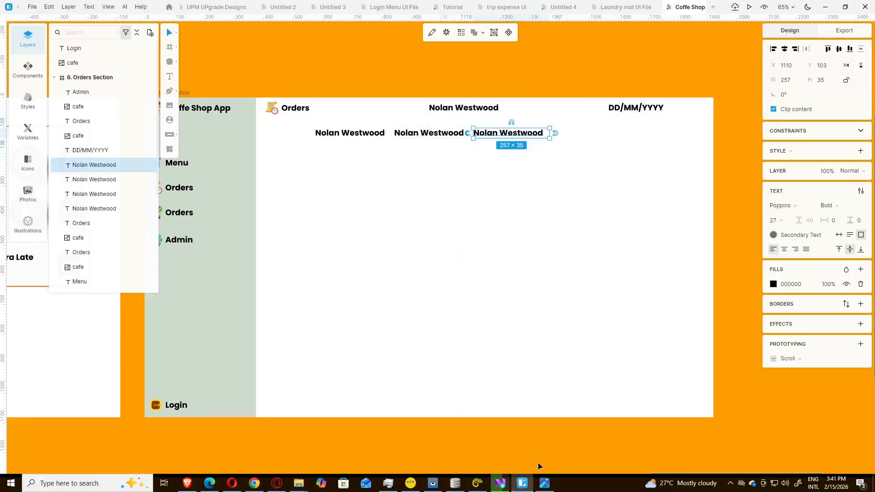
click(545, 477)
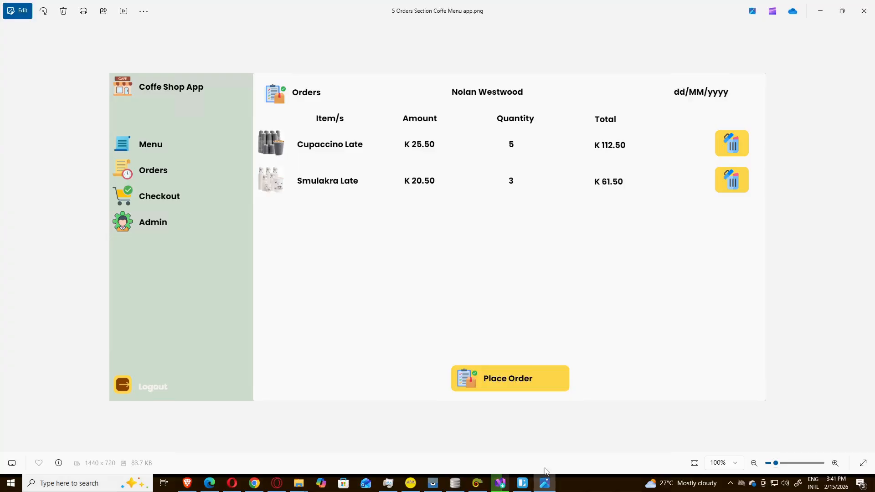
click(525, 482)
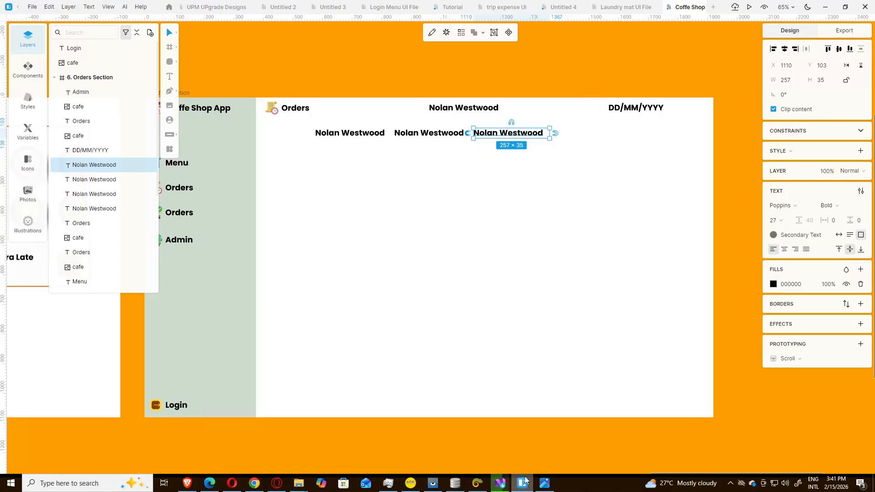
key(ctrl+d)
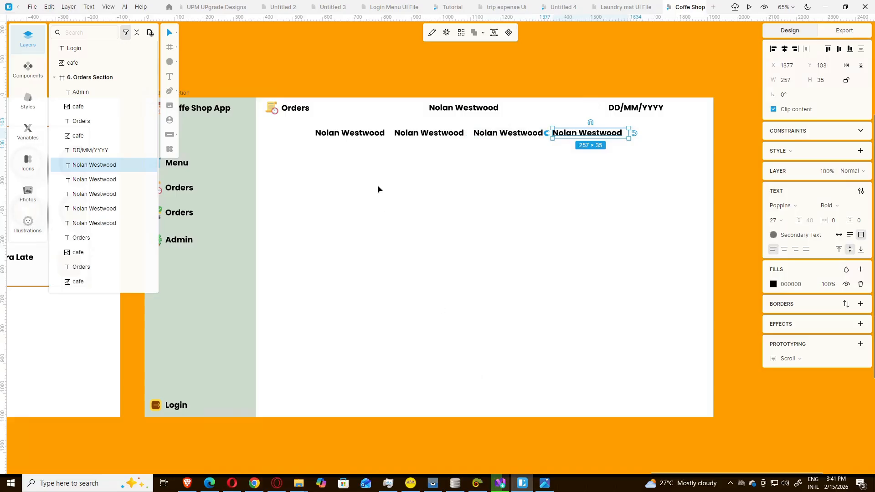
double_click(354, 134)
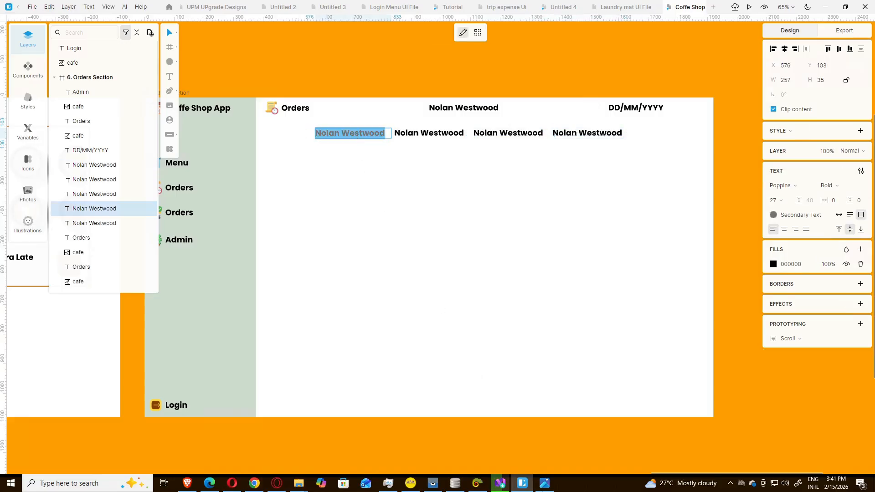
Step: Retitle the first two column labels Item/s and Amount
click(545, 485)
click(545, 484)
text(Ite)
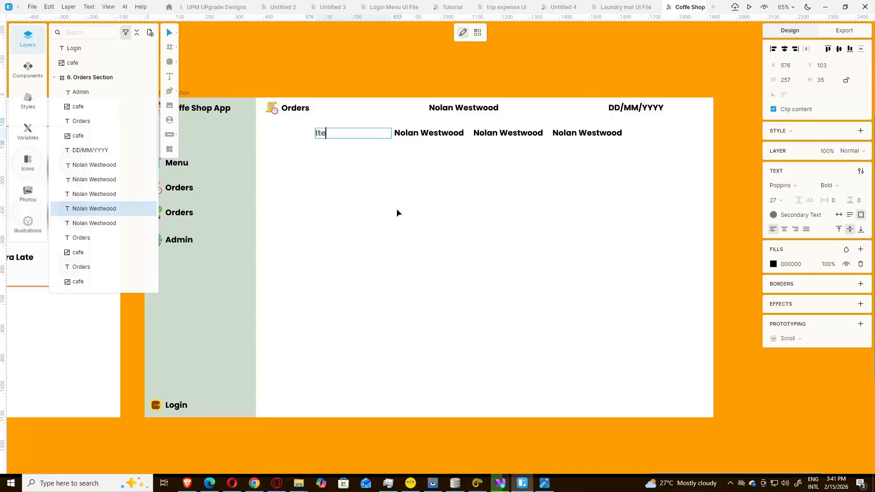
text(m/s)
click(419, 132)
double_click(420, 133)
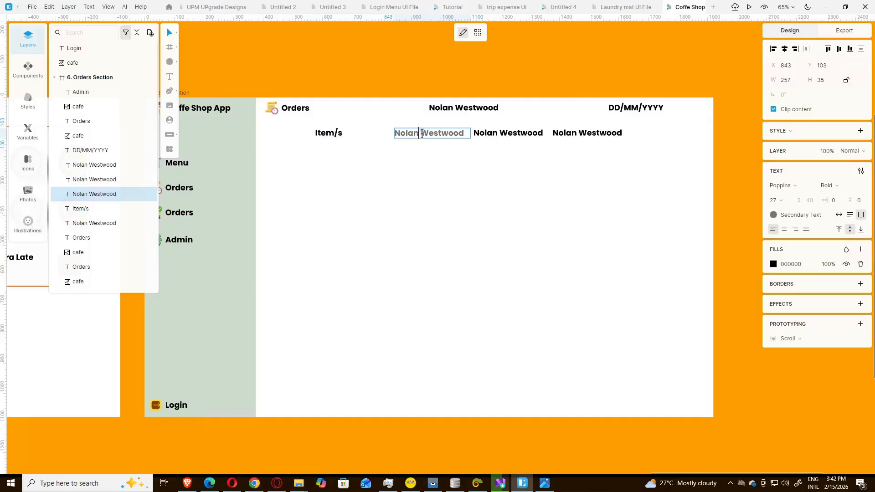
double_click(422, 134)
triple_click(414, 135)
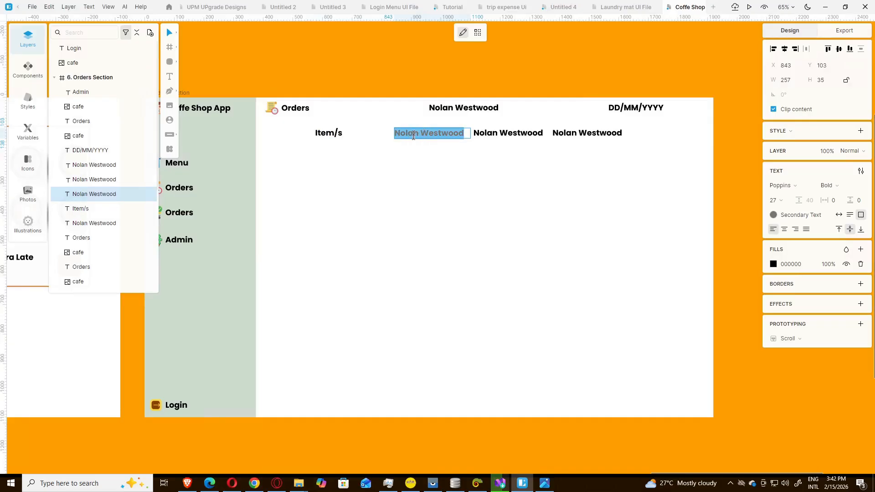
click(545, 484)
click(545, 484)
text(Amoun)
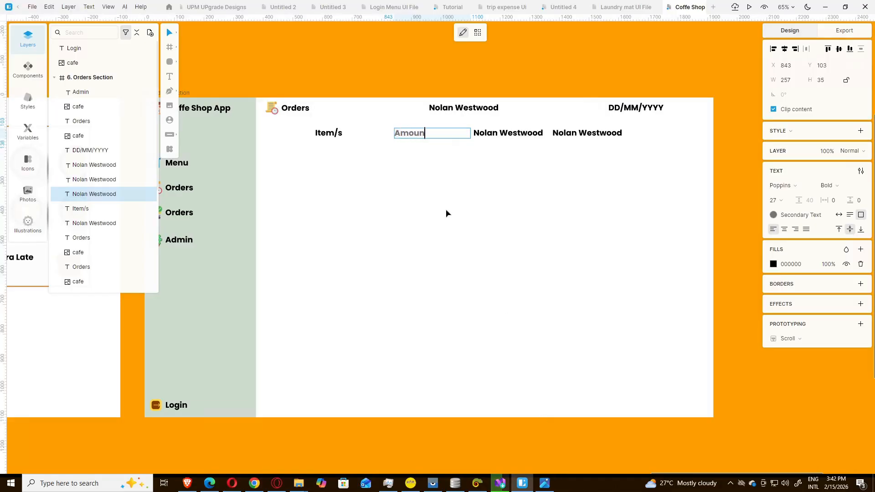
text(t)
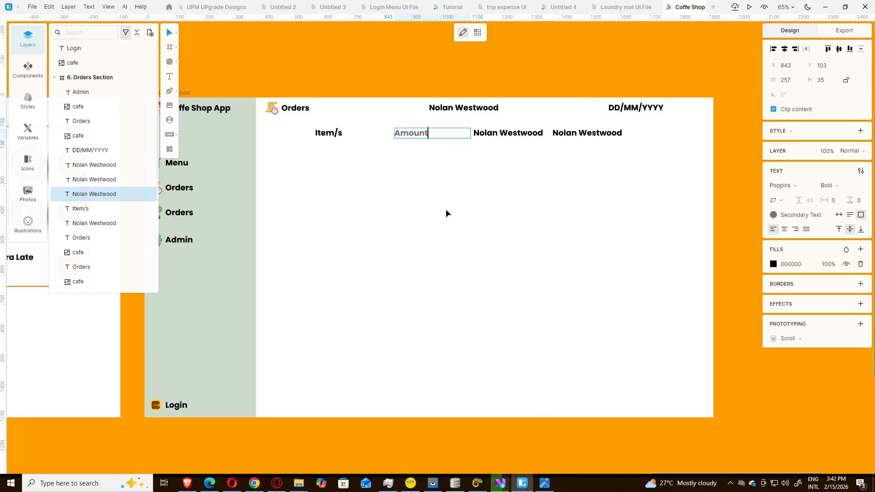
Step: Retitle the last two column labels Quantity and Total
double_click(522, 134)
double_click(523, 133)
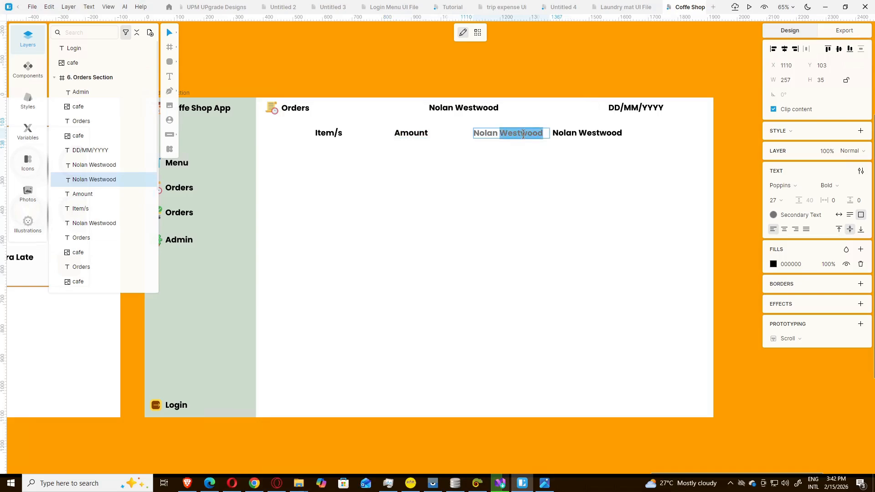
triple_click(523, 135)
click(549, 487)
click(550, 485)
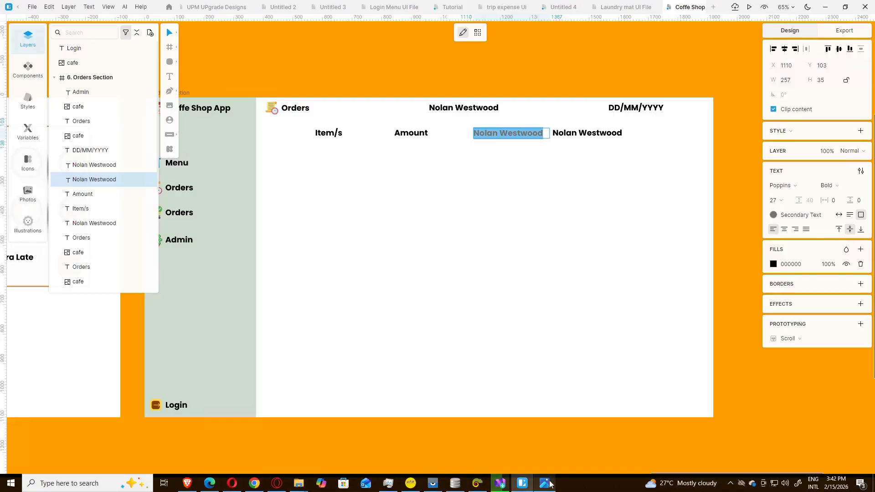
text(Qua)
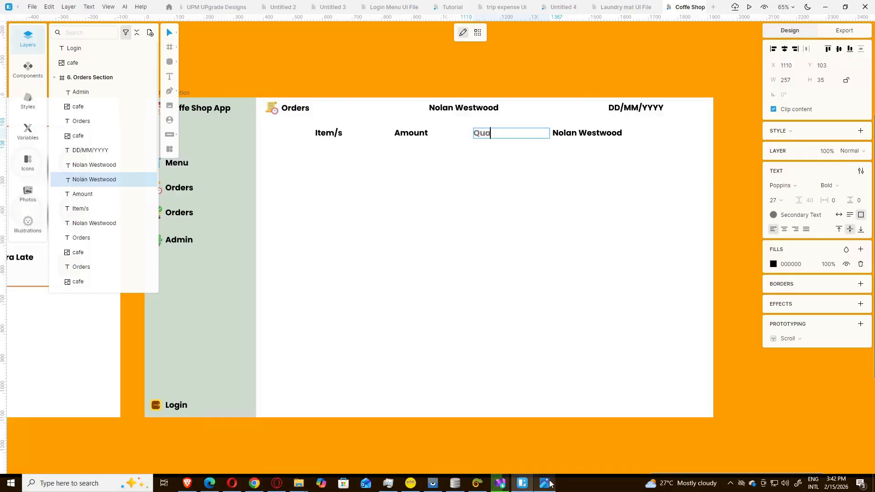
text(ntity)
double_click(595, 133)
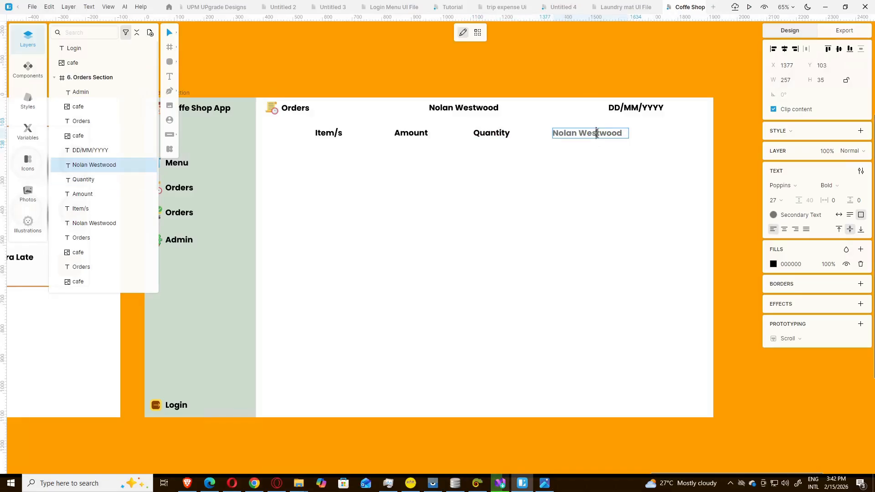
click(542, 488)
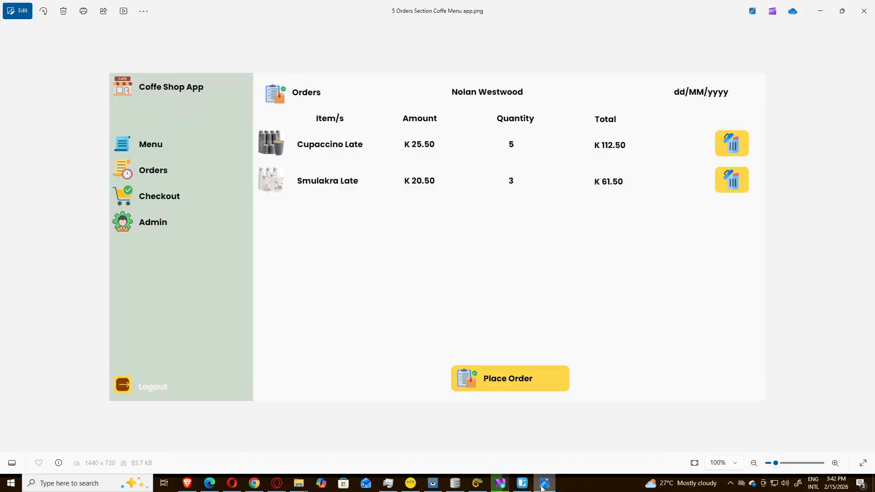
click(542, 488)
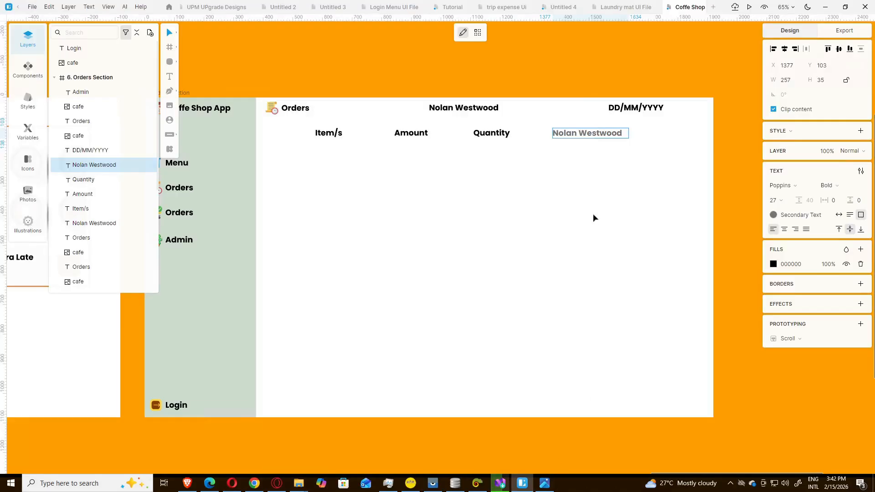
double_click(601, 135)
triple_click(602, 135)
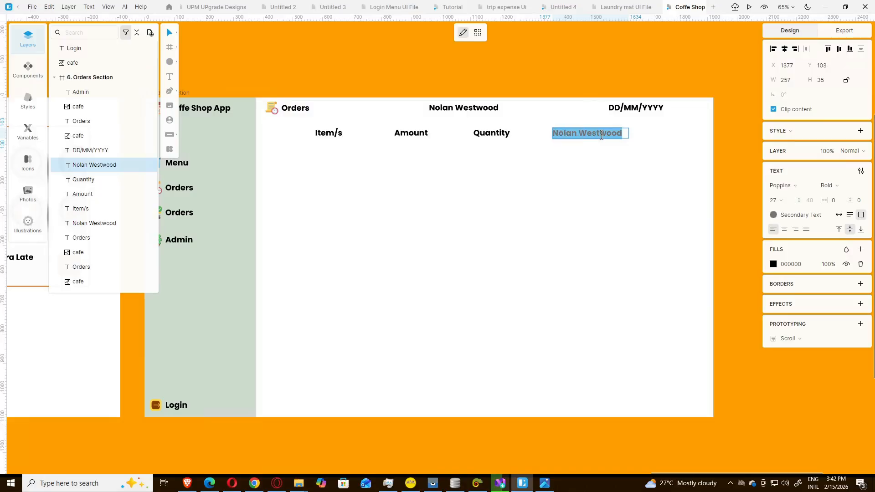
text(Total)
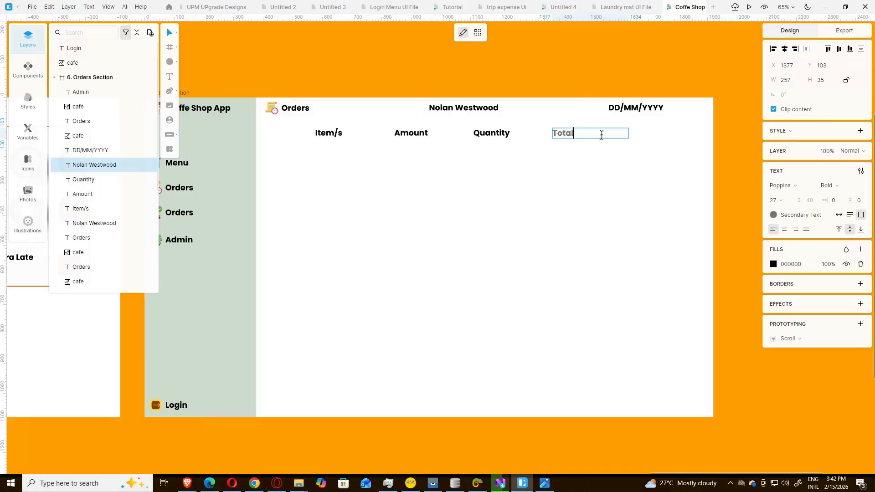
key(Escape)
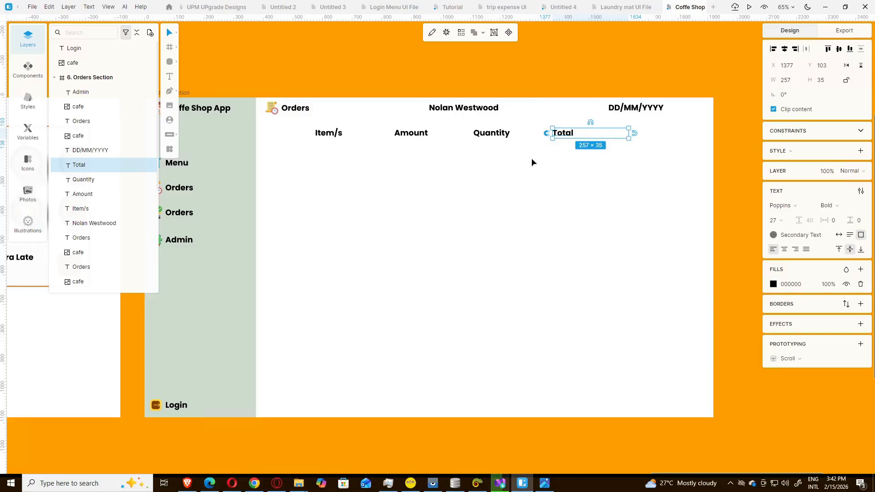
key(Escape)
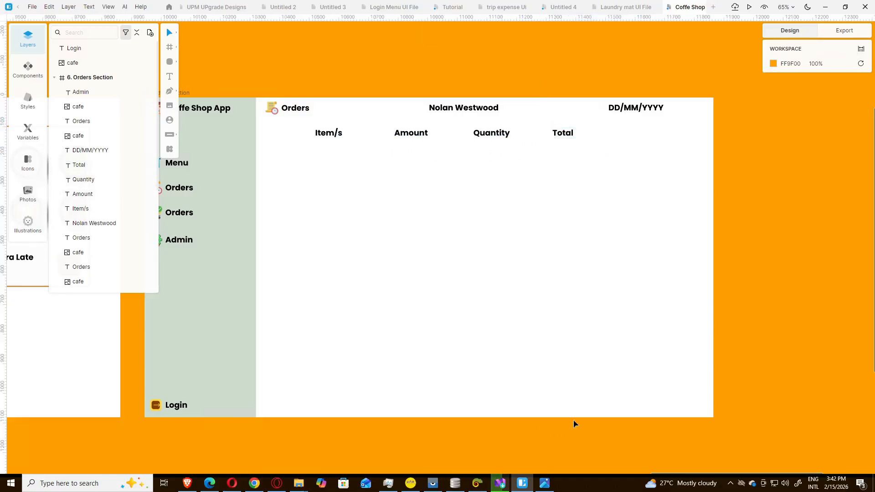
Step: Shift the Item/s, Amount, Quantity and Total headings right together, checking against the reference mockup
click(544, 485)
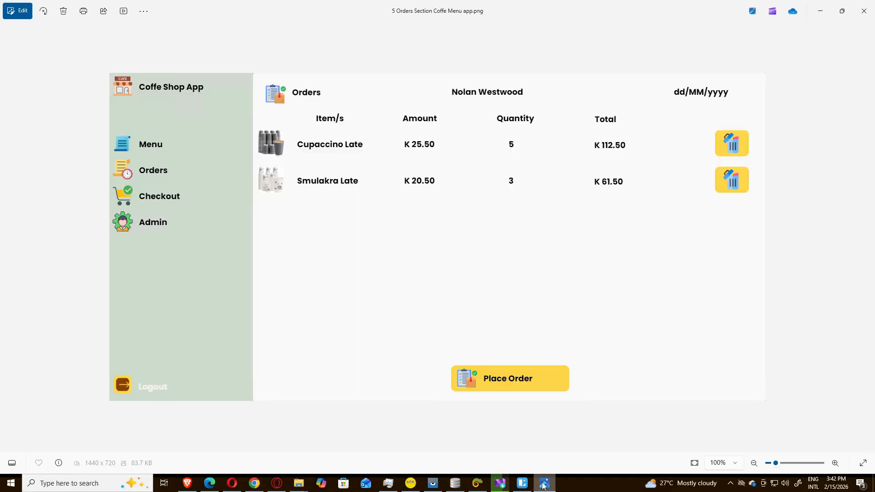
click(544, 484)
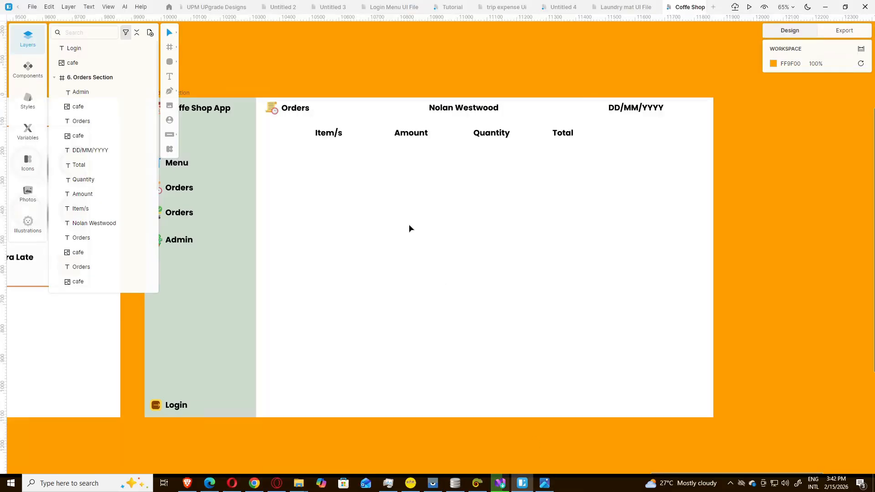
drag(311, 126, 588, 149)
key(Right)
key(Right)
key(Right)
key(Right)
key(Right)
key(Right)
key(Right)
key(Right)
key(Right)
key(Right)
key(Right)
key(Right)
key(Right)
key(Right)
key(Right)
key(Right)
key(Right)
key(Right)
key(Right)
key(Right)
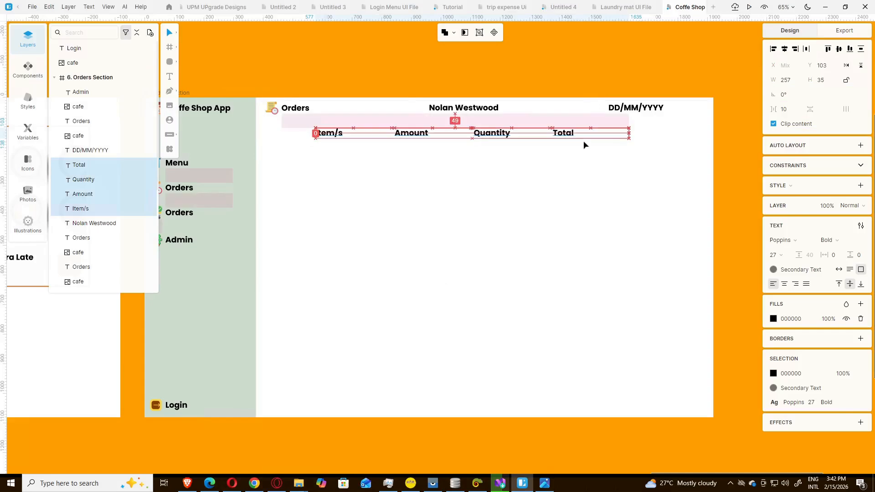
key(Right)
key(Right)
key(Right)
key(Right)
key(Right)
key(Right)
key(Right)
key(Right)
key(Right)
key(Right)
key(Right)
key(Right)
key(Right)
key(Right)
key(Right)
key(Right)
key(Right)
key(Right)
key(Right)
key(Right)
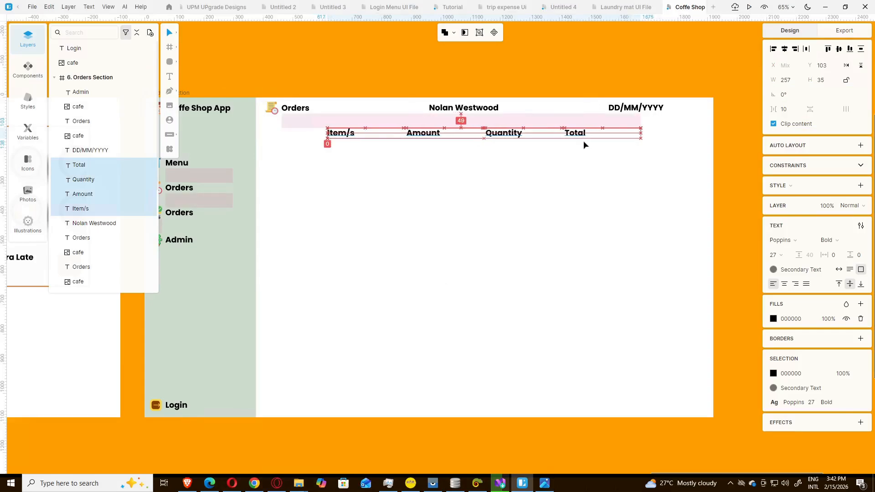
key(Left)
key(Left)
key(Left)
key(Left)
key(Left)
key(Left)
key(Left)
key(Left)
key(Left)
key(Left)
key(Left)
key(Left)
key(Left)
key(Left)
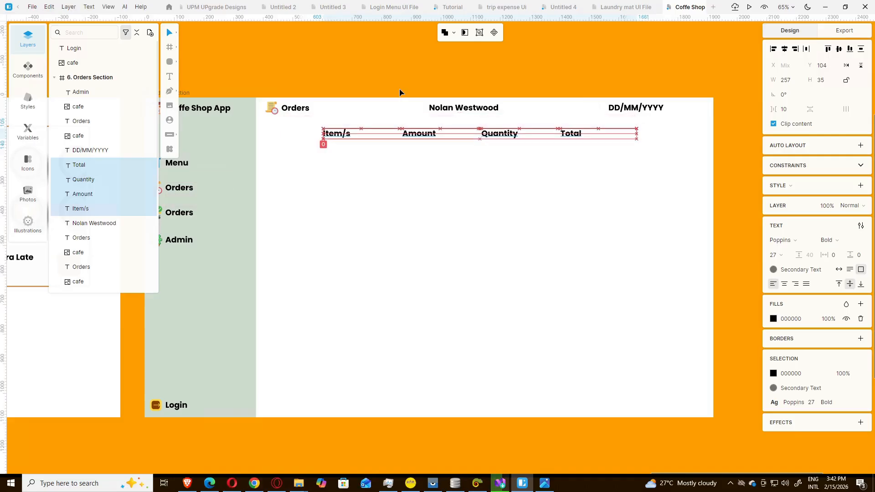
click(405, 85)
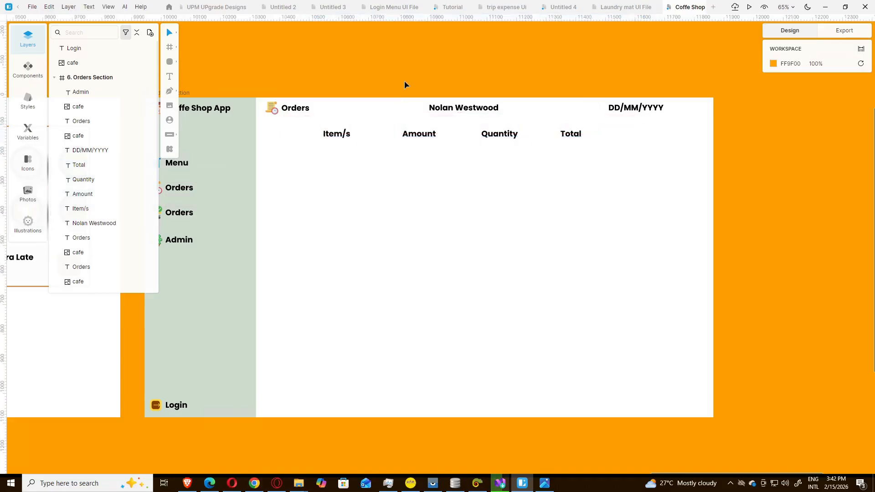
click(545, 483)
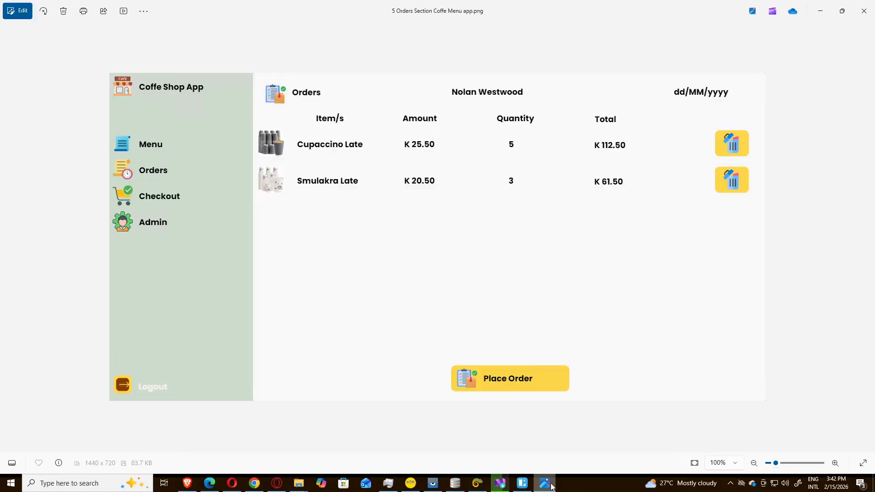
click(552, 486)
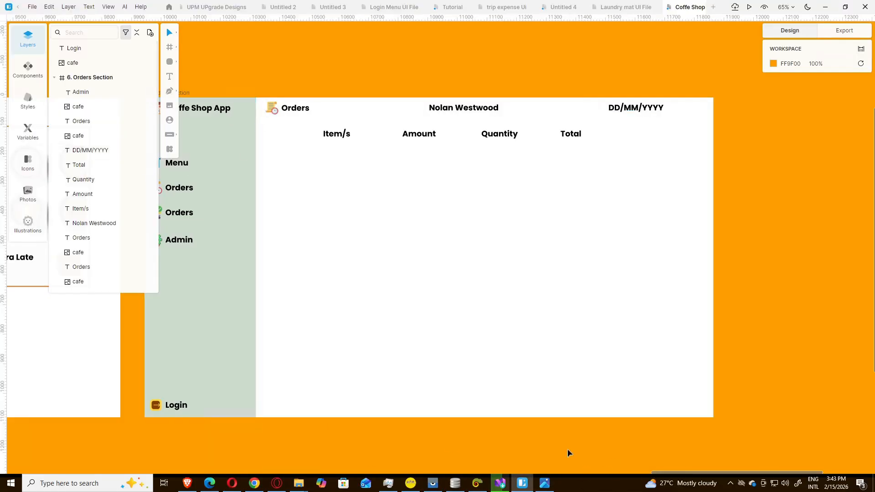
Step: Duplicate the Simulakra Late cup image and move the copy beneath the Item/s heading
drag(646, 475, 362, 476)
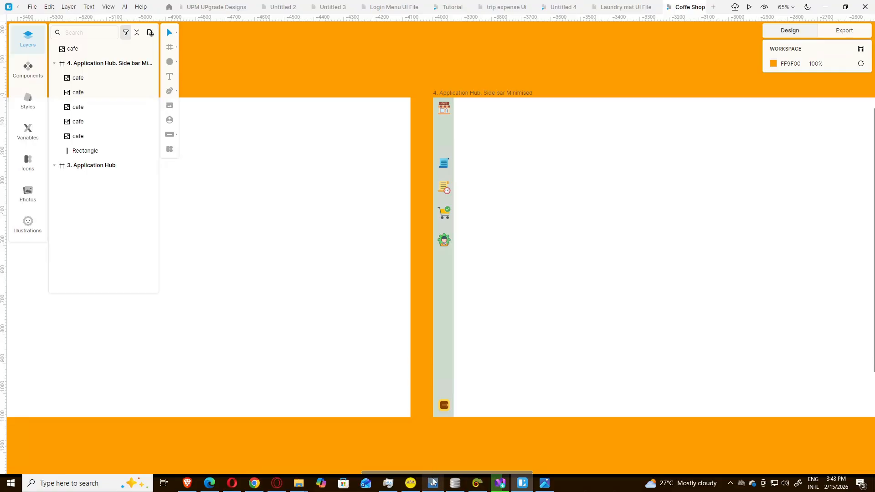
drag(432, 474, 622, 465)
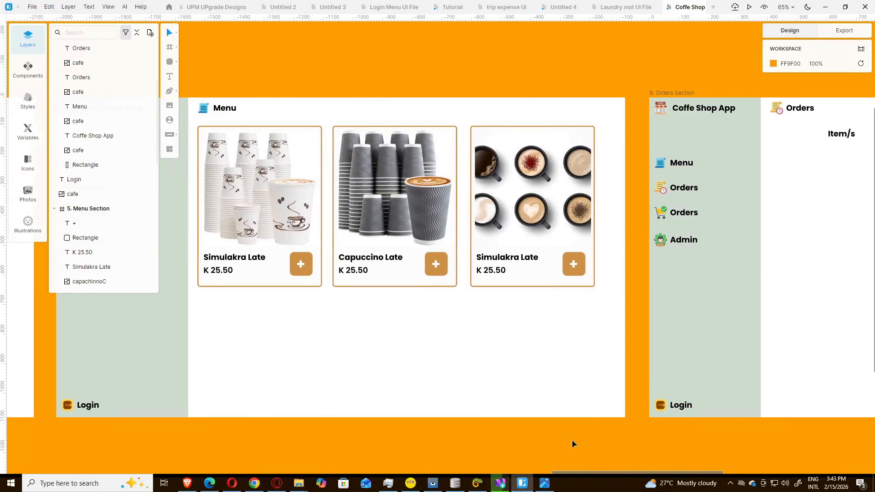
click(227, 164)
key(ctrl+d)
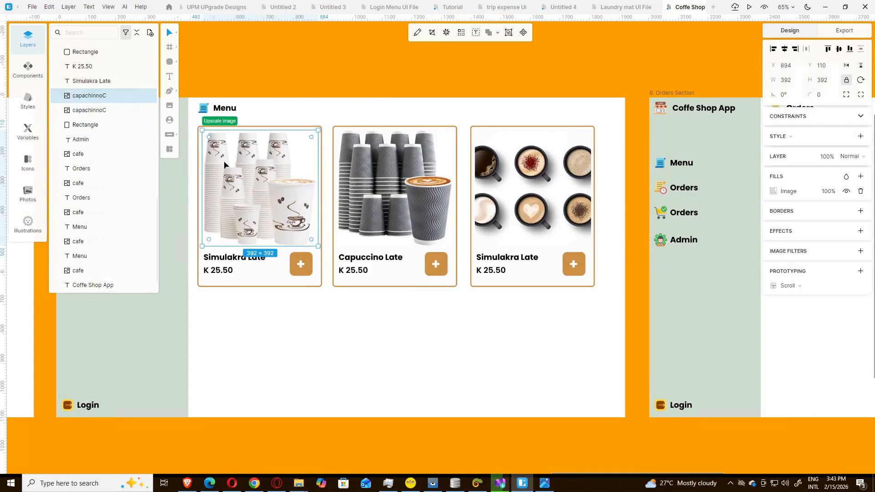
key(Right)
key(Right)
key(Right)
key(Right)
key(Right)
key(Right)
key(Right)
key(Right)
key(Right)
key(Right)
key(Right)
key(Right)
key(Right)
key(Right)
key(Right)
key(Right)
key(Right)
key(Right)
key(Right)
key(Right)
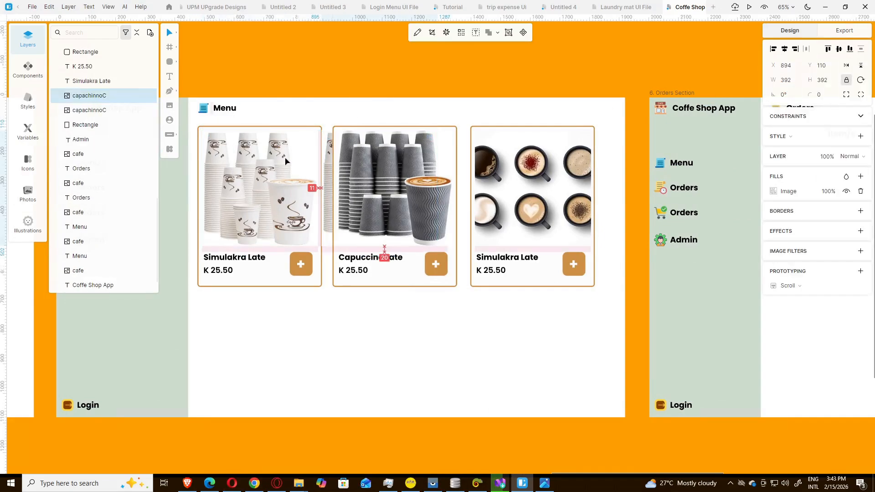
key(Right)
key(Right)
key(Right)
key(Right)
key(Right)
key(Right)
key(Right)
key(Right)
key(Right)
key(Right)
key(Right)
key(Right)
key(Right)
key(Right)
key(Right)
key(Right)
key(Right)
key(Right)
key(Right)
key(Right)
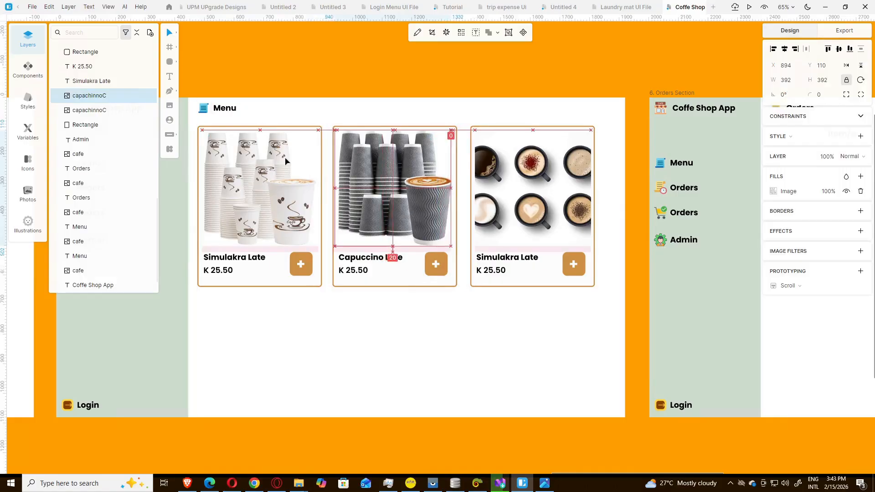
key(Right)
key(Right)
key(Right)
key(Right)
key(Right)
key(Right)
key(Right)
key(Right)
key(Right)
key(Right)
key(Right)
key(Right)
key(Right)
key(Right)
key(Right)
key(Right)
key(Right)
key(Right)
key(Right)
key(Right)
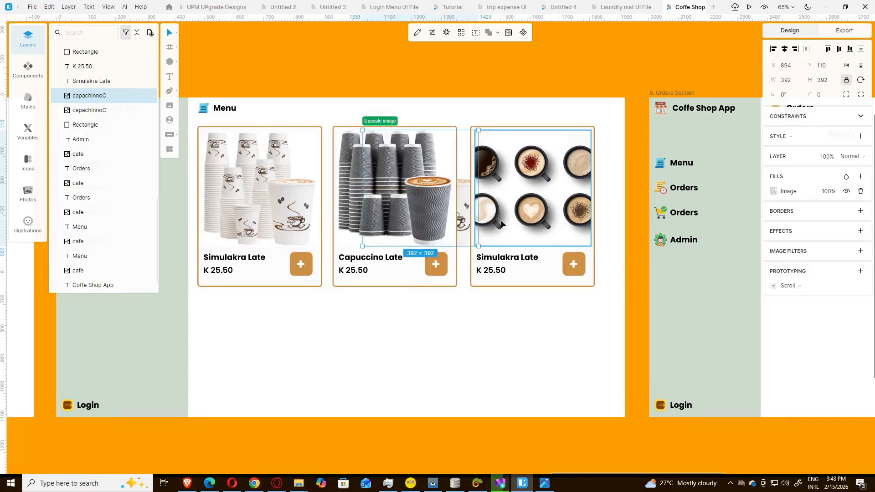
drag(461, 211, 817, 211)
drag(874, 211, 547, 221)
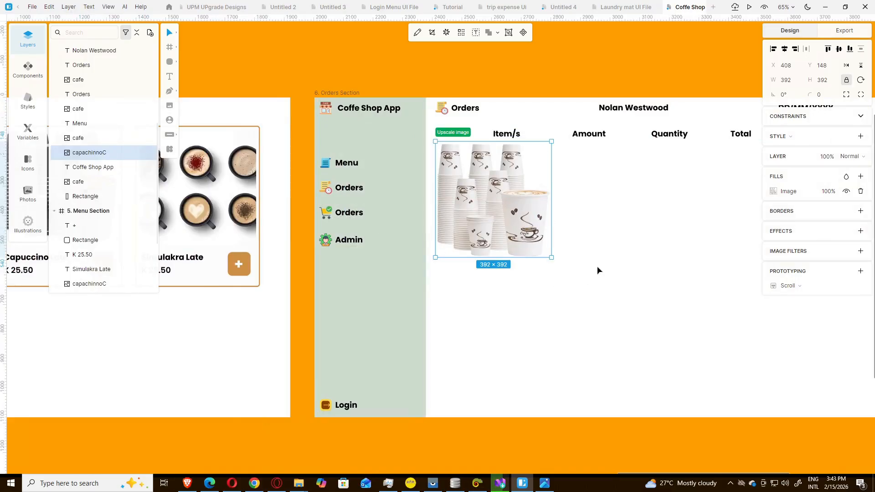
Step: Shrink the cup image to a 116 × 116 thumbnail, unlocking Constrain proportions
drag(552, 257, 479, 163)
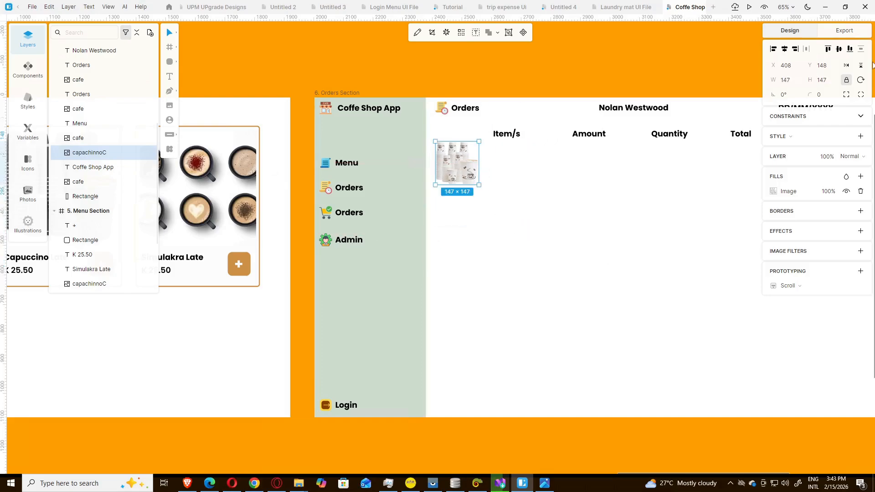
click(847, 80)
drag(479, 185, 456, 162)
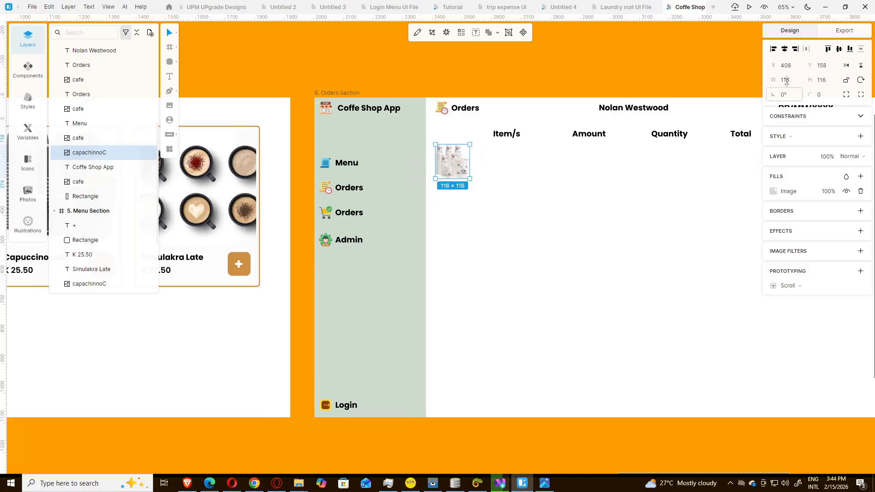
Step: Compare the row with the reference Orders mockup, then select the Simulakra Late text
click(488, 170)
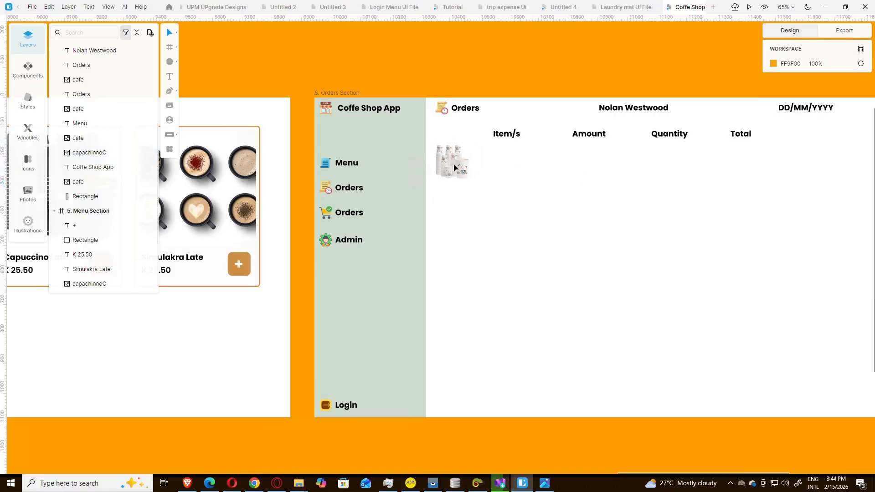
click(551, 489)
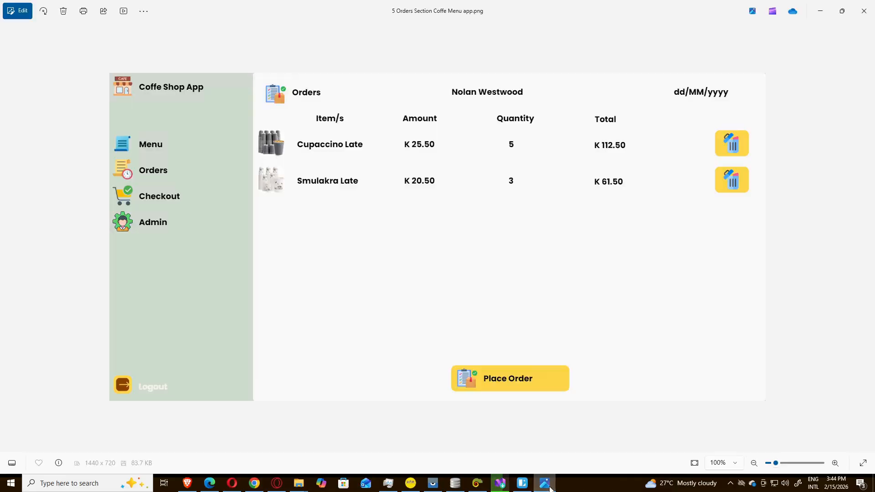
click(523, 484)
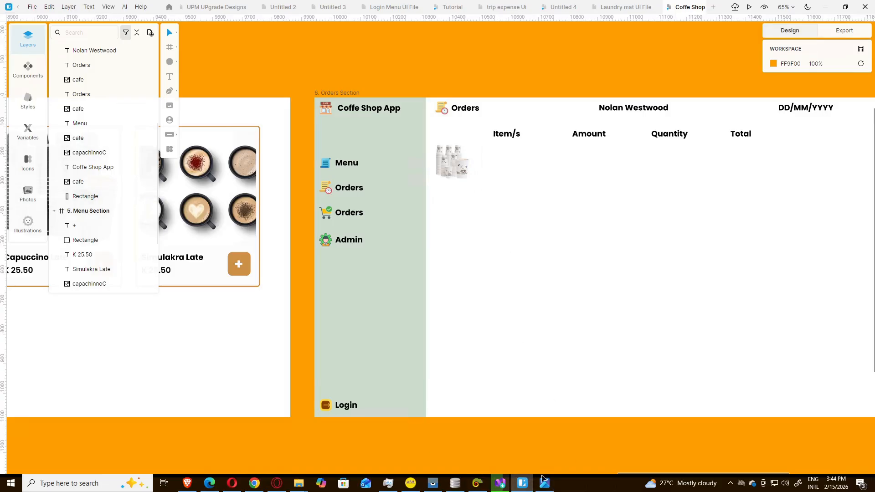
drag(655, 476, 553, 484)
click(441, 261)
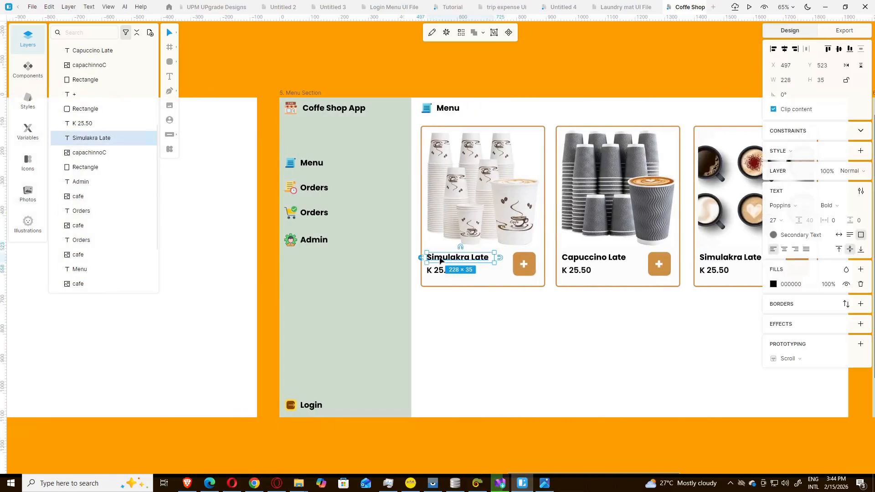
Step: Alt-drag a Simulakra Late copy beside the cup thumbnail and duplicate it to the right
drag(440, 260, 540, 163)
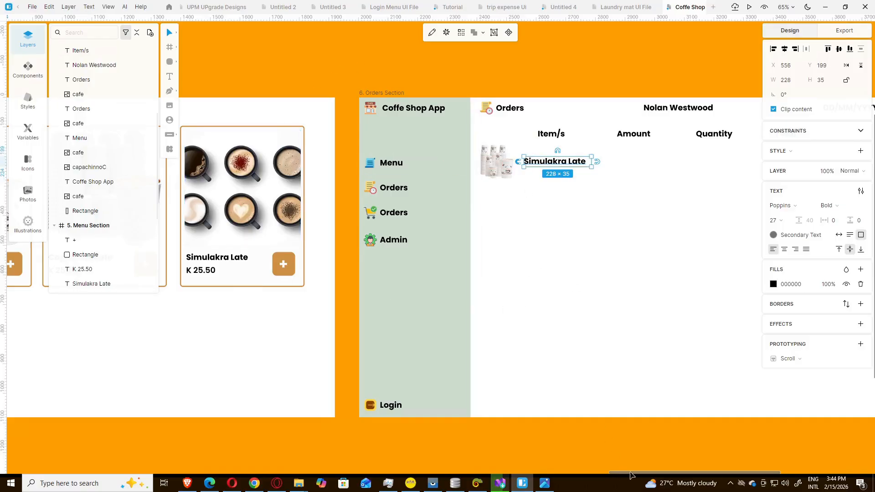
scroll(620, 476, right, 5)
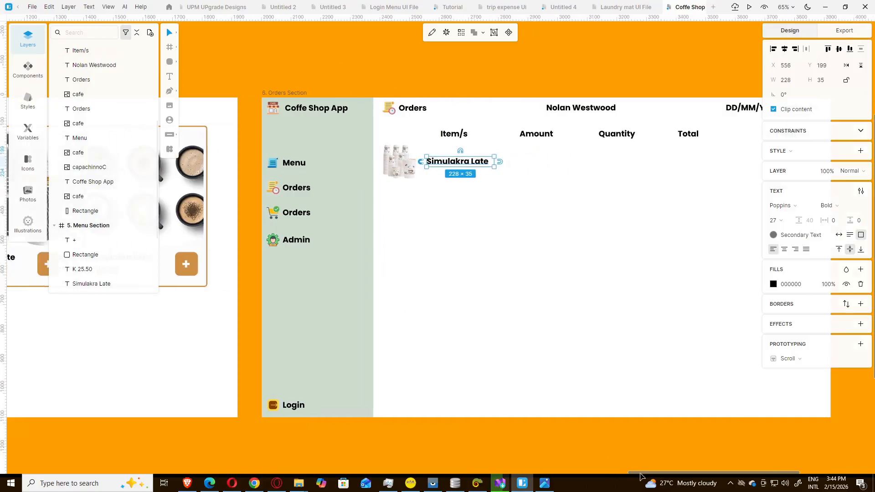
click(545, 484)
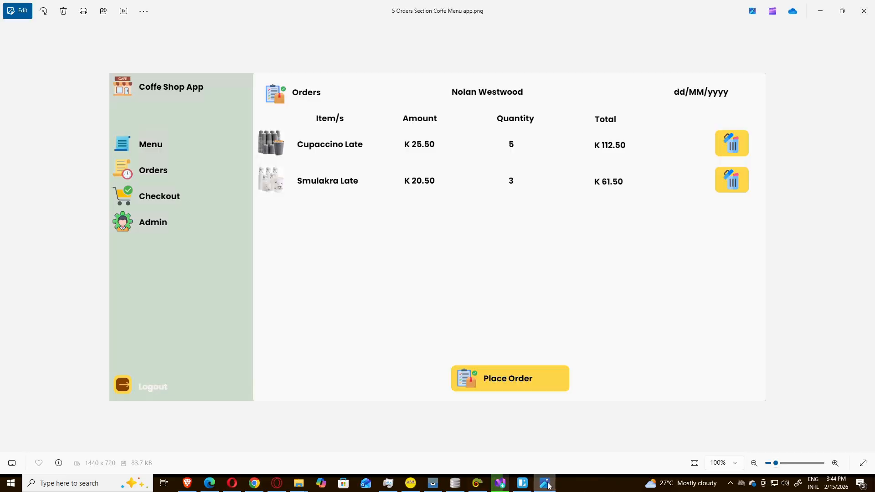
click(546, 485)
click(547, 485)
click(547, 485)
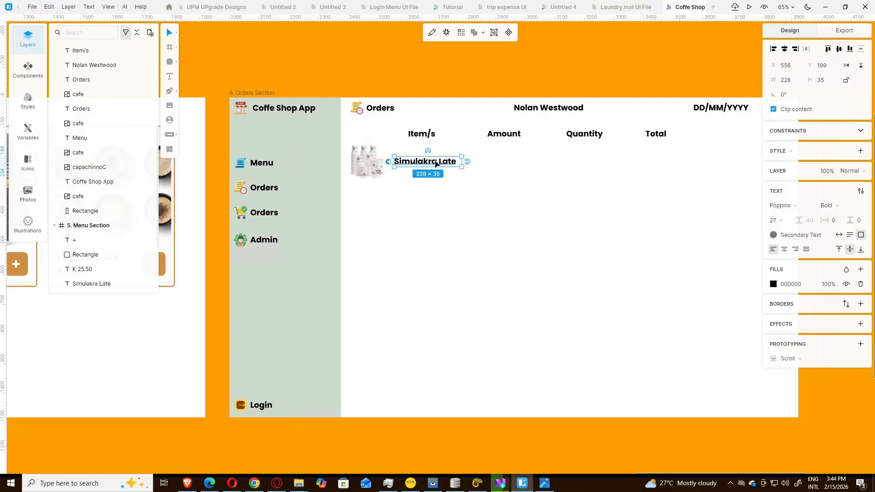
key(ctrl+d)
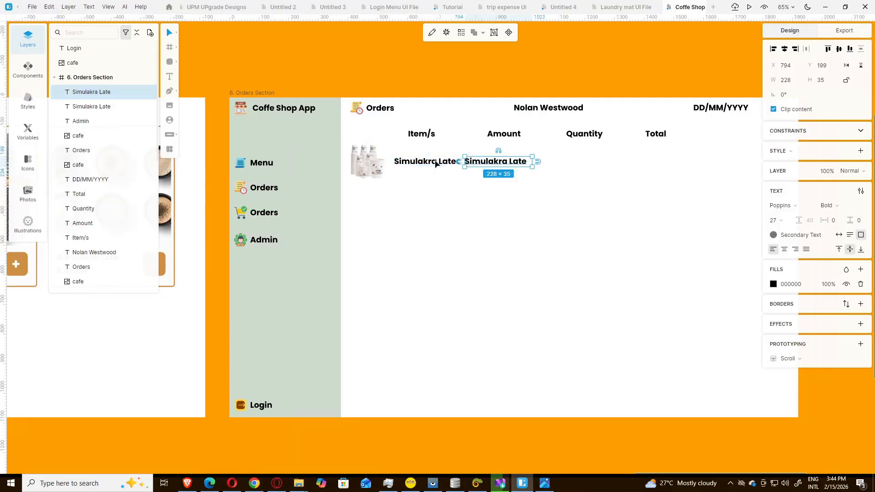
Step: Change the copied text to K 20.50 and centre it under the Amount heading
double_click(495, 165)
key(BackSpace)
text(K 20.50)
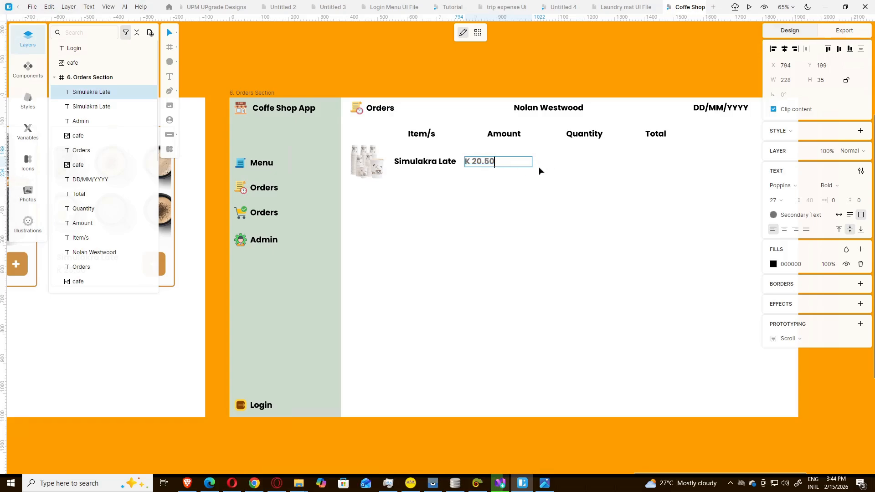
key(Escape)
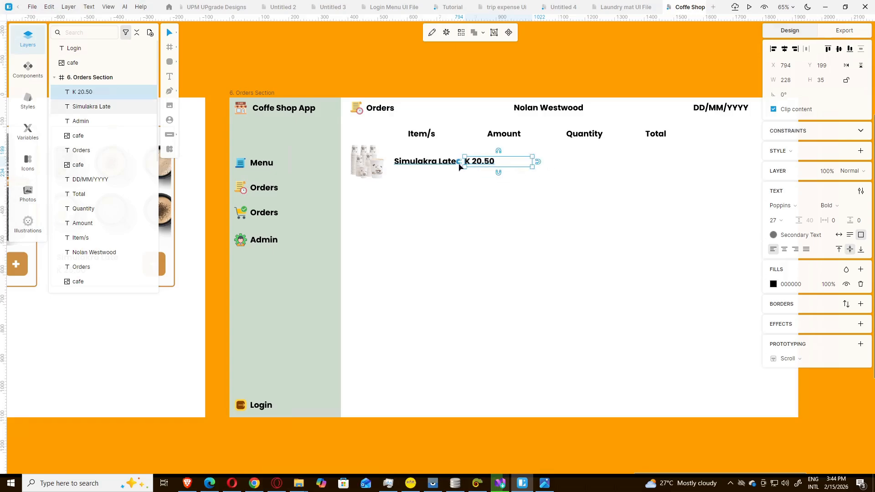
drag(459, 167, 478, 167)
click(515, 173)
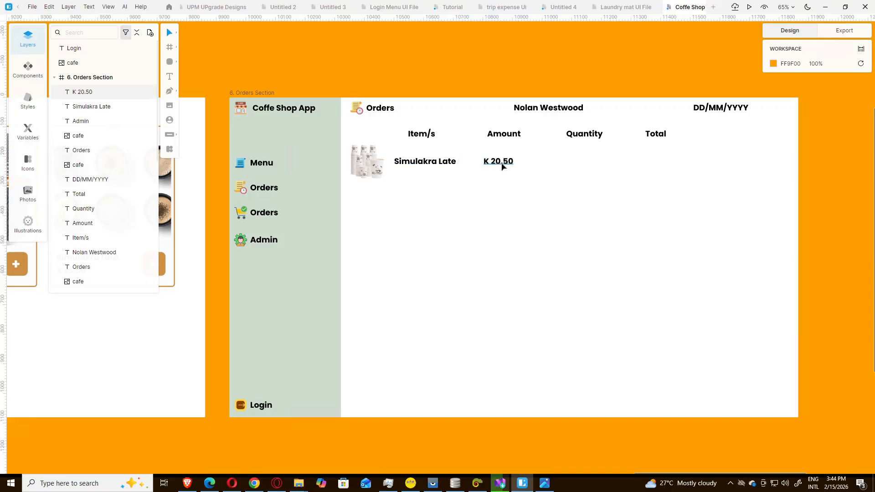
click(502, 167)
drag(502, 167, 503, 167)
click(583, 155)
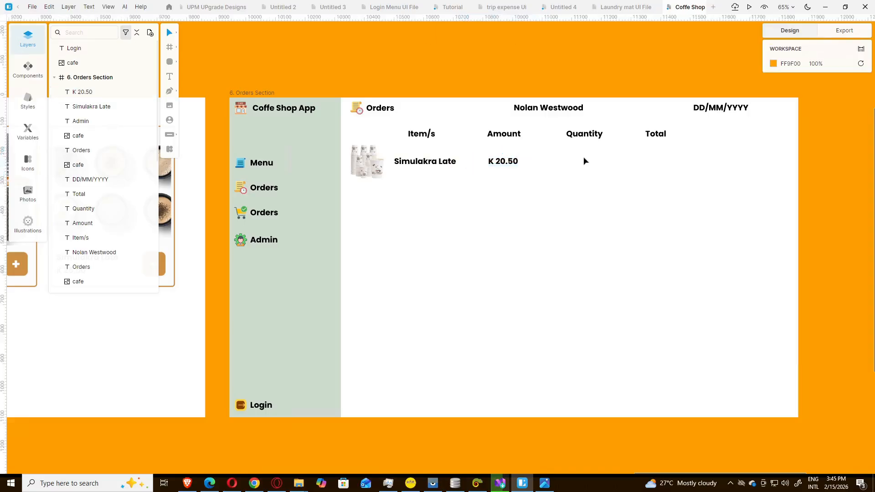
click(583, 158)
click(511, 163)
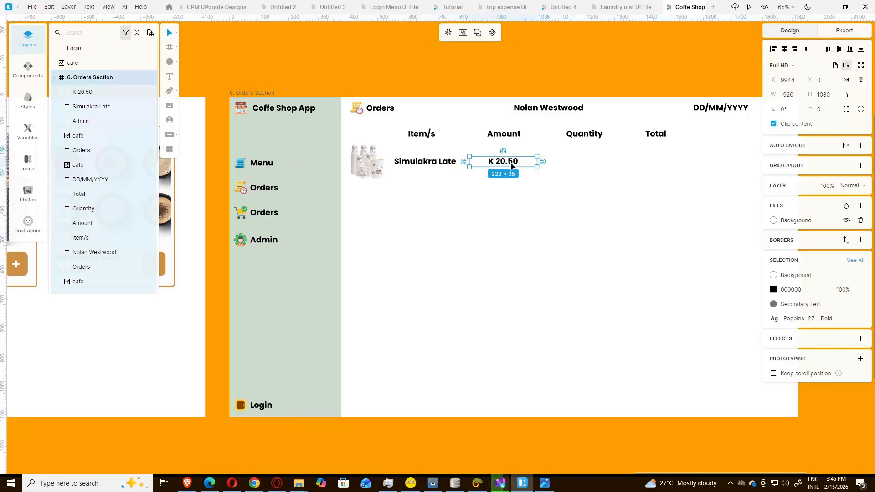
double_click(511, 165)
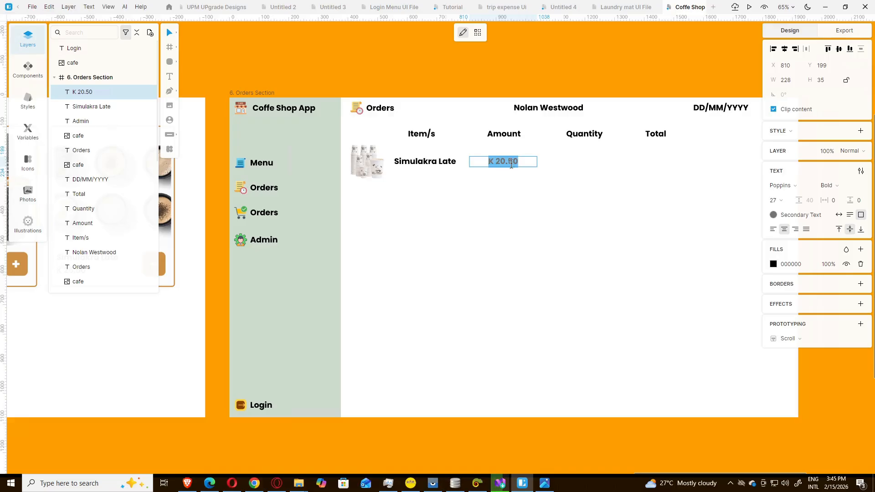
key(Escape)
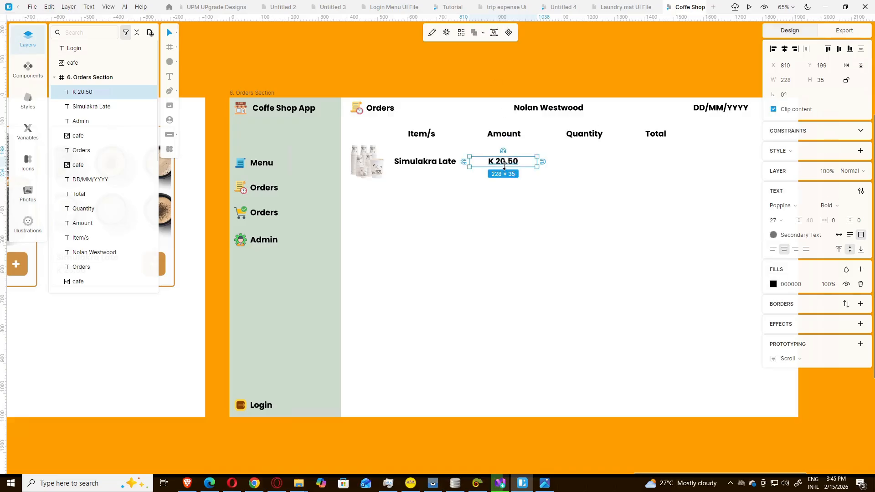
Step: Duplicate the amount under the Quantity heading and change it to 4
key(ctrl+d)
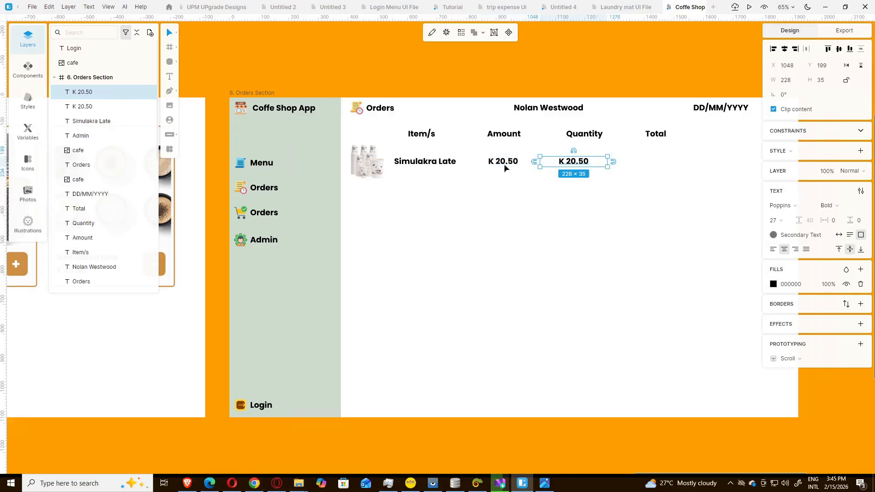
drag(574, 167, 586, 166)
double_click(585, 164)
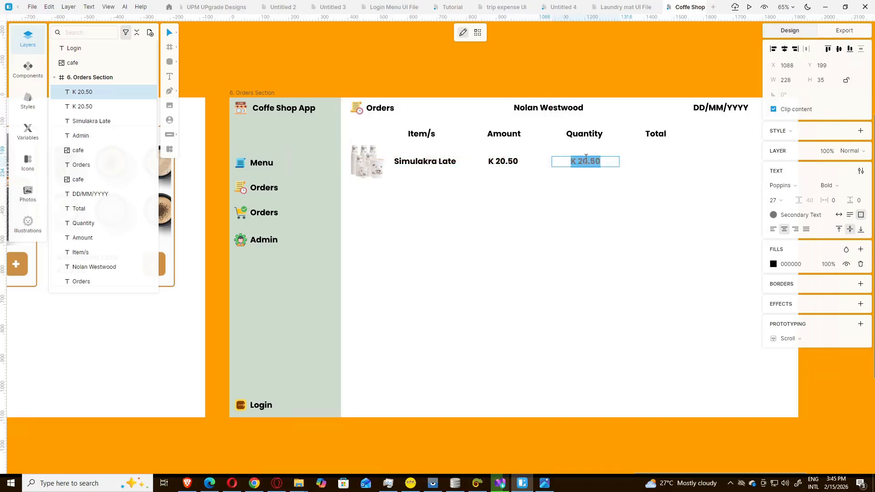
text(4)
key(Escape)
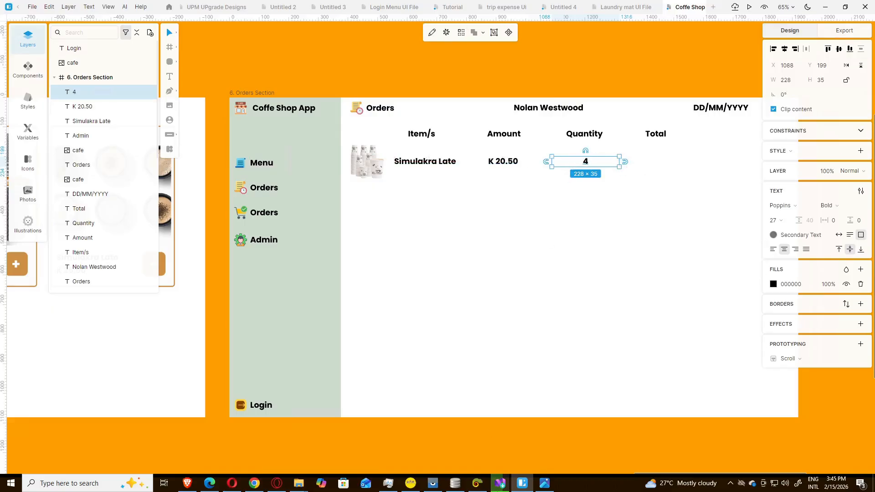
Step: Work out 20.50 × 4 = 82 in Calculator, then minimise it
click(46, 482)
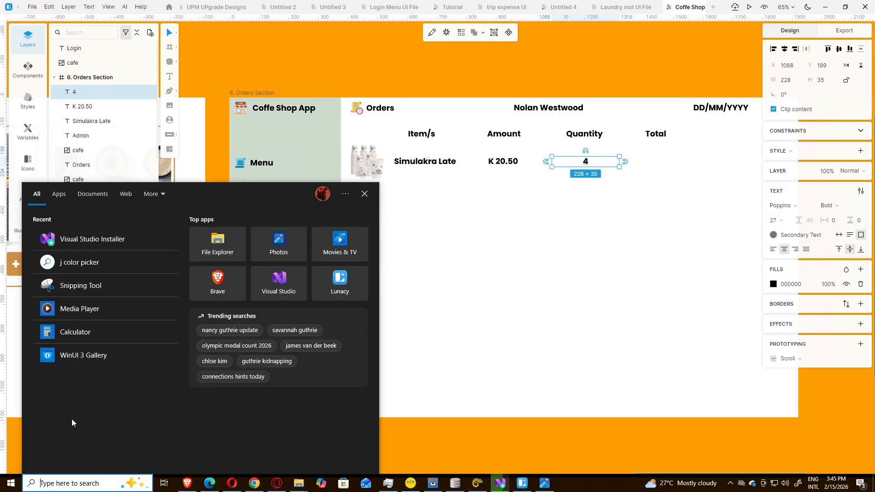
click(77, 334)
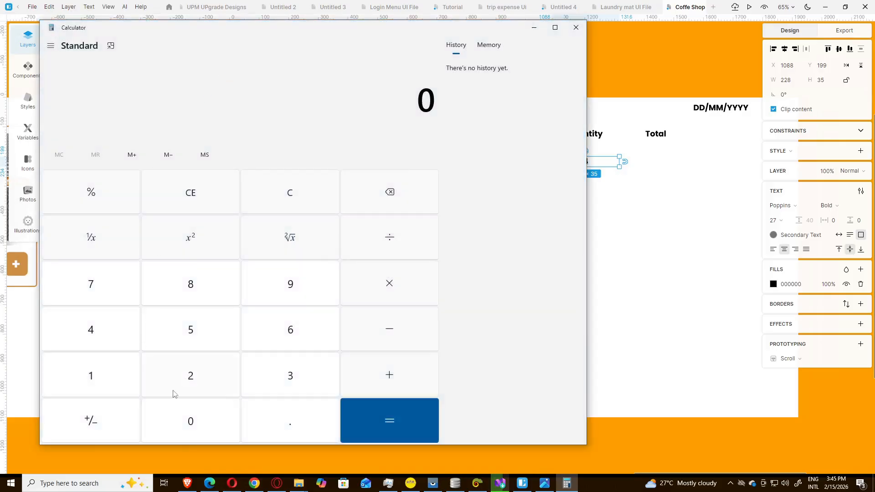
click(180, 393)
click(195, 425)
click(274, 422)
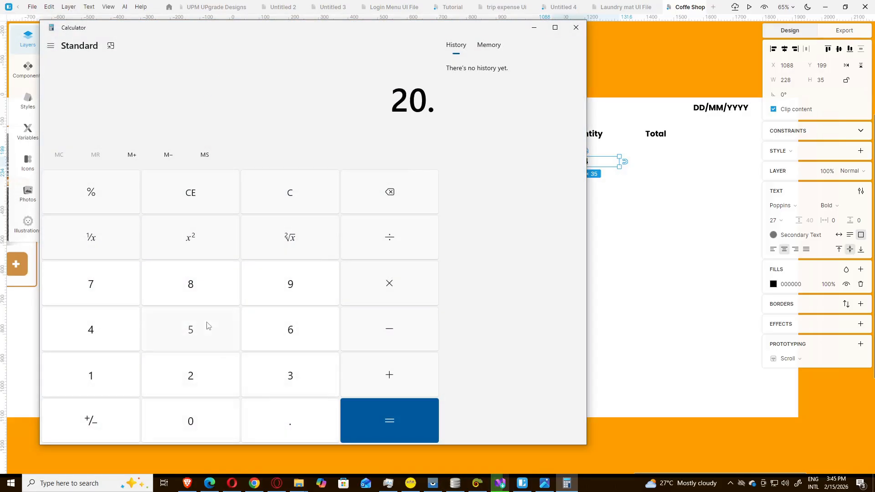
click(209, 327)
click(202, 426)
click(373, 295)
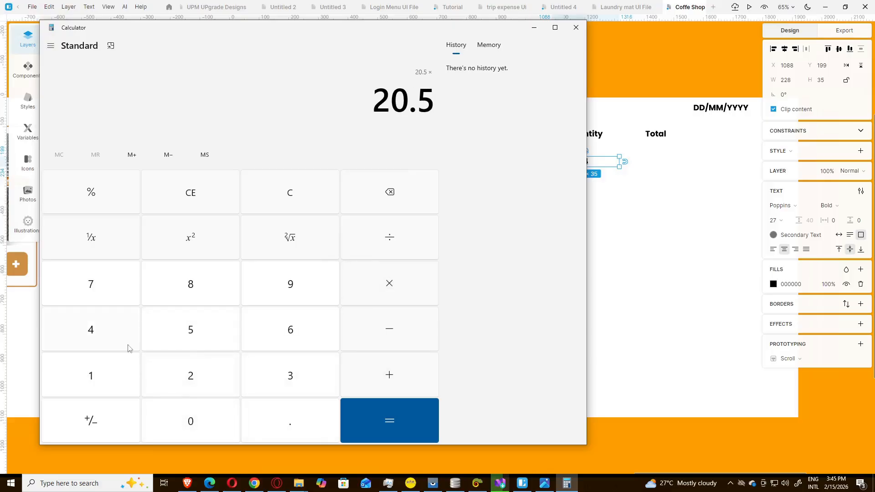
click(102, 337)
click(398, 419)
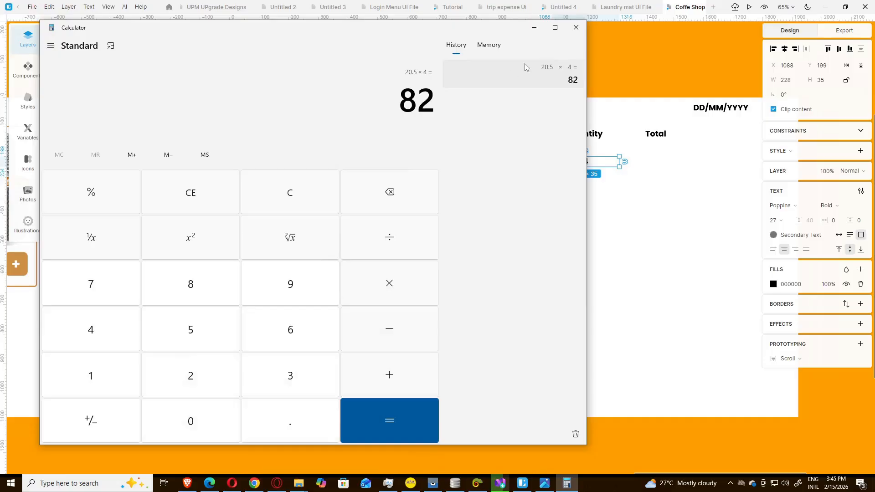
click(534, 27)
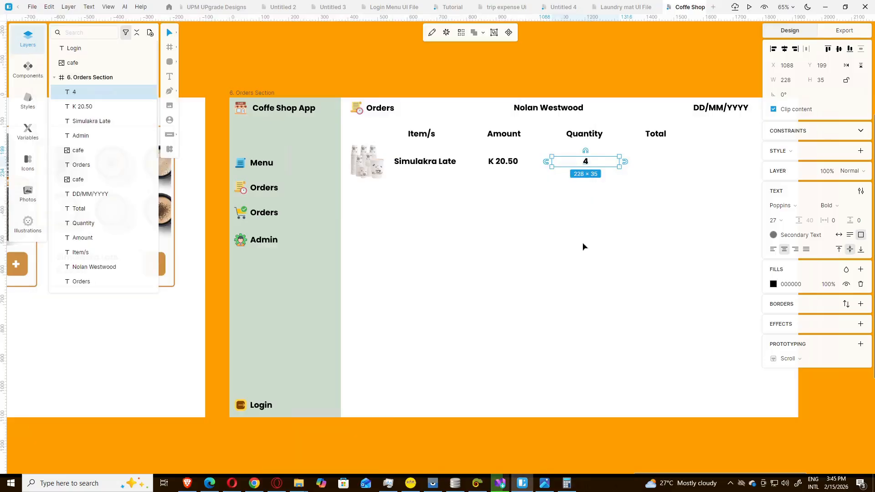
Step: Duplicate K 20.50 into the Total column and change its value to K 82
click(506, 163)
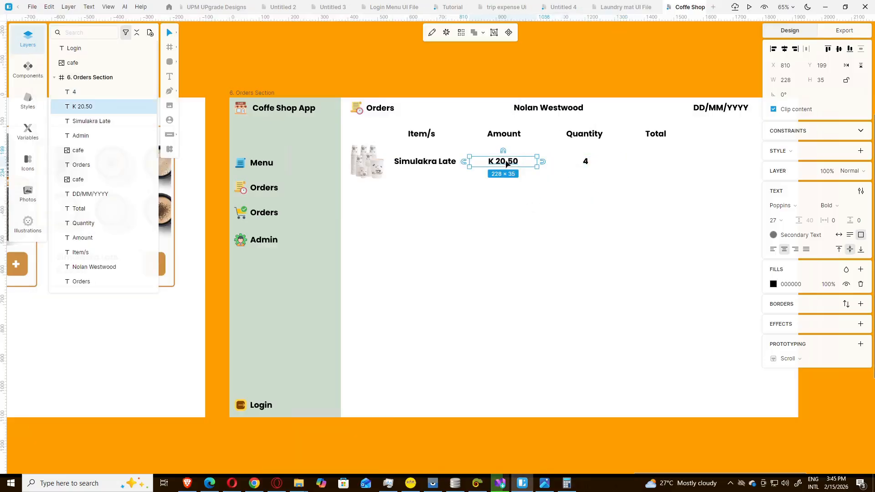
key(ctrl+d)
drag(507, 164, 654, 164)
double_click(654, 164)
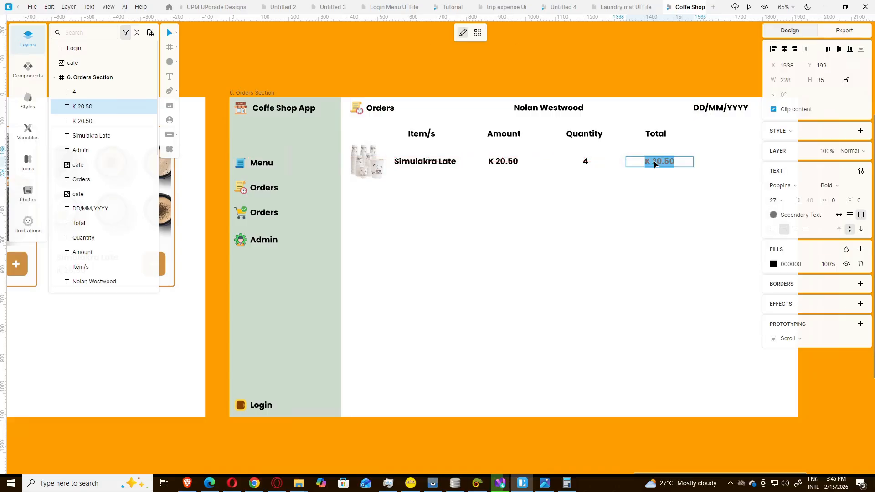
click(653, 163)
drag(652, 162, 676, 161)
text(82)
key(Escape)
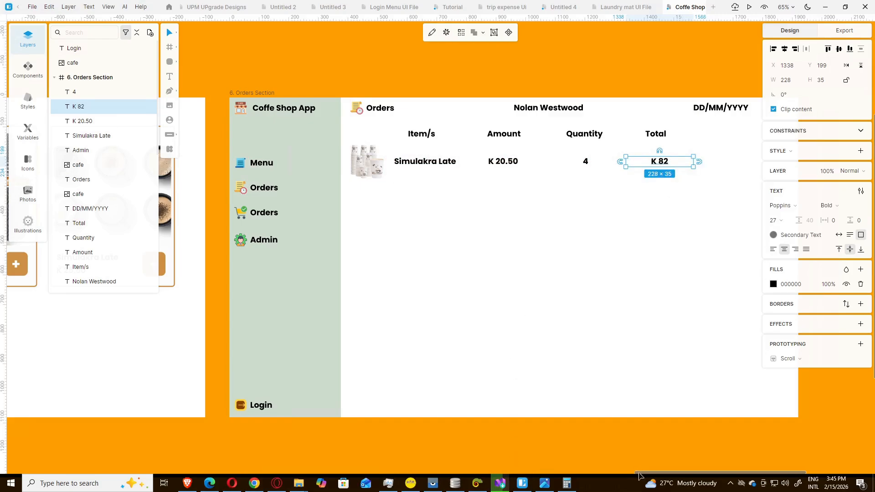
mouse_move(640, 477)
mouse_down()
mouse_move(661, 476)
mouse_move(651, 476)
mouse_up()
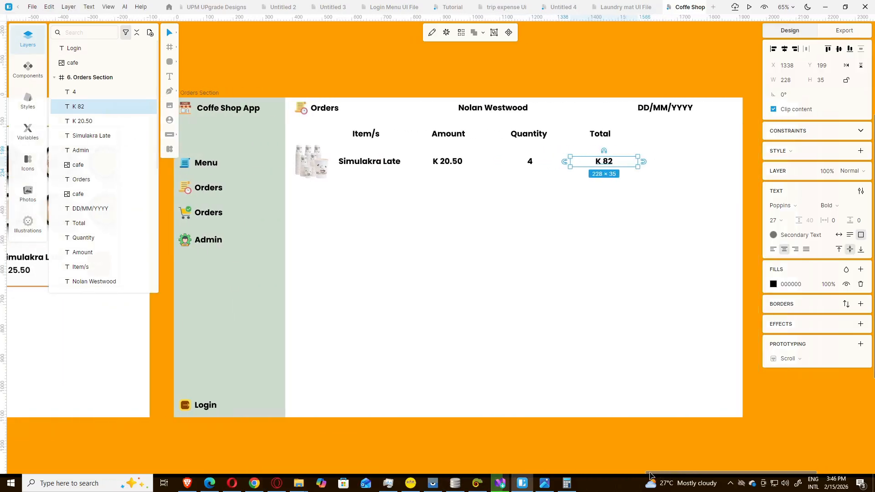
click(587, 442)
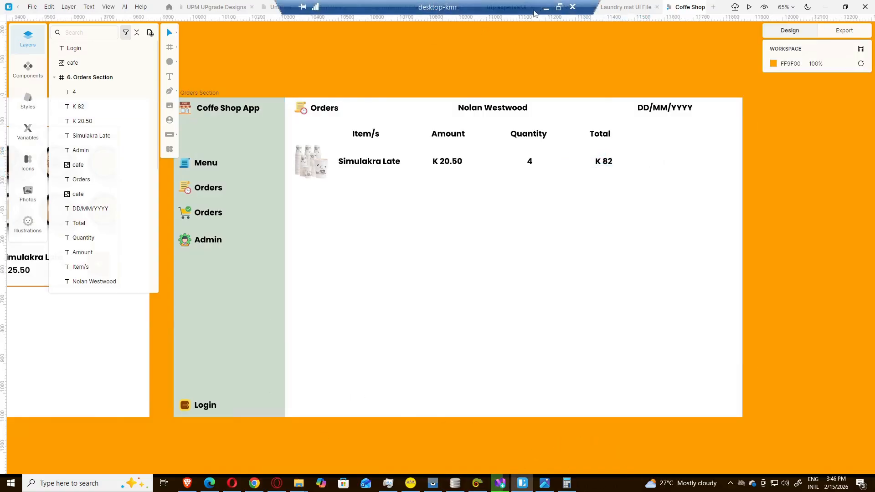
click(546, 8)
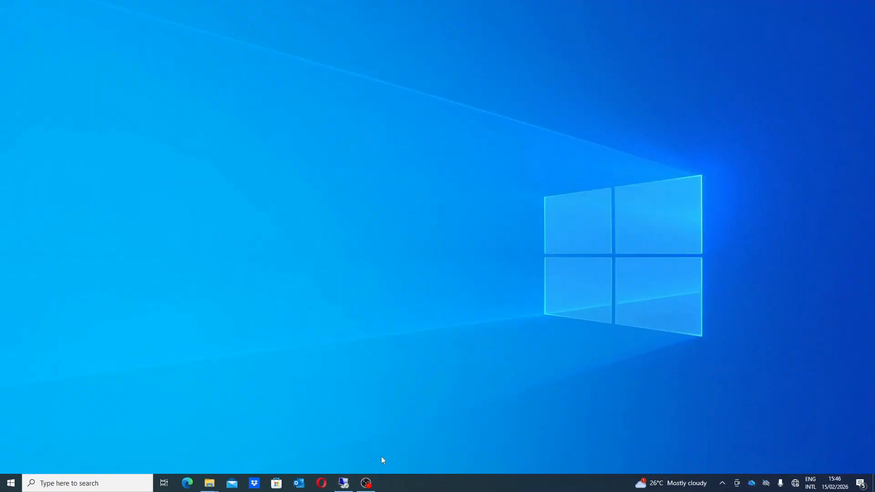
click(344, 484)
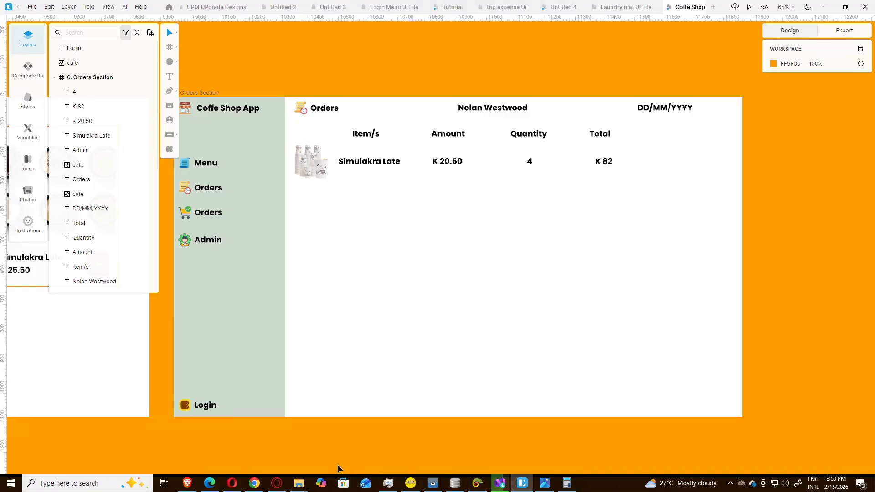
Step: Sample the Place Order yellow FFD74B from the reference image with Just Color Picker
click(546, 484)
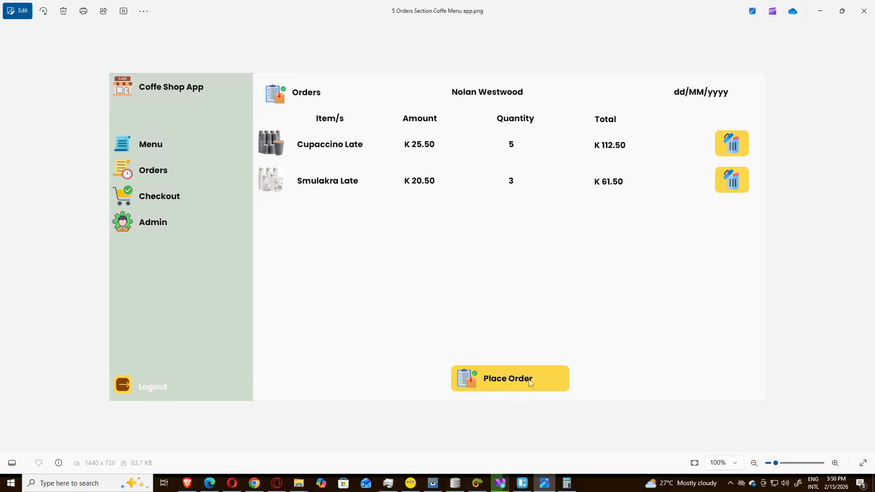
click(477, 483)
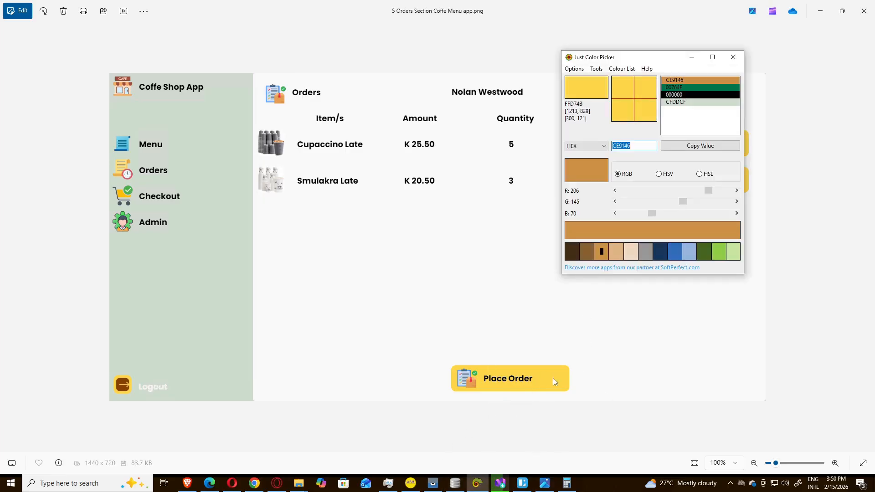
key(alt+x)
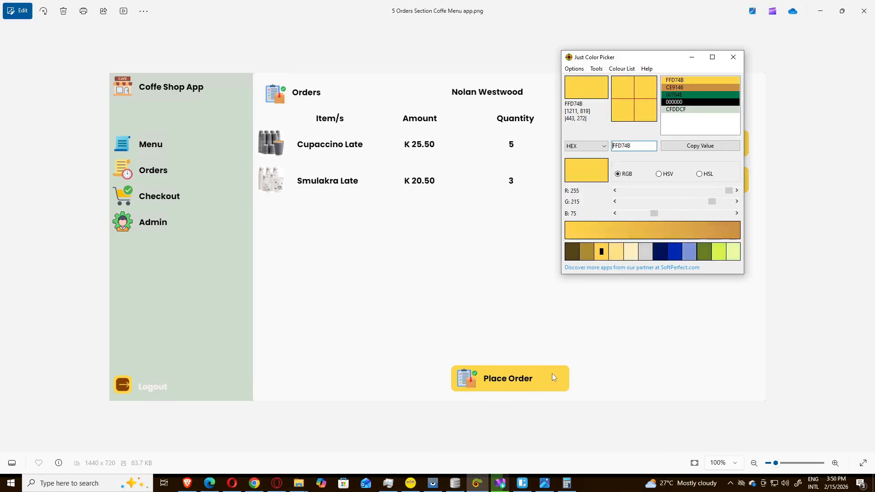
click(676, 81)
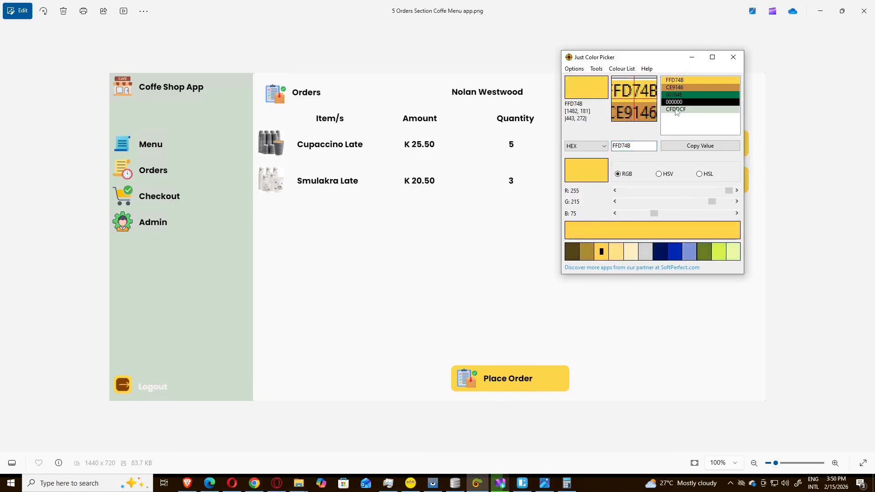
click(692, 57)
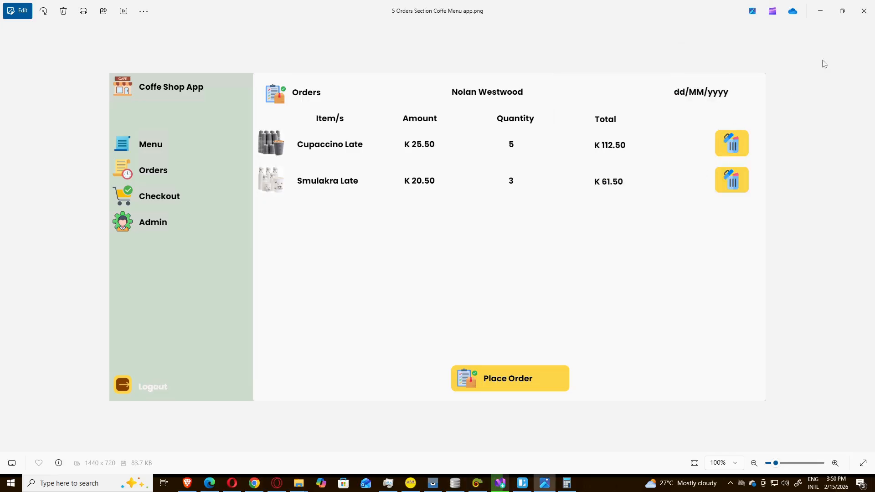
click(821, 11)
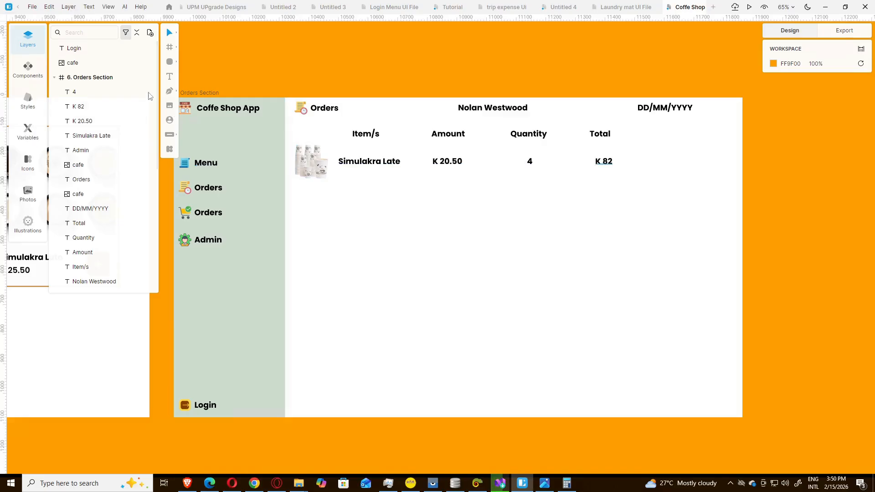
Step: Draw a rounded rectangle right of the K 82 total and fill it with FFD74B
click(169, 61)
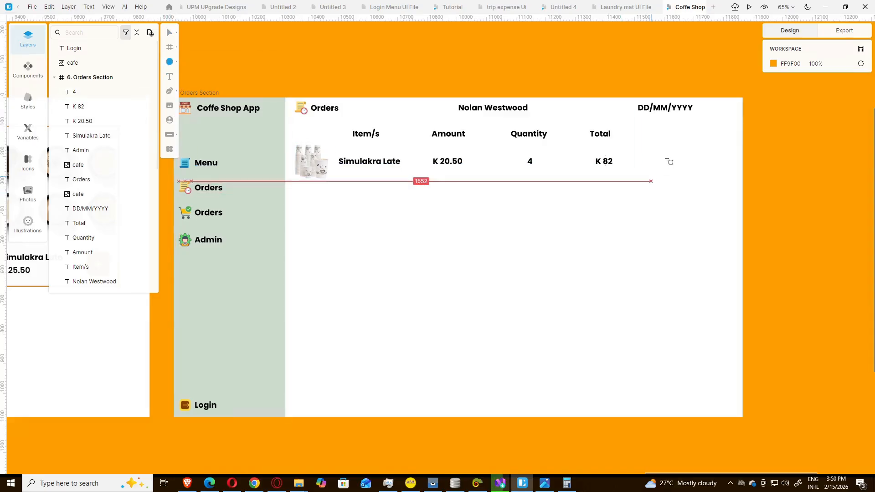
mouse_move(666, 146)
mouse_down()
mouse_move(673, 163)
mouse_move(724, 178)
mouse_move(696, 177)
mouse_move(688, 155)
mouse_move(701, 172)
mouse_up()
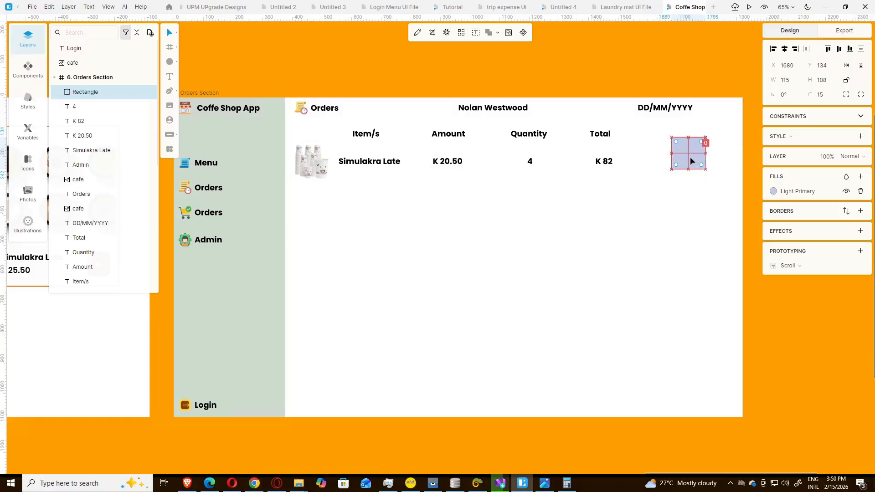
click(677, 191)
click(682, 156)
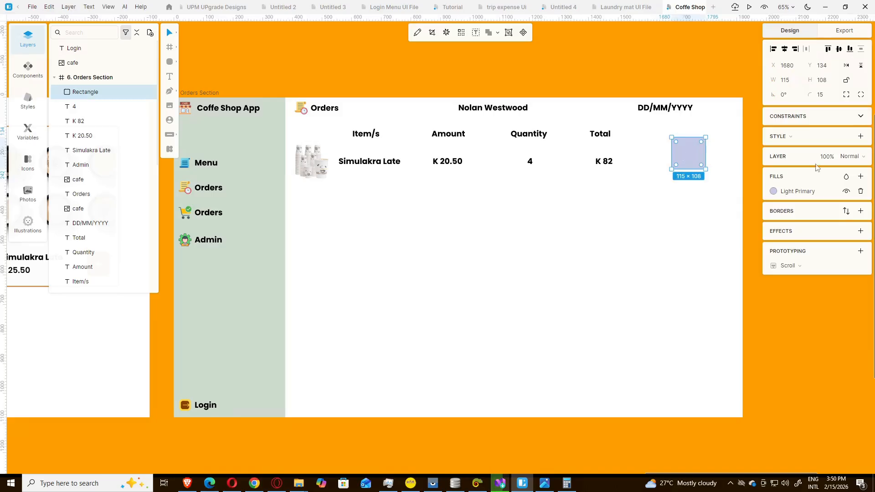
click(803, 191)
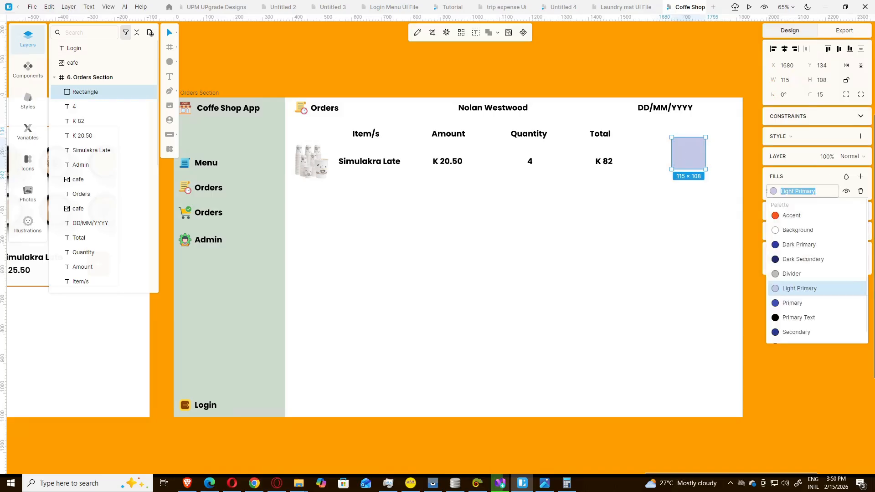
text(FFD74B)
key(Return)
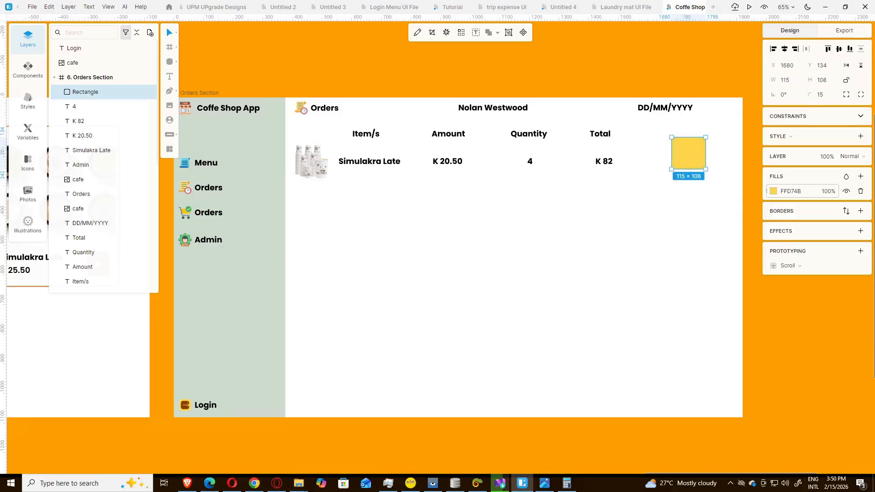
click(683, 224)
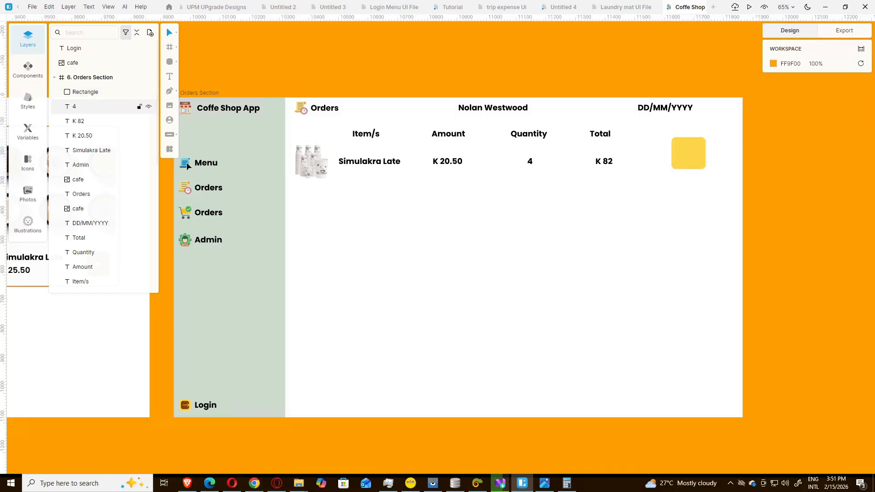
Step: Copy the clipboard icon onto the yellow square, resize it to 85 × 85 and centre it
click(301, 111)
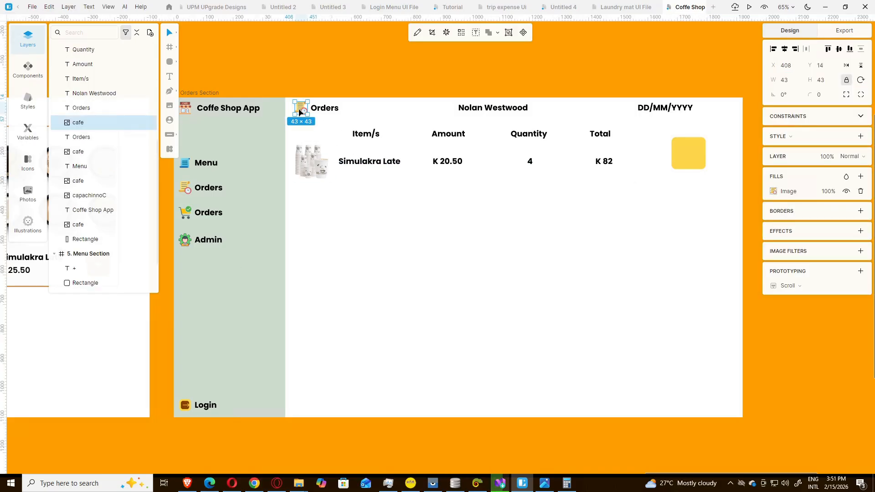
drag(300, 111, 700, 161)
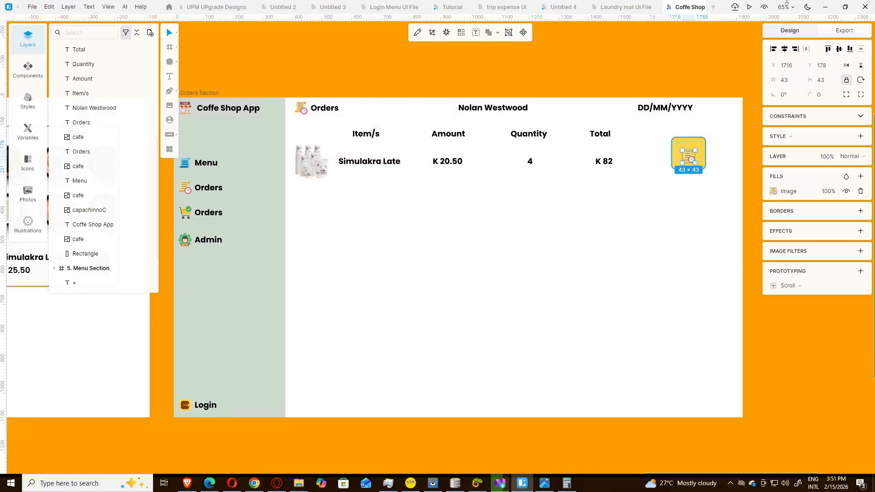
click(785, 80)
key(Return)
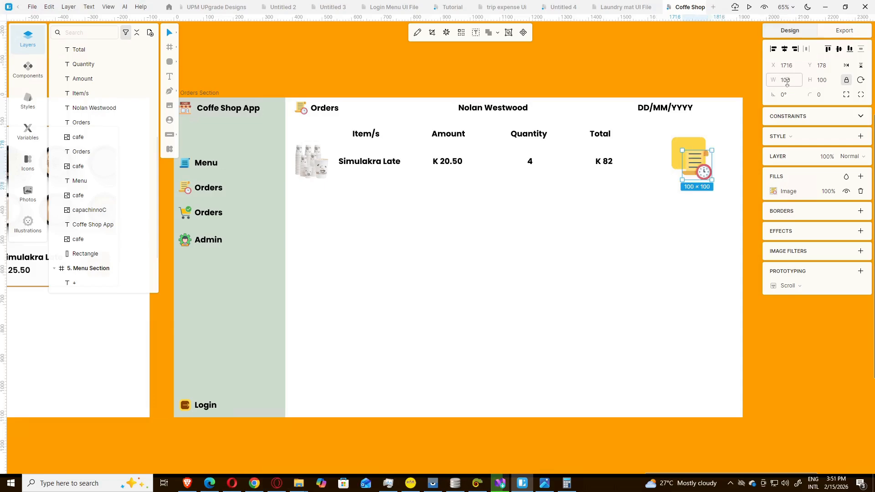
click(786, 83)
text(85)
key(Return)
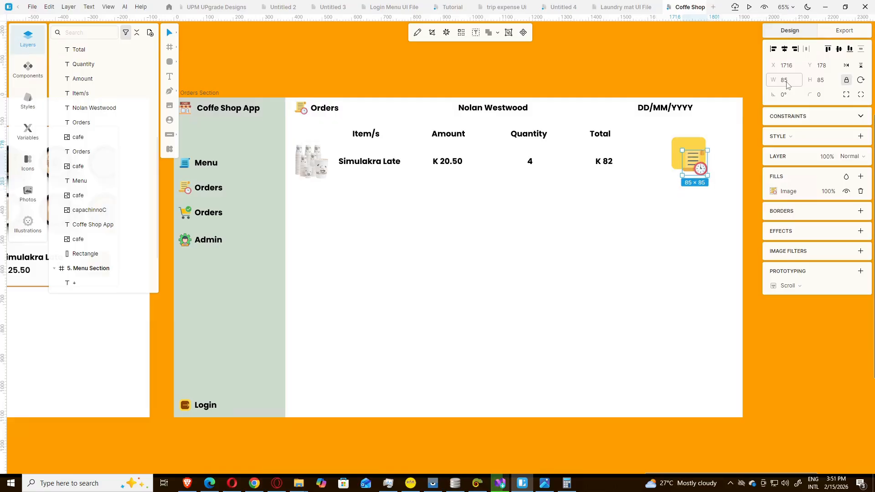
drag(696, 167, 698, 164)
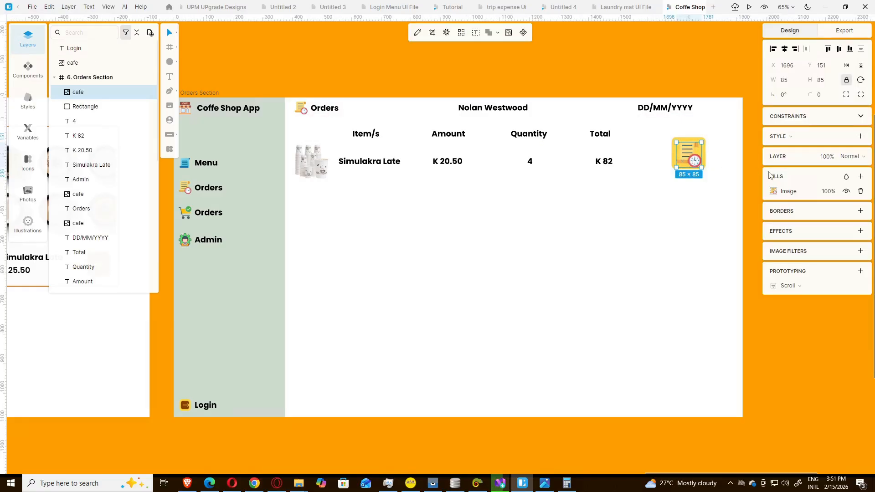
Step: Replace the icon's image with the delete (1) trash image and fine-tune its position
click(774, 192)
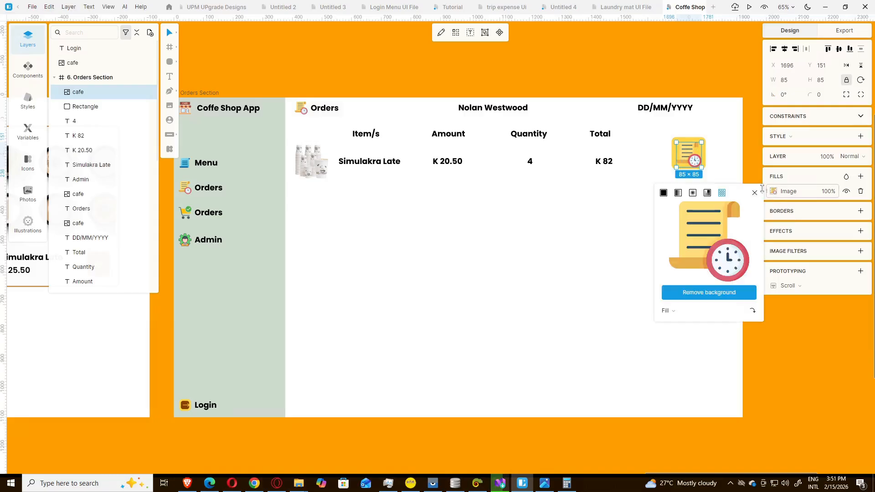
click(708, 241)
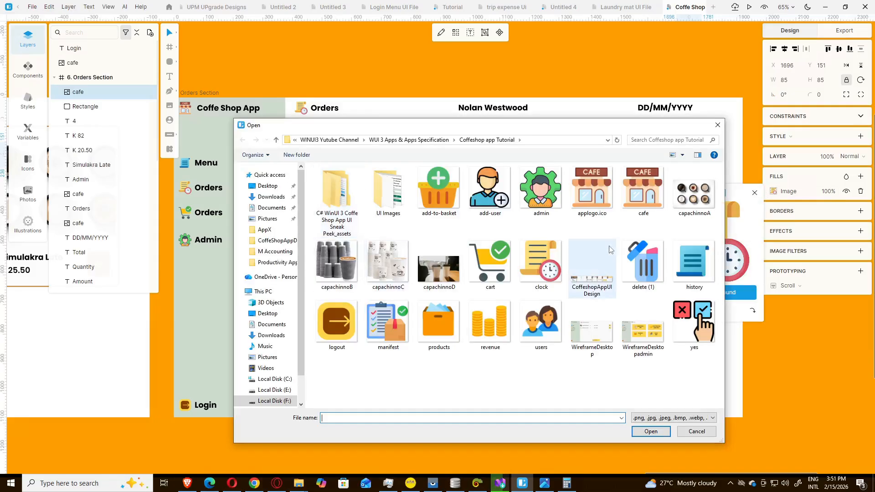
click(645, 267)
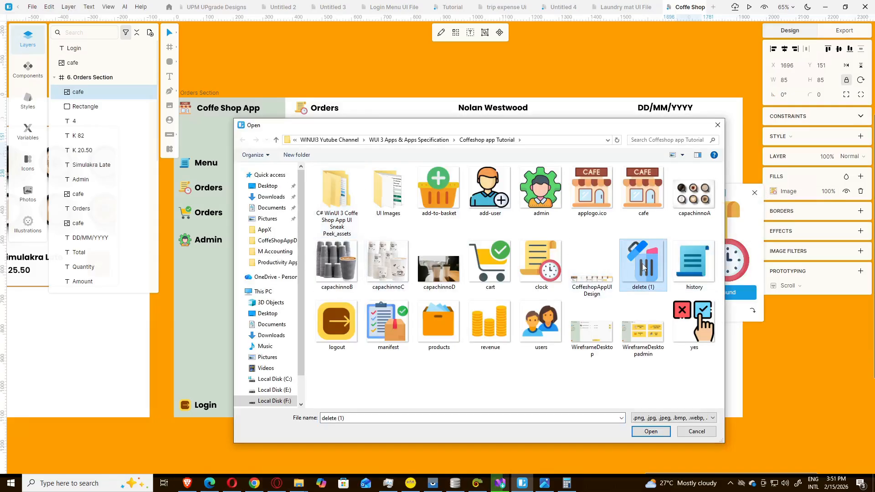
click(651, 432)
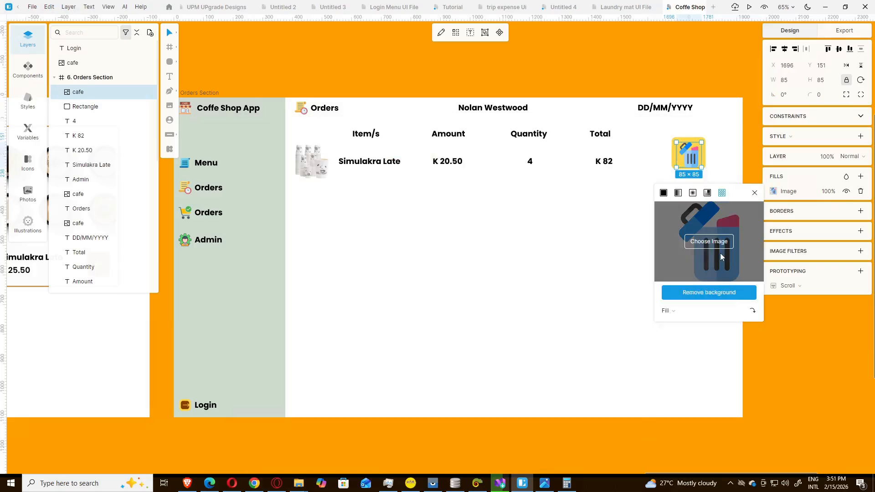
click(597, 72)
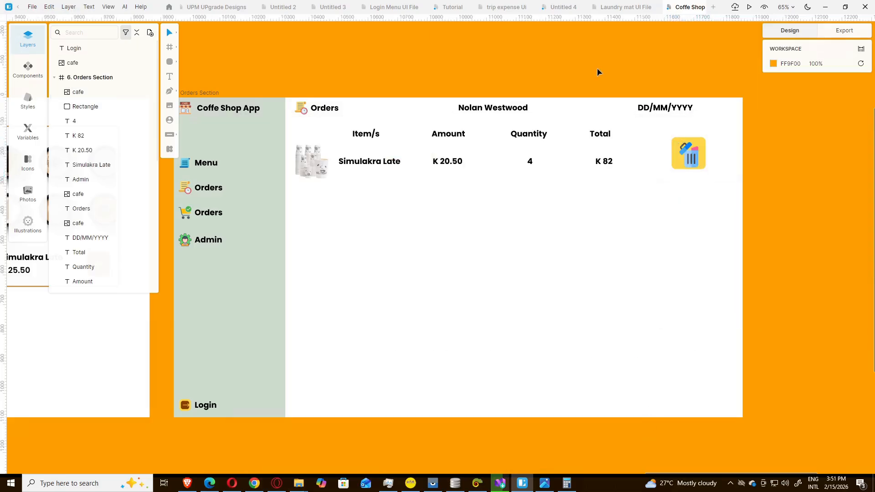
click(693, 162)
key(Up)
key(Up)
key(Up)
key(Up)
key(Up)
key(Up)
key(Up)
key(Up)
key(Up)
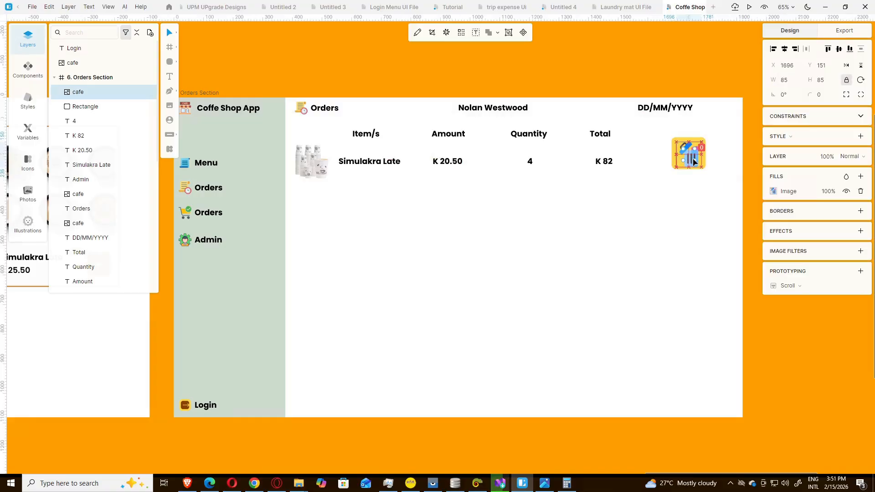
key(Down)
key(Down)
key(Down)
key(Down)
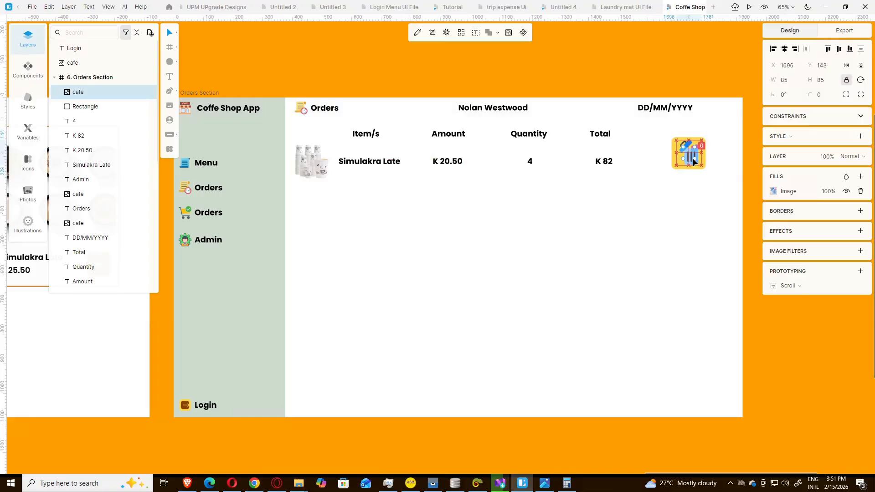
key(Left)
key(Left)
key(Left)
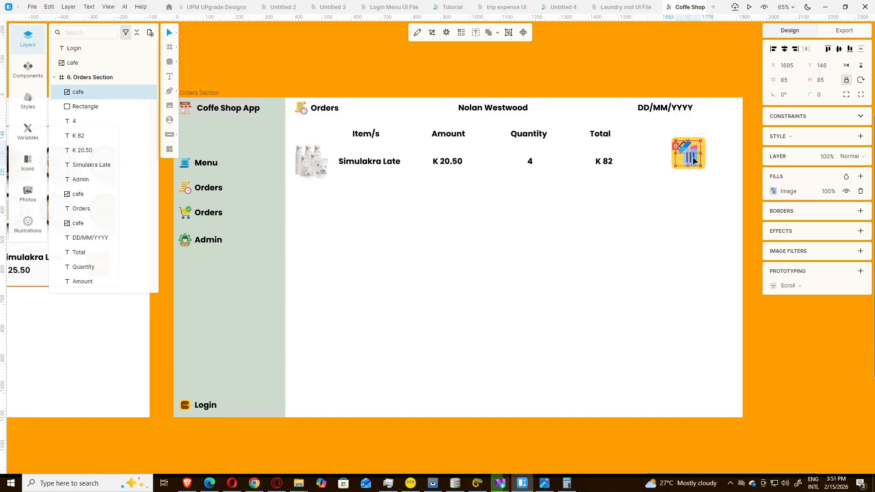
click(713, 166)
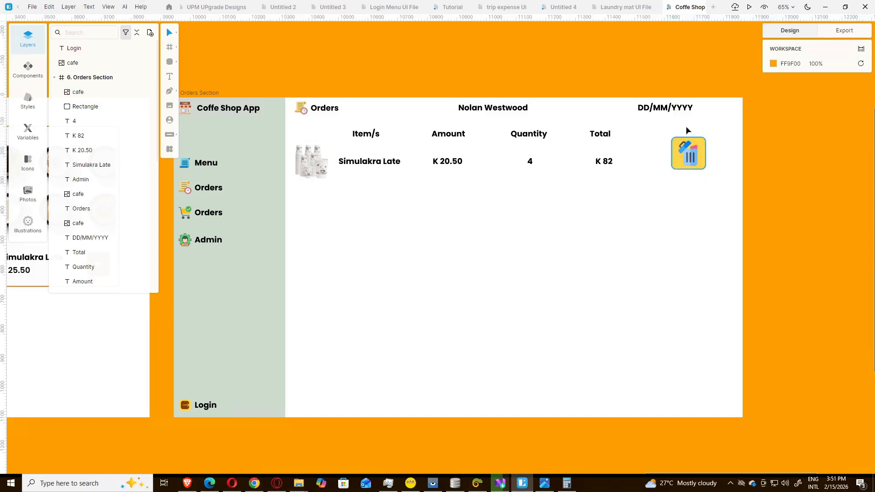
Step: Keep the Total heading in place and nudge the yellow trash-can button down, level with the order row
drag(666, 134, 698, 142)
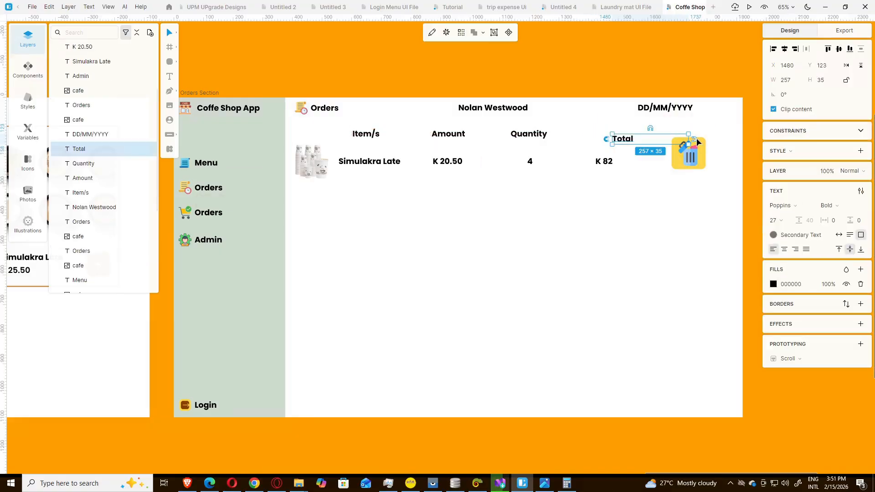
key(ctrl+z)
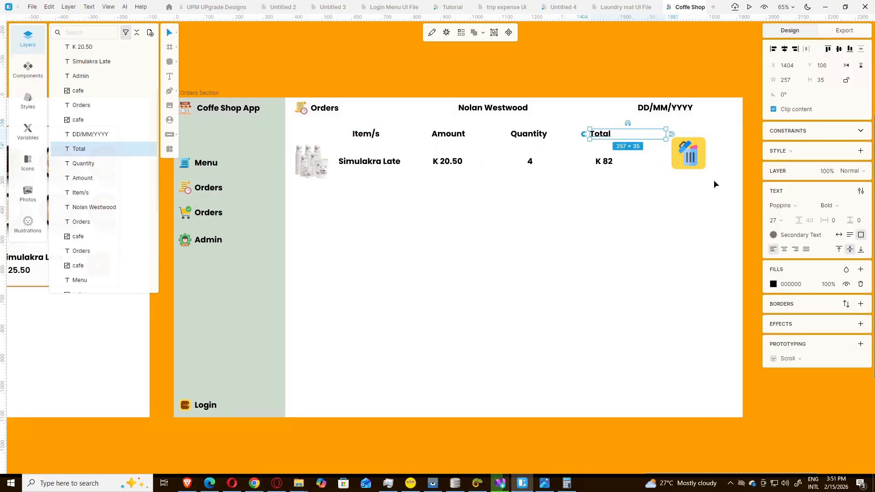
drag(716, 179, 702, 196)
click(702, 195)
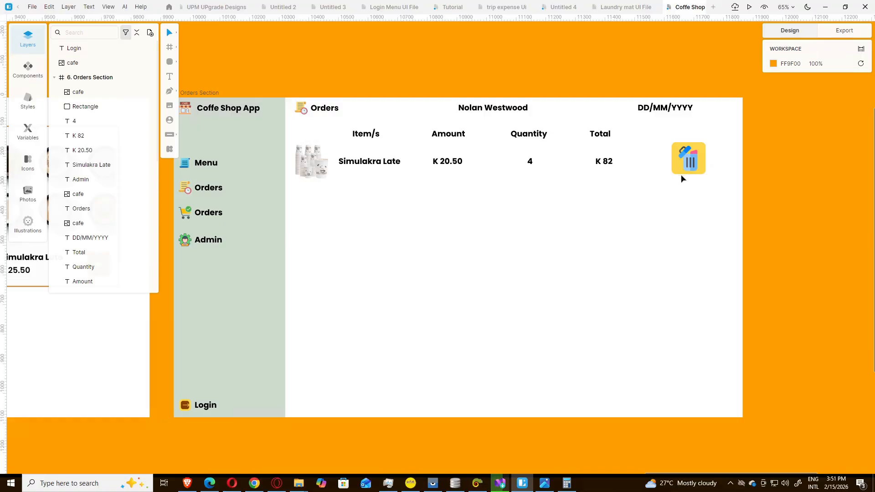
Step: Compare against the reference design, then select every object in the order row
click(546, 483)
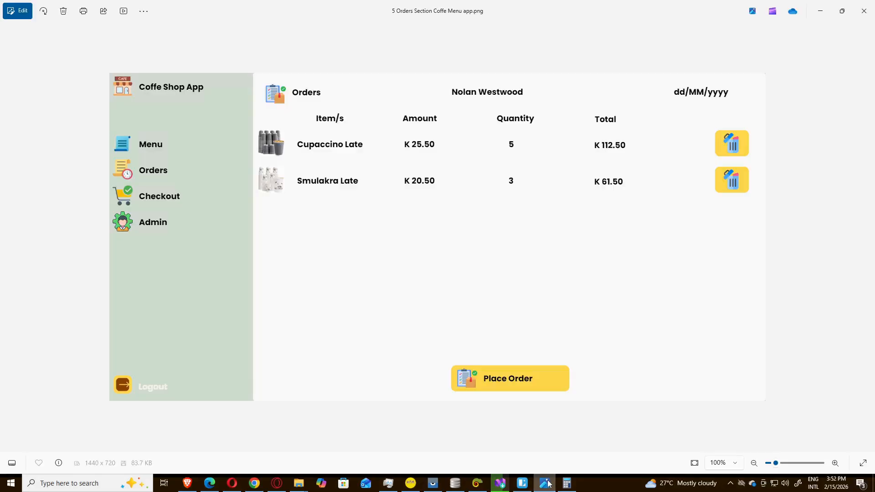
click(547, 483)
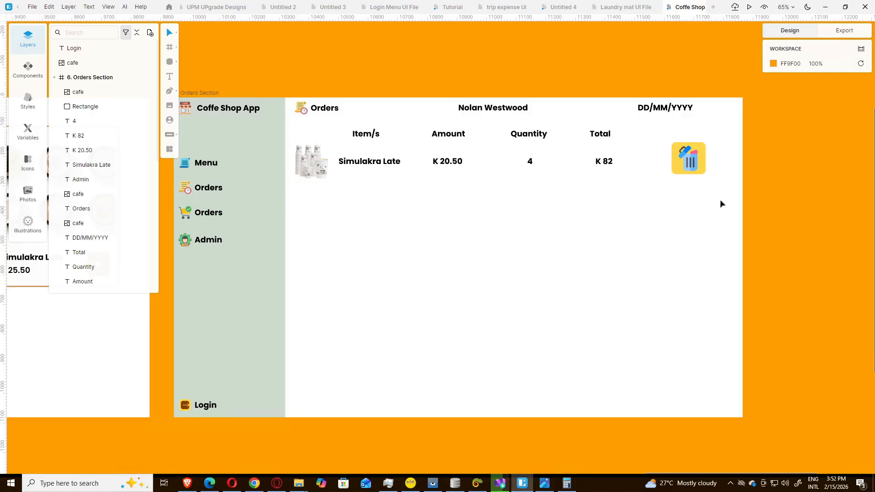
drag(720, 199, 294, 143)
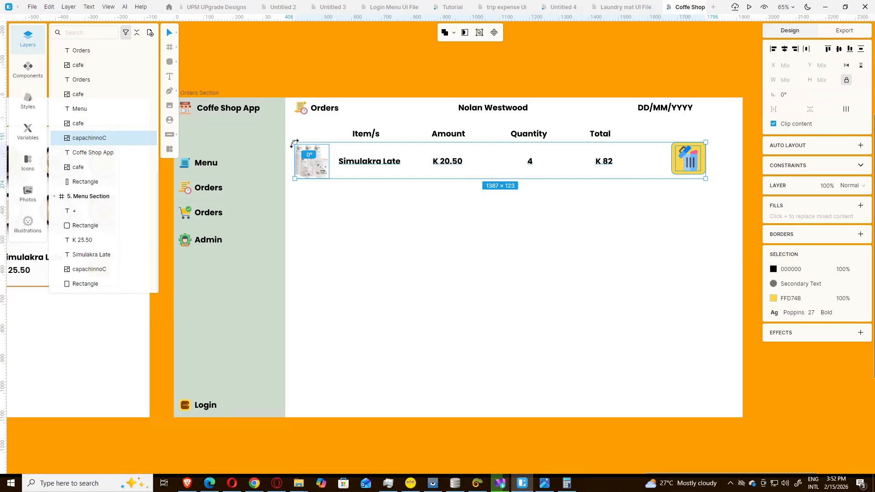
Step: Duplicate the Simulakra Late order row with Ctrl+D and place the copy directly beneath the first row
key(ctrl+d)
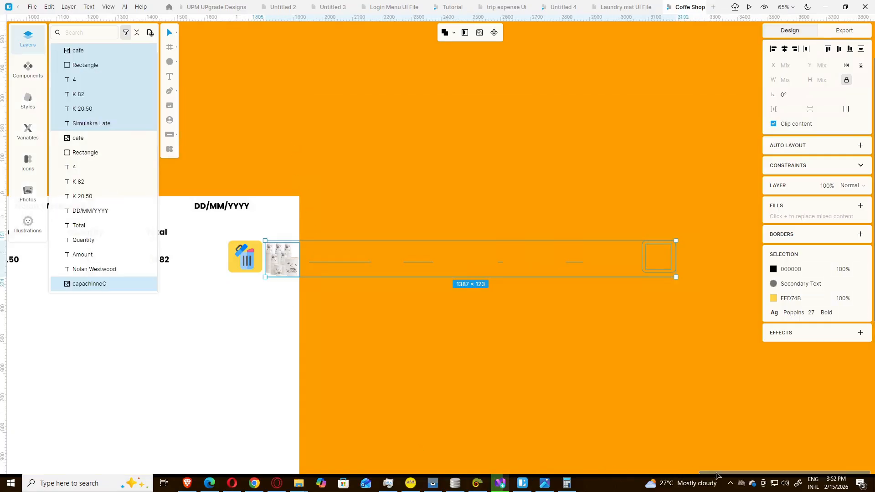
drag(716, 476, 634, 467)
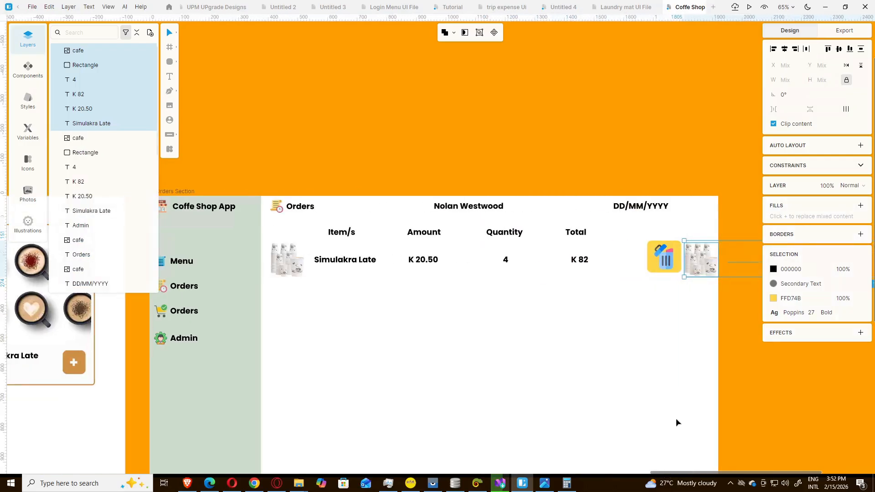
drag(702, 263, 289, 315)
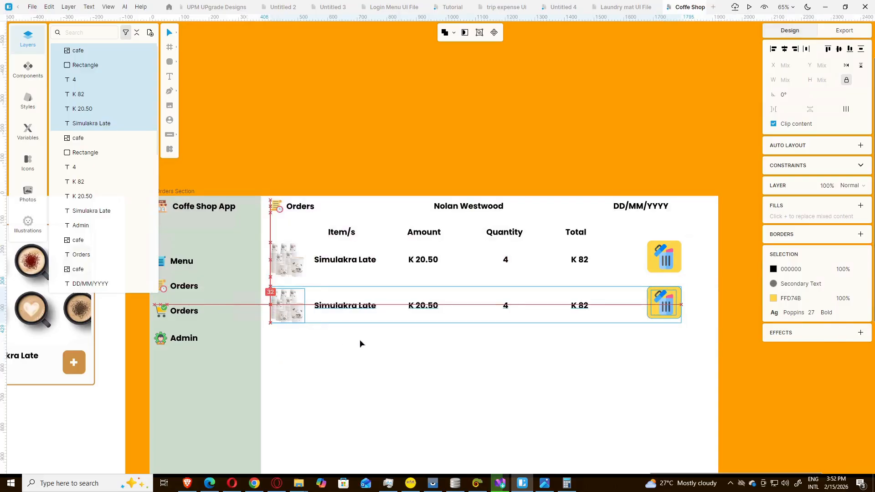
click(361, 339)
Step: Replace the second row's product image with the capachinnoB cup picture
click(289, 311)
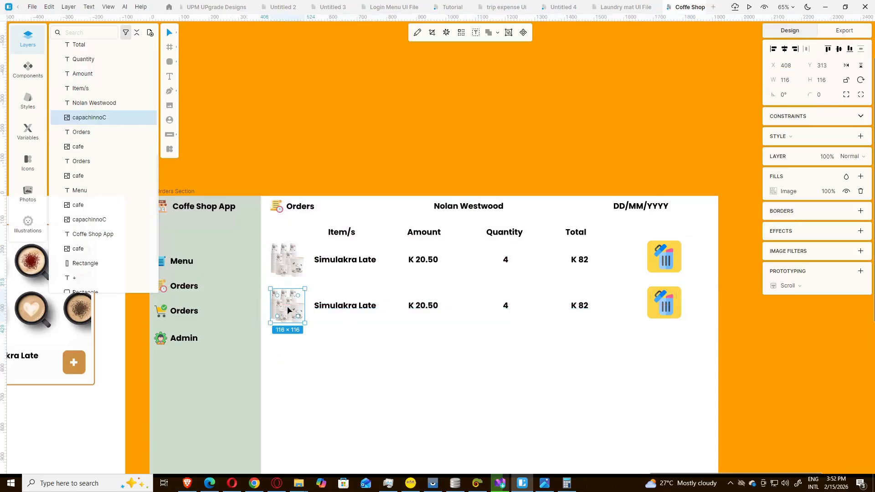
click(774, 192)
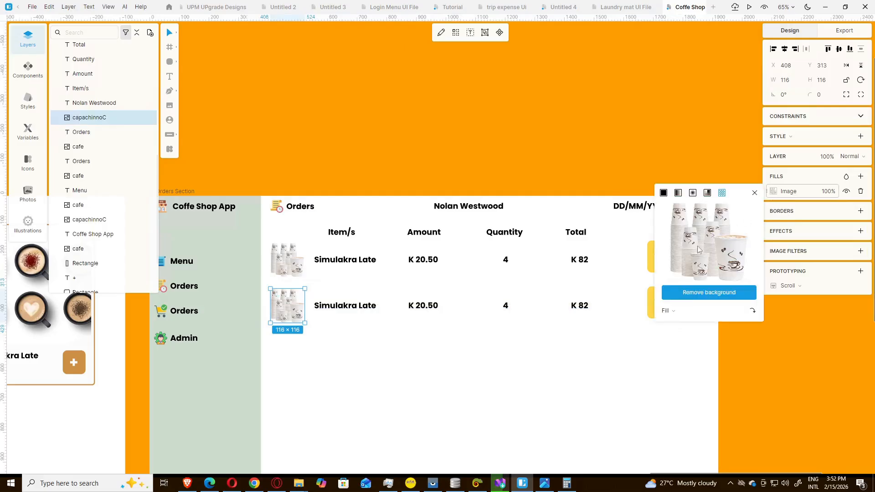
click(707, 292)
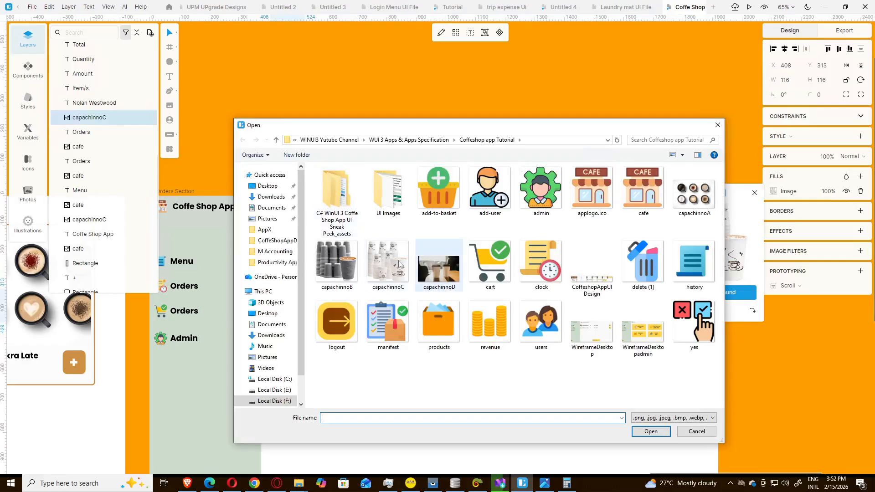
click(340, 271)
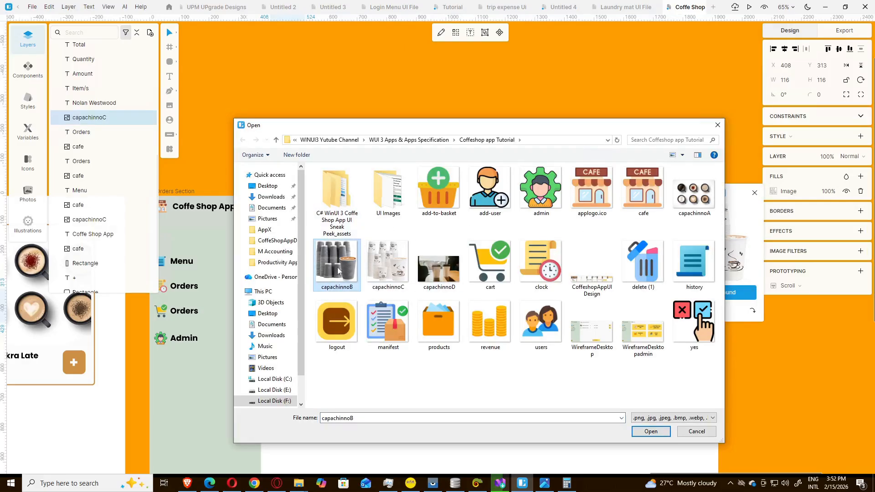
click(651, 432)
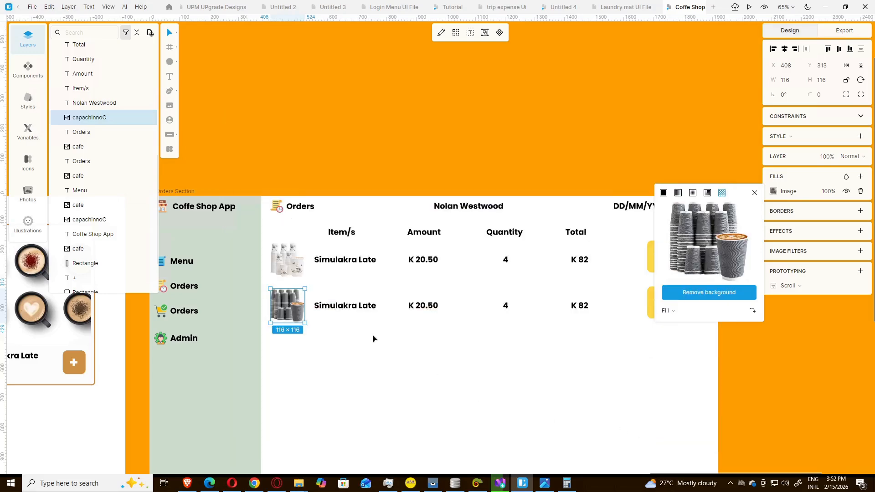
Step: Rename the second row's item from Simulakra Late to 'capucinno Late'
double_click(349, 308)
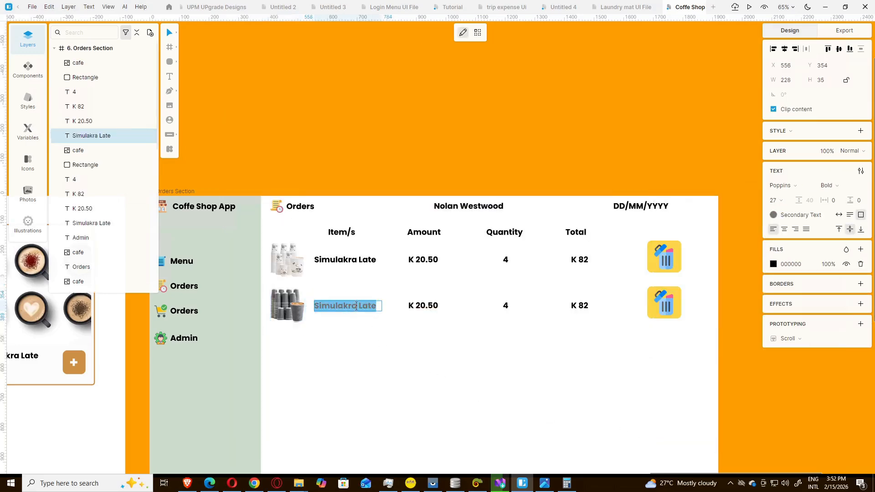
drag(357, 306, 313, 306)
click(544, 484)
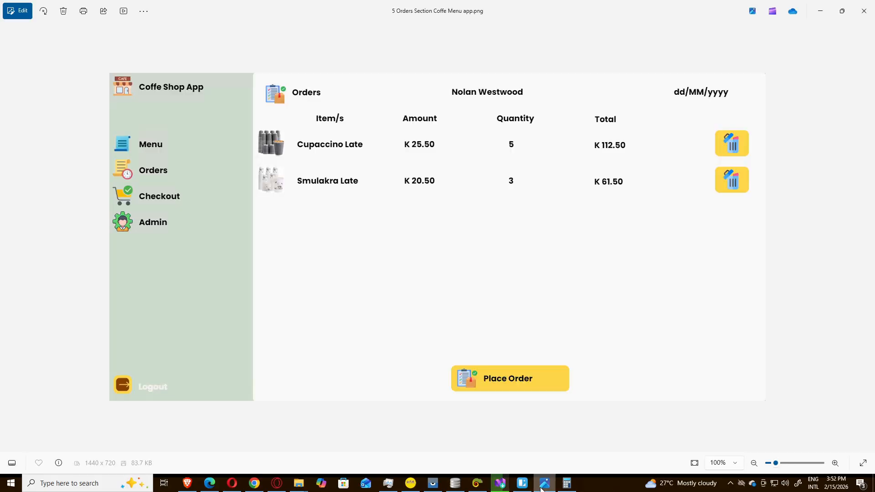
click(541, 487)
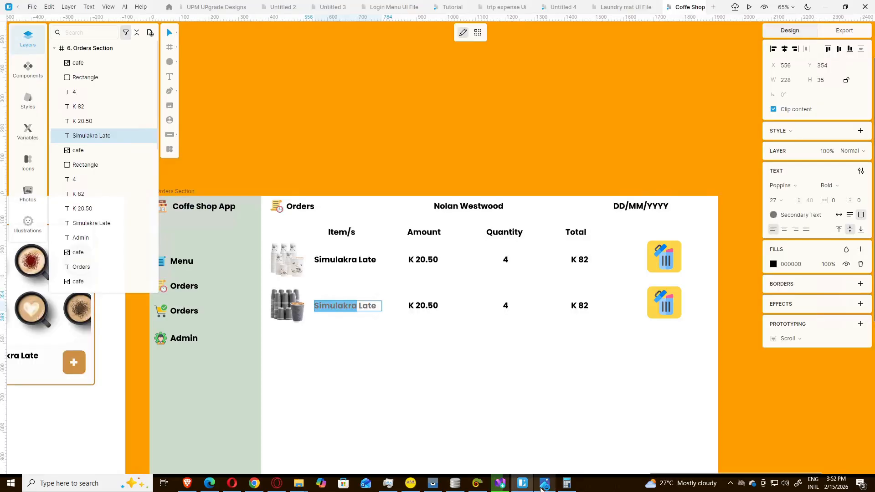
text(ca)
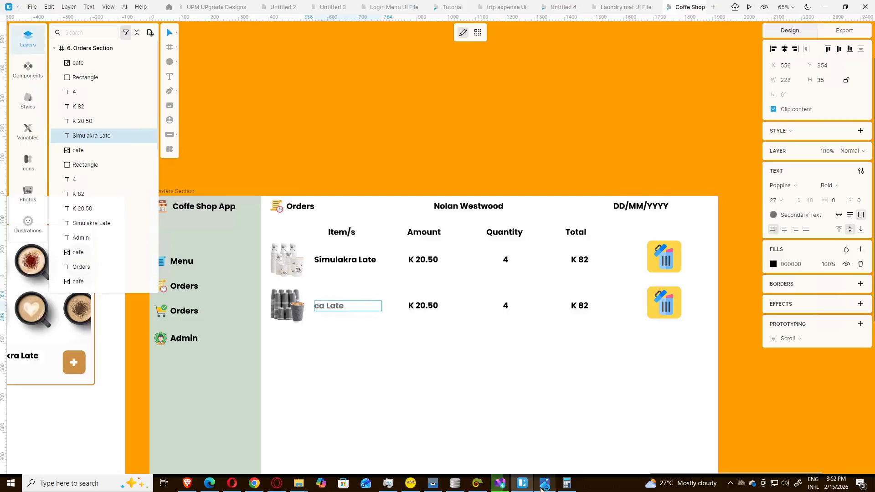
text(pucinno Late)
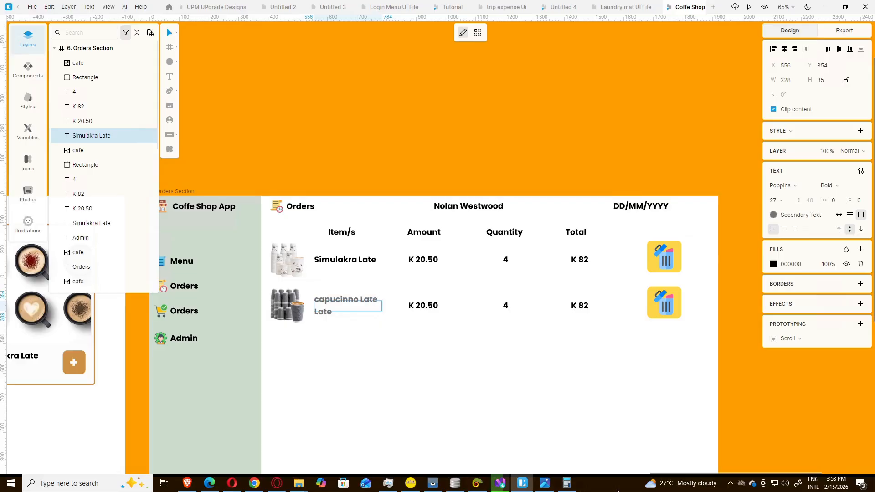
key(BackSpace)
key(BackSpace)
key(BackSpace)
key(BackSpace)
key(BackSpace)
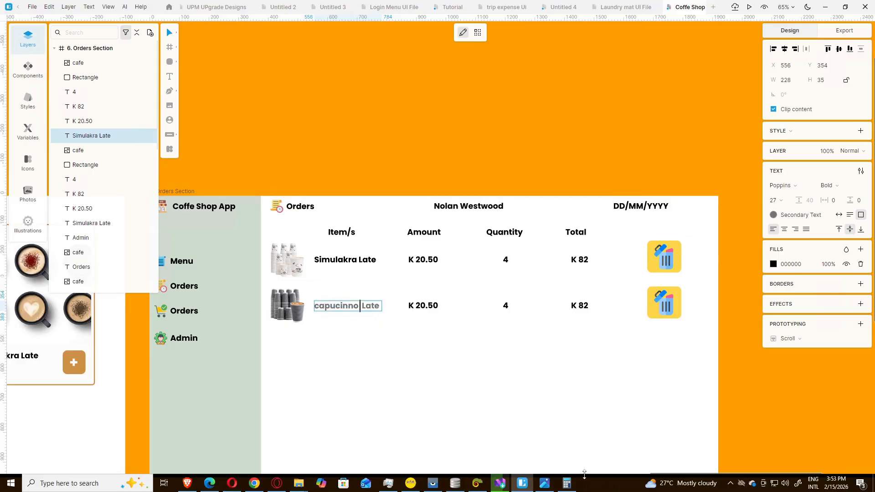
key(Escape)
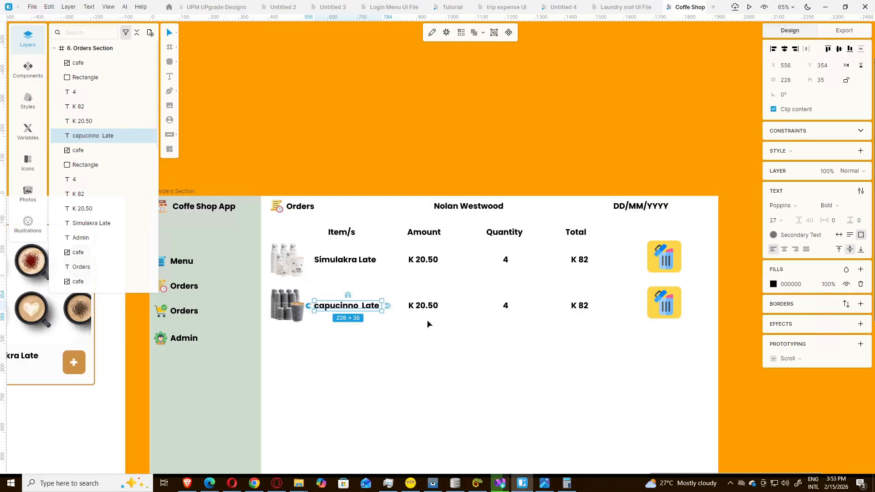
Step: Keep the second row's amount at K 25.50 and set its quantity to 5
click(545, 484)
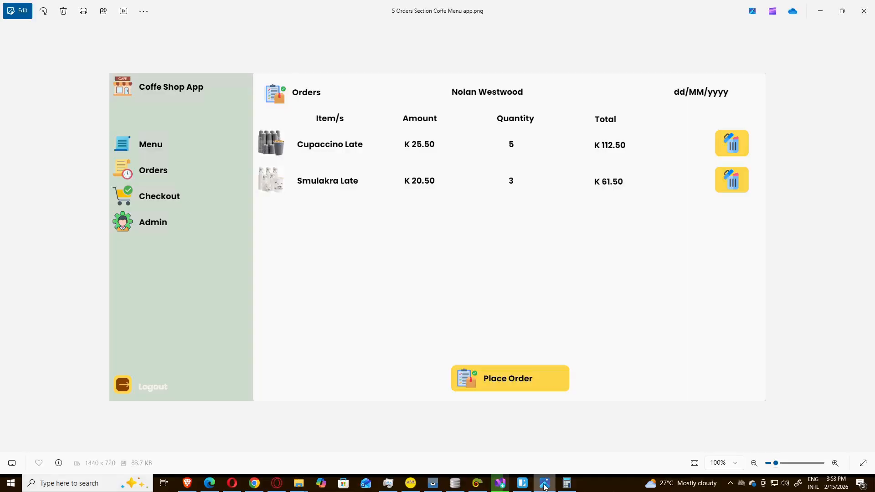
click(545, 486)
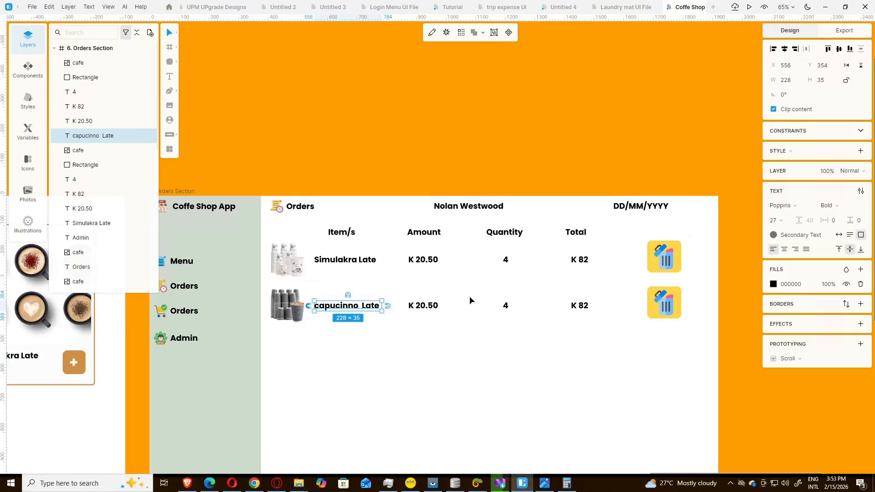
double_click(424, 308)
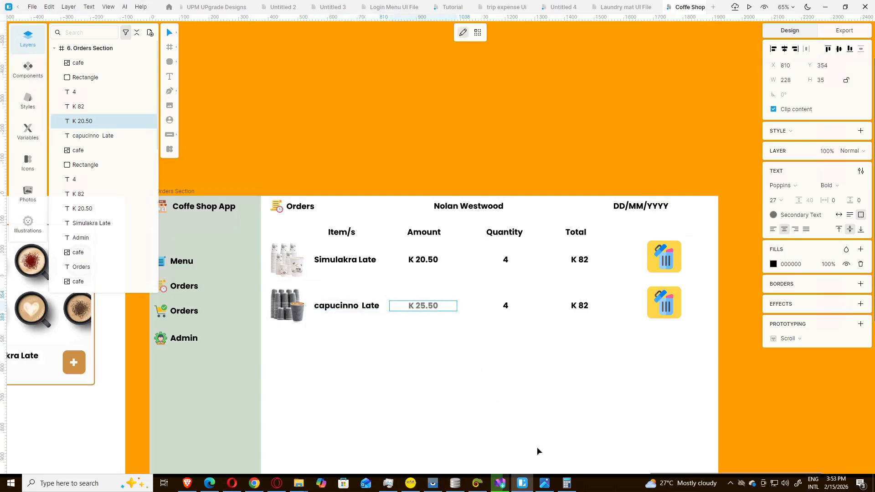
key(Escape)
click(544, 486)
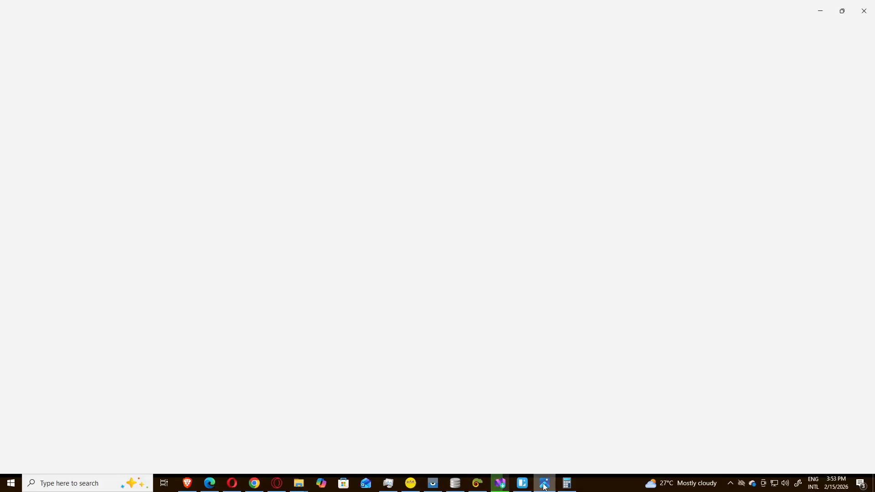
click(544, 486)
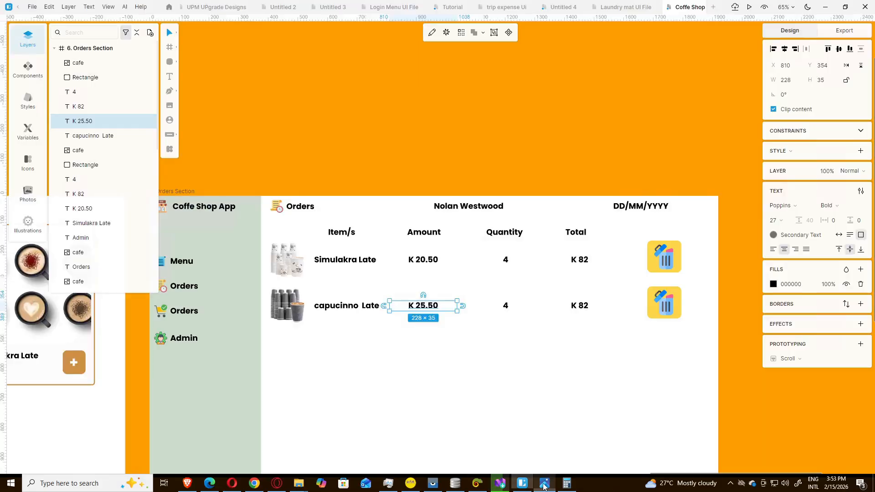
click(507, 310)
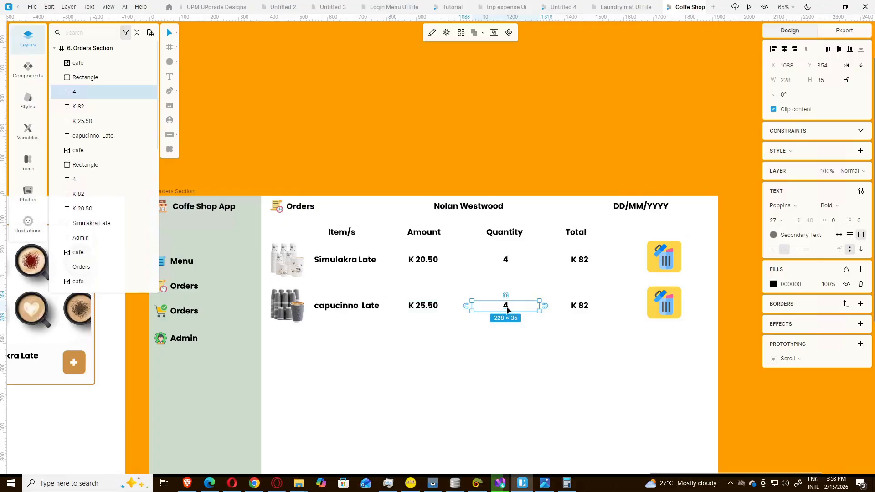
double_click(507, 310)
text(5)
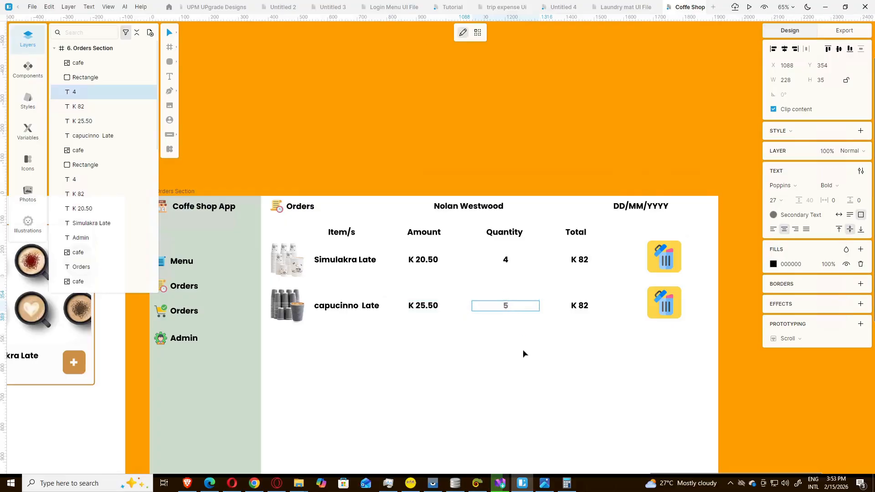
key(Escape)
click(545, 485)
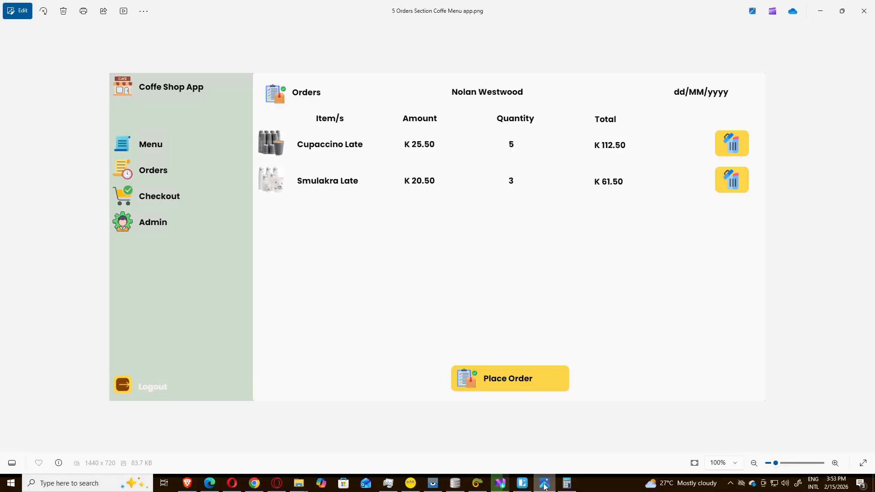
click(545, 485)
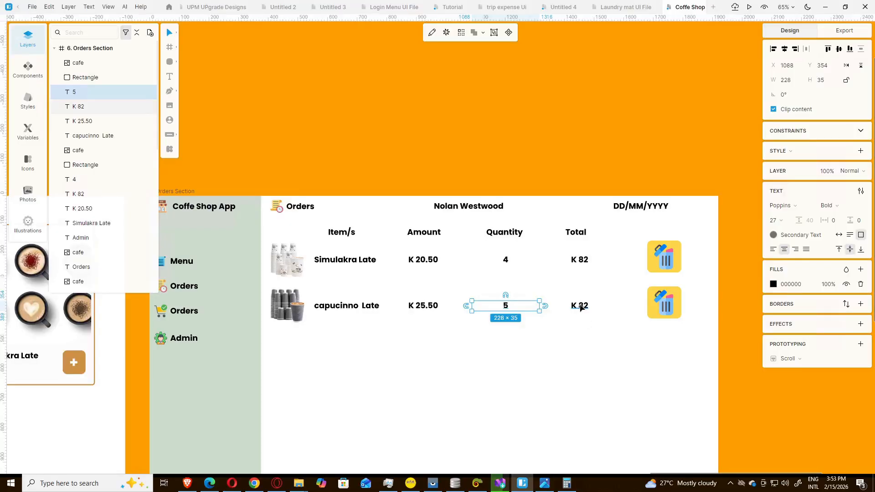
Step: Change the second row's total from K 82 to K 112.50
click(581, 307)
double_click(581, 307)
click(582, 307)
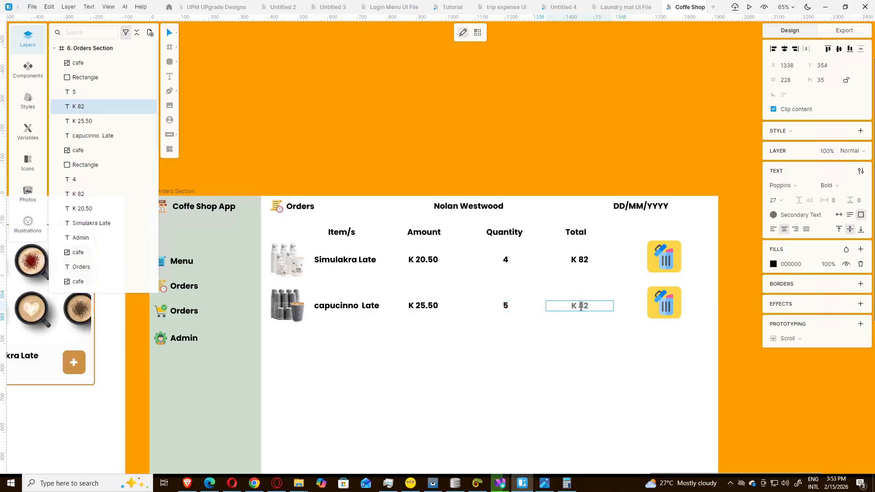
drag(579, 306, 592, 308)
text(112.00)
click(545, 483)
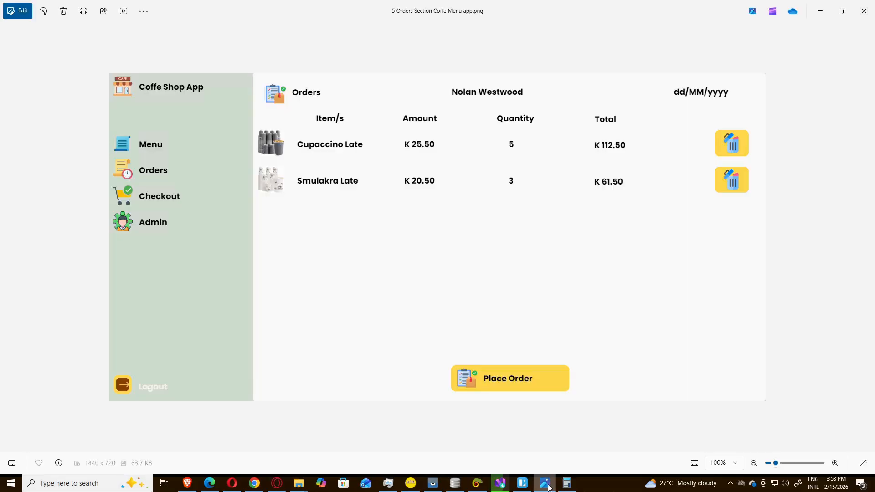
click(548, 487)
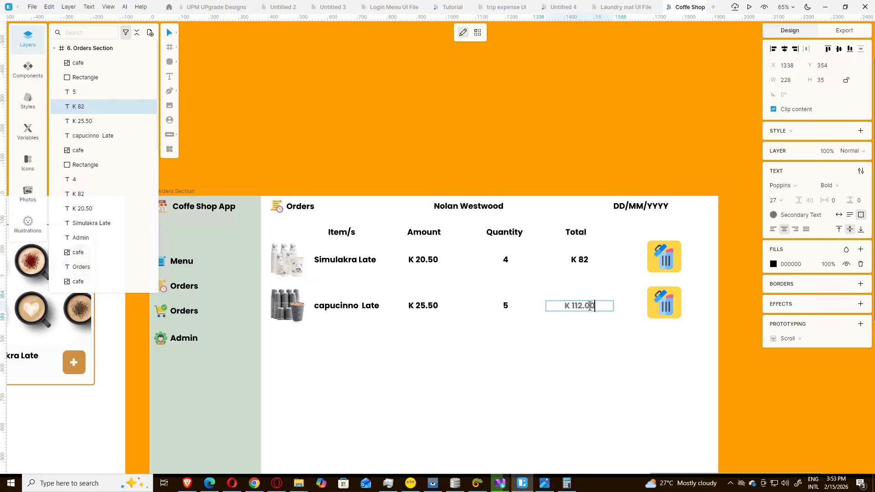
key(BackSpace)
text(5)
key(Escape)
click(535, 352)
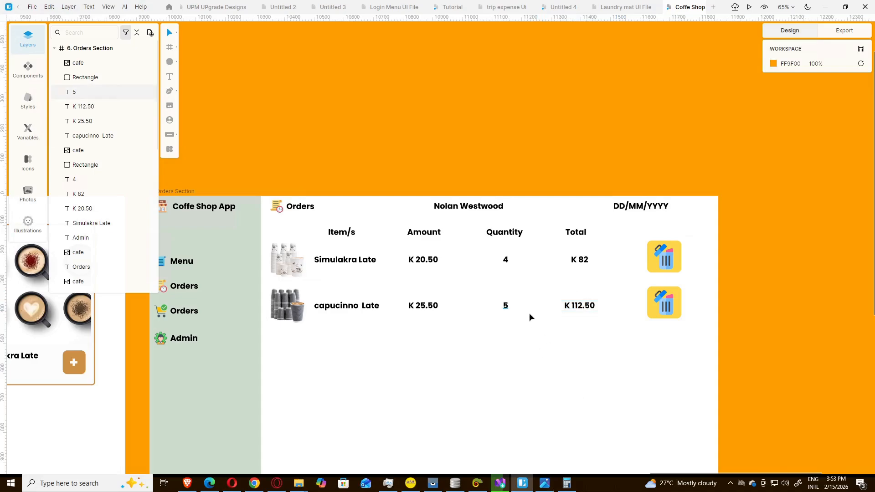
scroll(534, 327, down, 2)
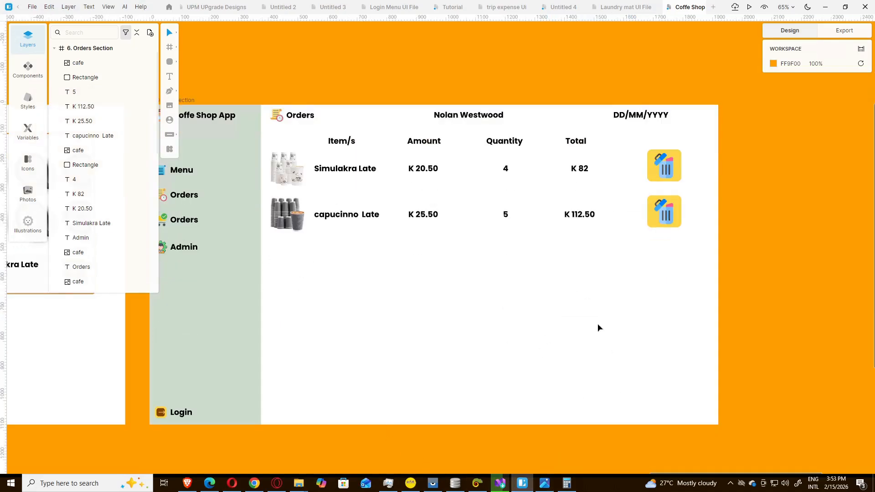
Step: Copy the delete button's yellow rectangle to the page bottom and widen it to 357×90
click(654, 226)
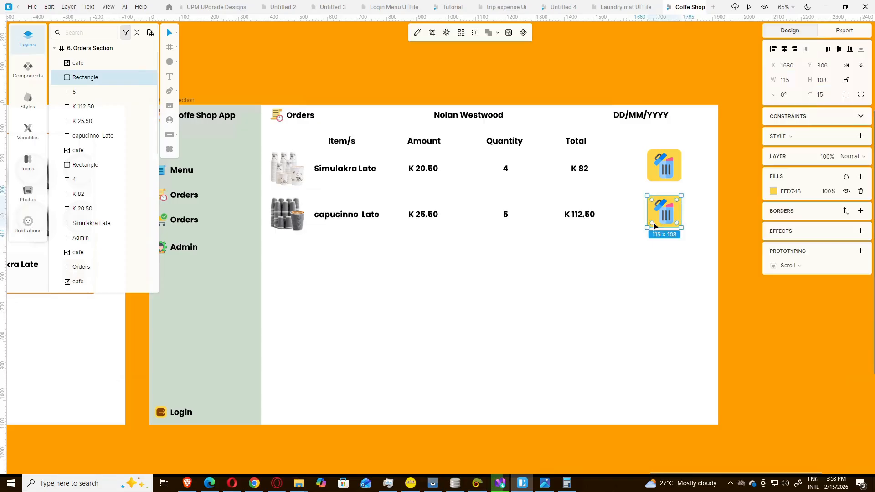
alt+drag(654, 226, 505, 406)
click(456, 355)
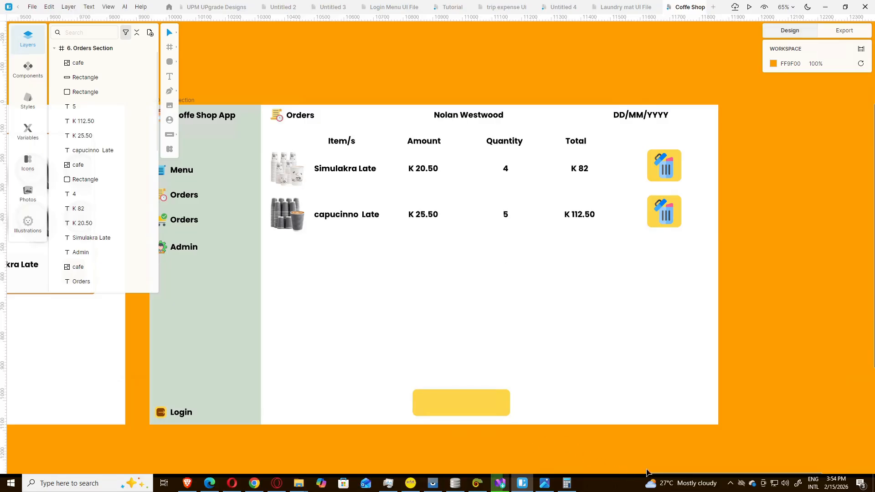
drag(652, 473, 641, 474)
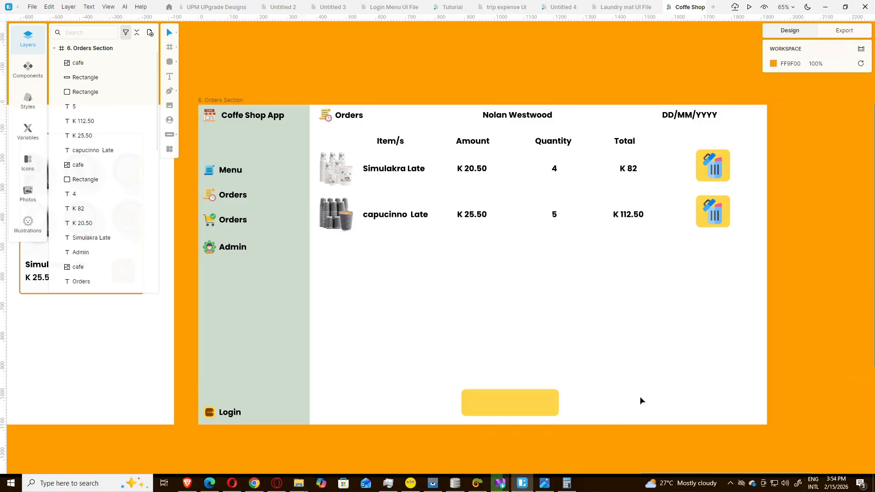
click(461, 402)
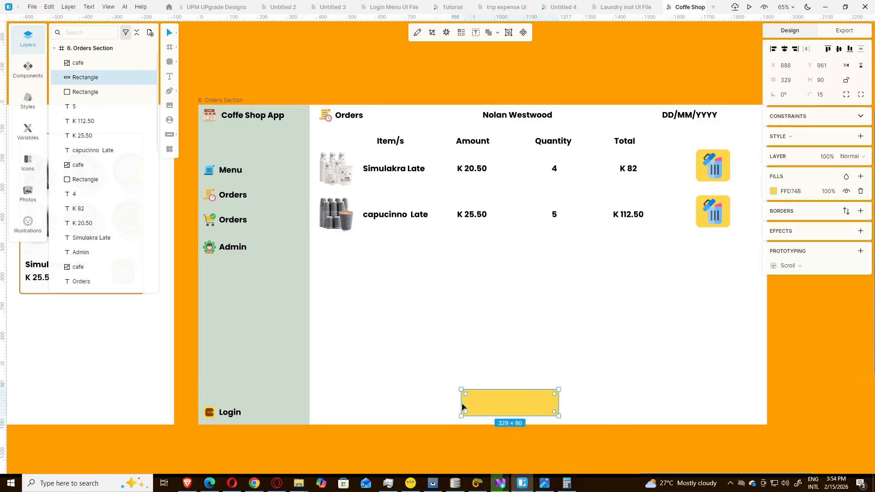
drag(459, 403, 451, 403)
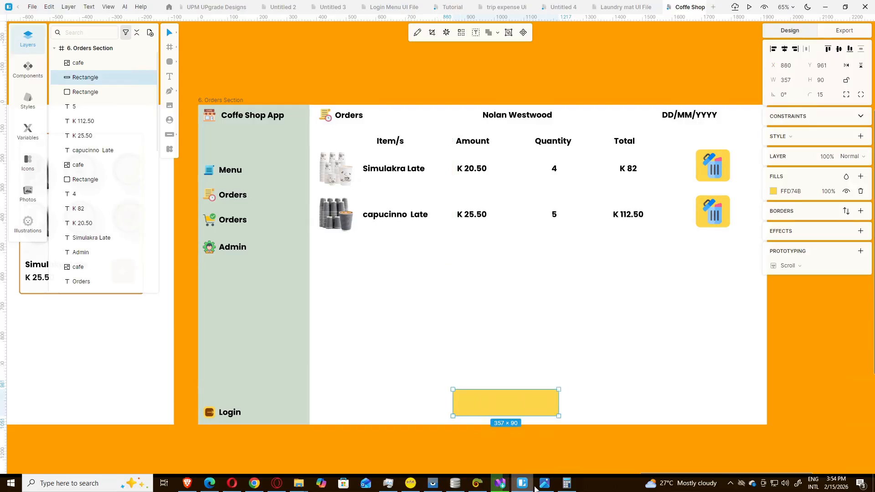
click(545, 483)
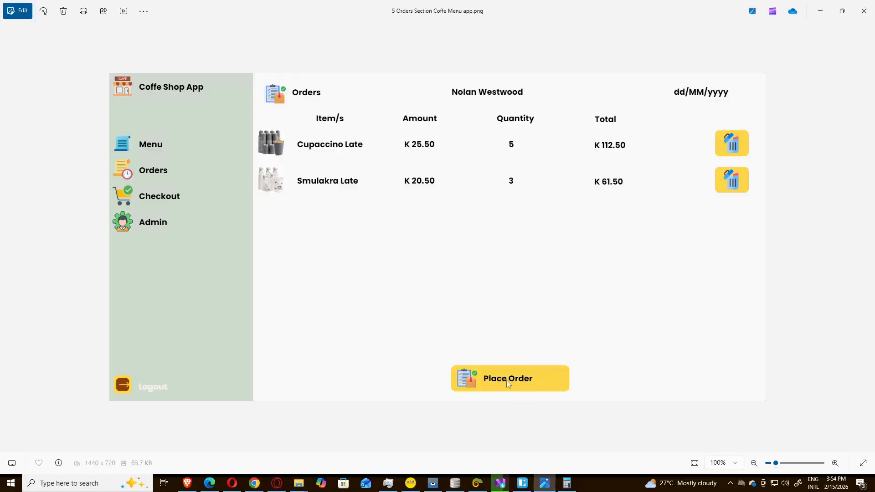
Step: Duplicate the Orders header icon and move the copy onto the yellow bottom bar
click(523, 483)
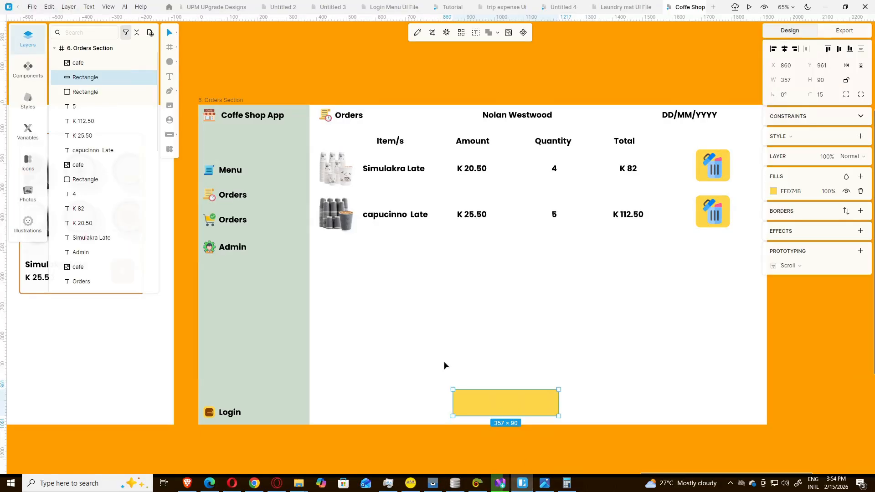
click(325, 118)
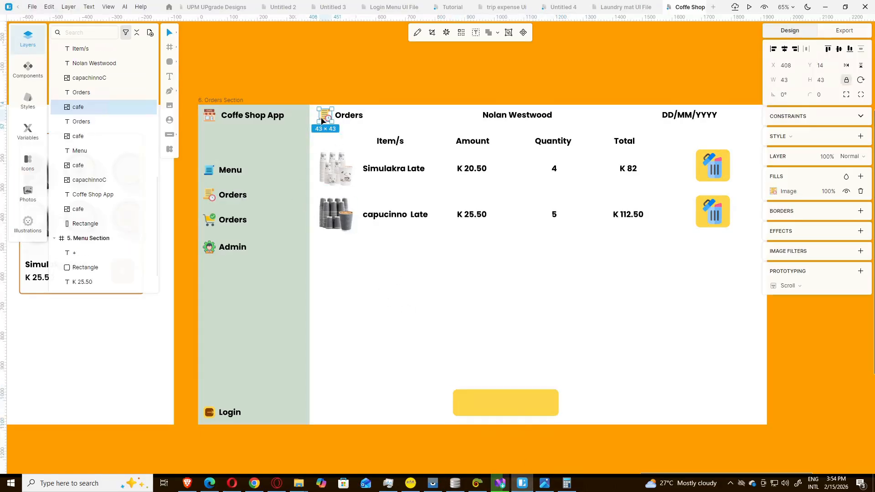
key(ctrl+d)
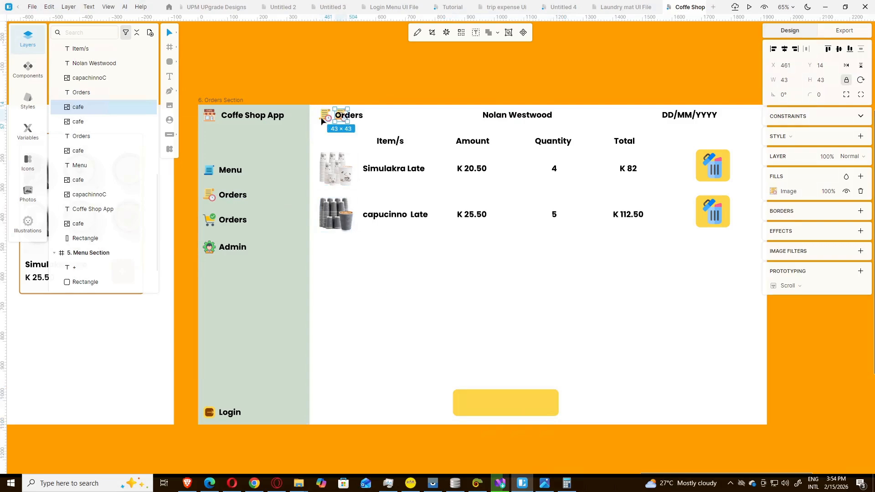
drag(342, 116, 471, 403)
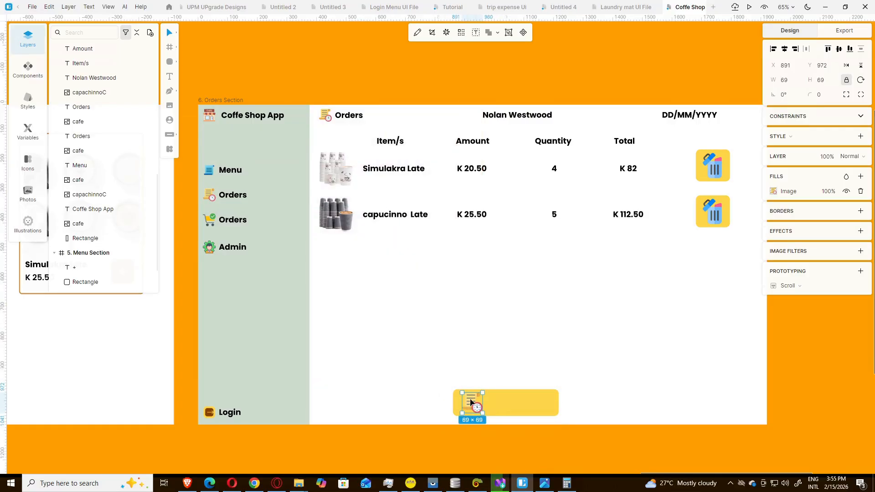
Step: Swap the 69×69 icon copy's image for the manifest clipboard picture
double_click(471, 403)
click(774, 219)
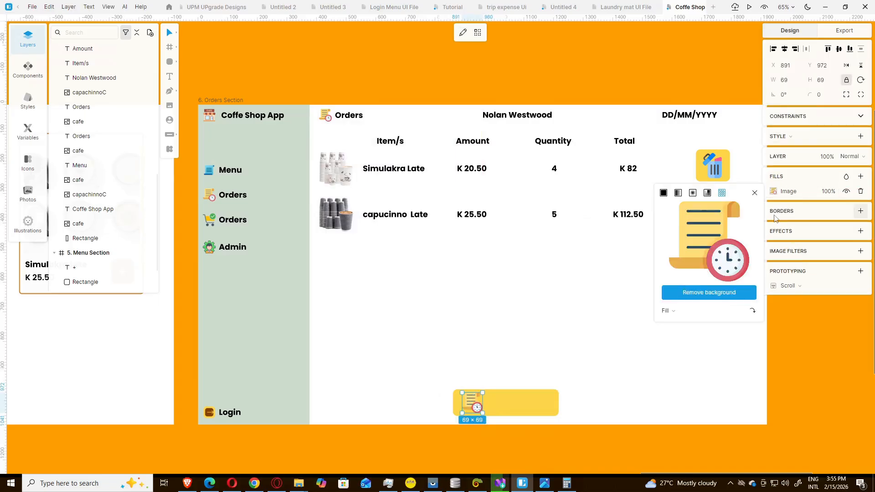
click(703, 244)
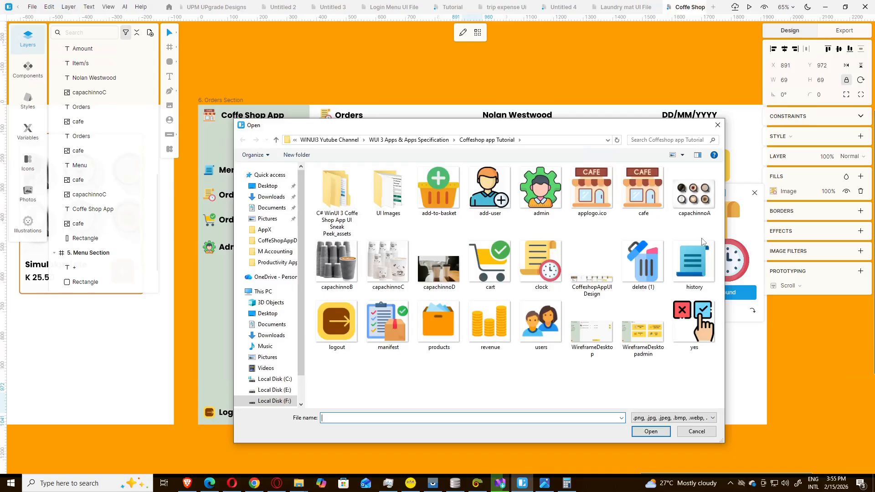
click(388, 325)
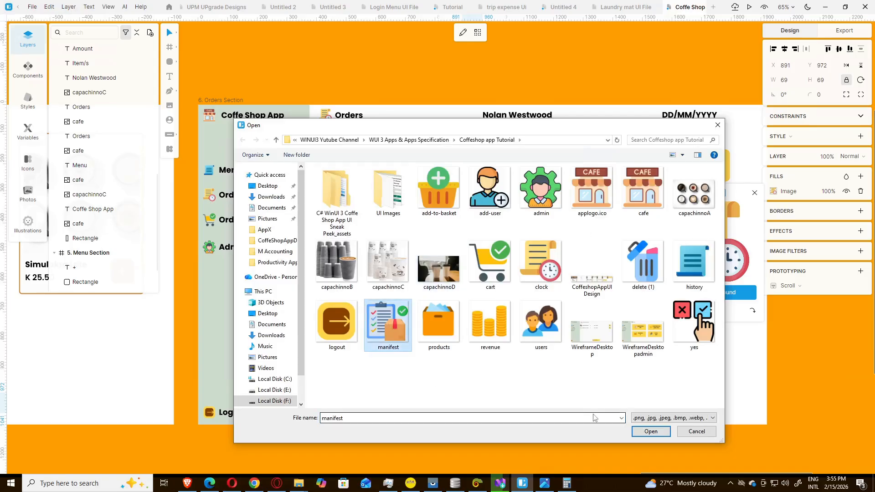
click(651, 432)
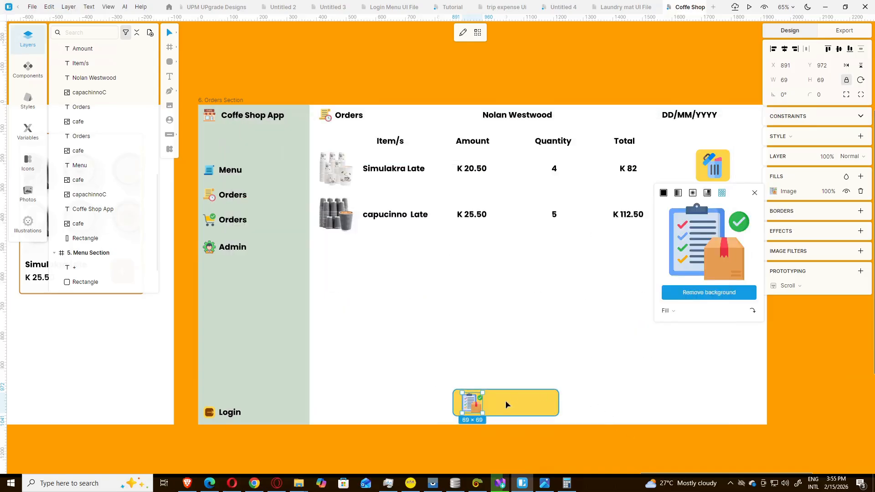
click(398, 219)
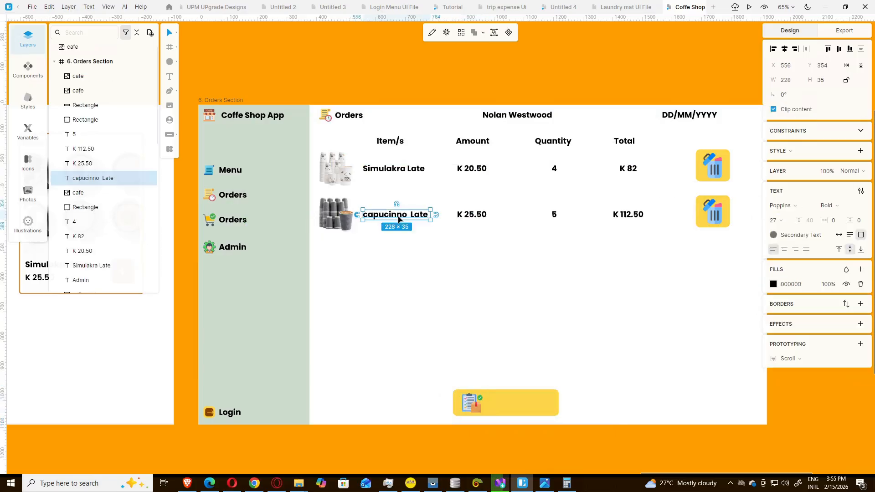
Step: Duplicate the capucinno Late text and position the copy on the yellow bar beside the icon
key(ctrl+d)
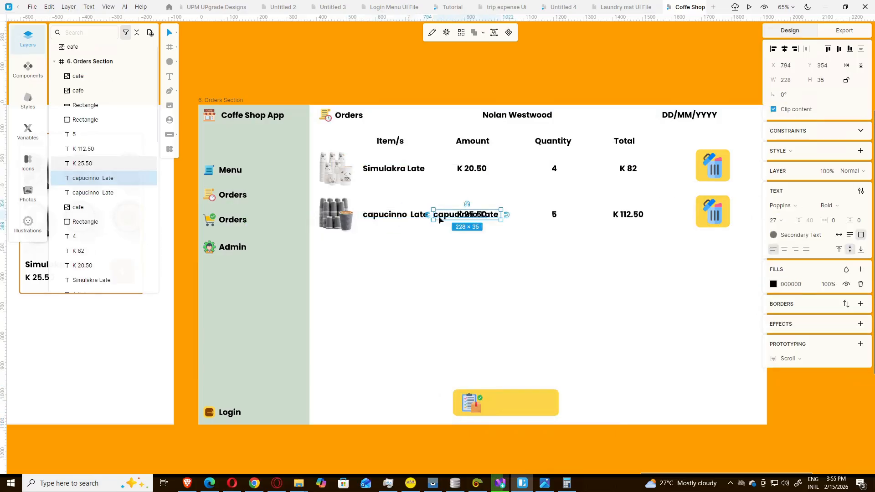
drag(446, 231, 497, 413)
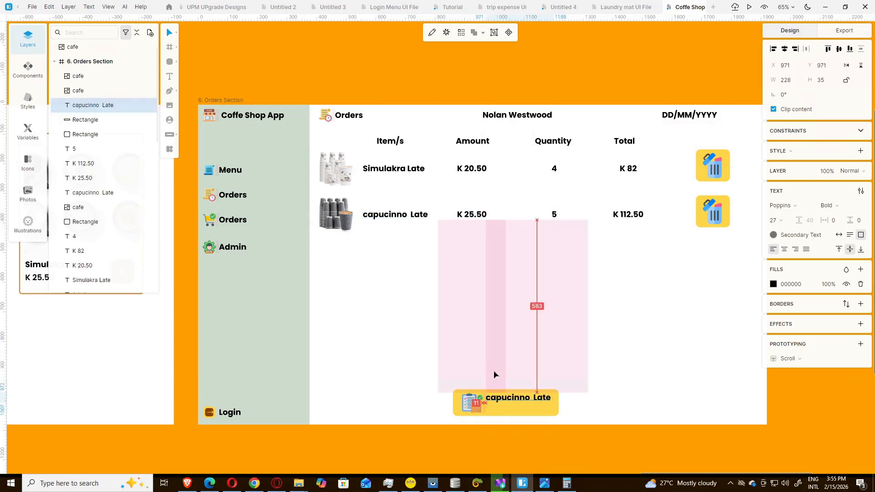
key(Down)
key(Down)
key(Down)
key(Down)
key(Down)
key(Down)
key(Down)
key(Down)
key(Down)
key(Down)
key(Down)
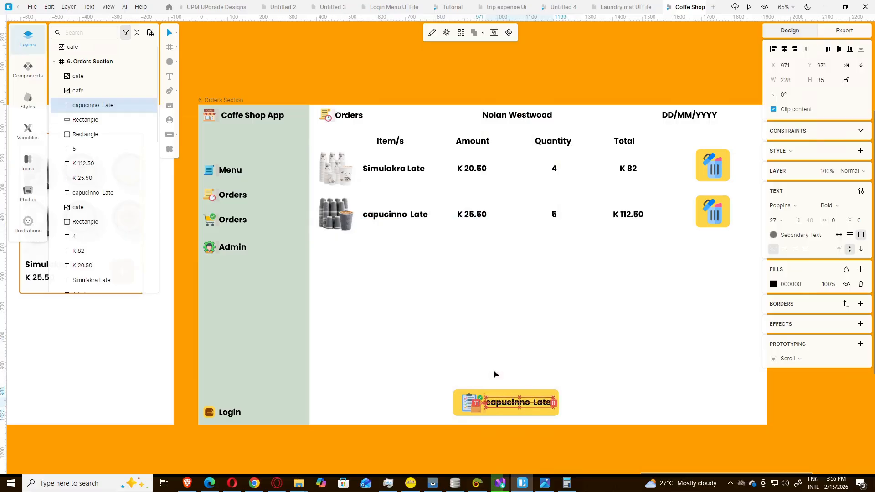
key(Down)
click(590, 375)
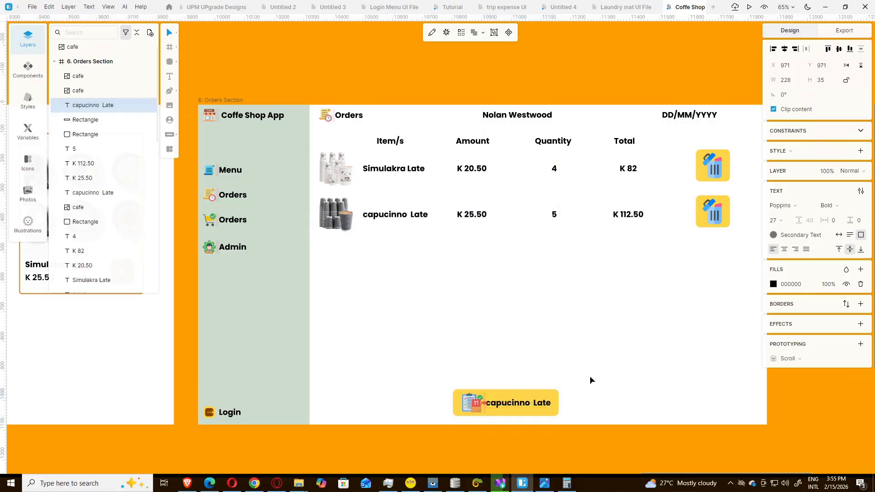
Step: Change the copied label's text to 'Place Order'
click(496, 403)
double_click(496, 404)
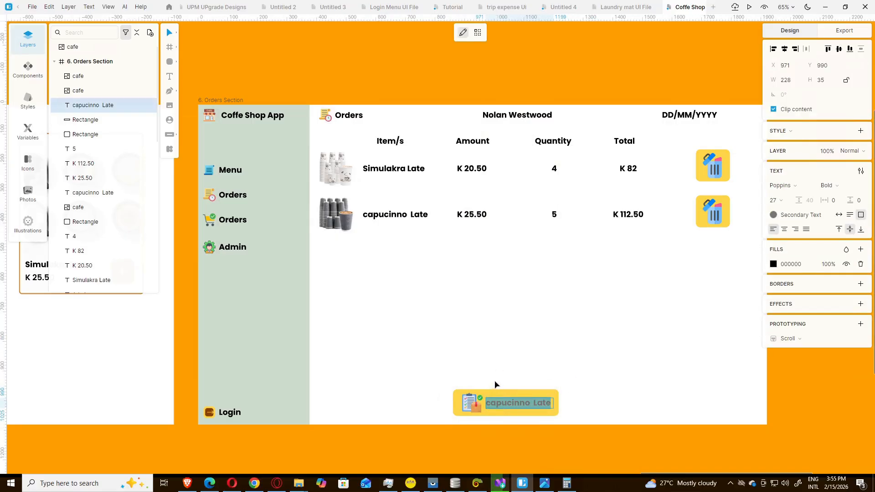
text(Place O)
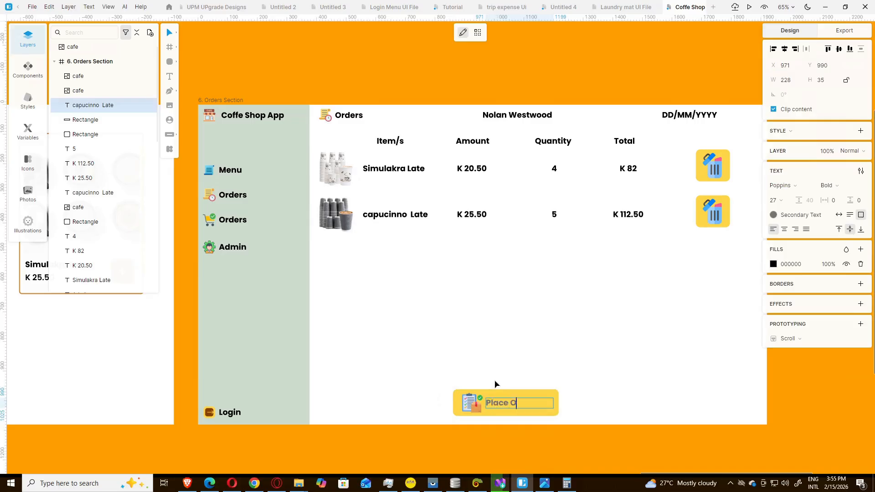
text(rder)
click(547, 485)
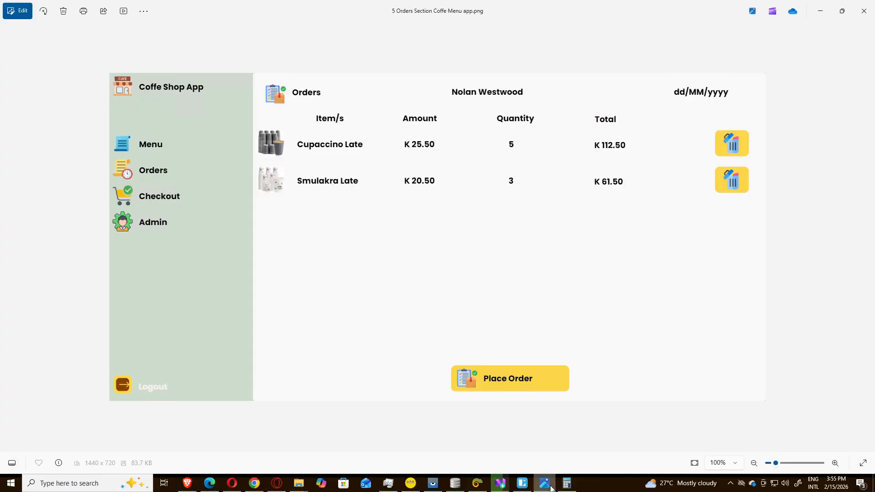
click(552, 487)
key(Escape)
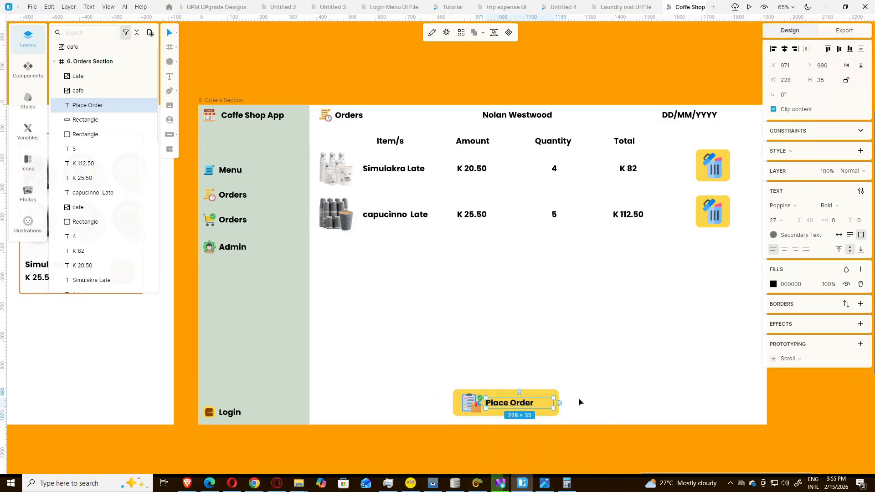
click(580, 436)
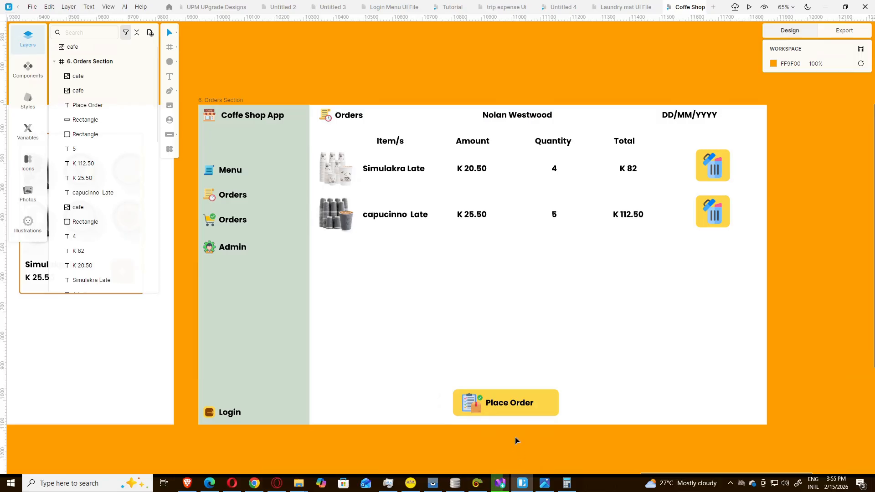
Step: In Photos, advance to the 6 Checkout Section Coffe Menu App.png reference image
click(545, 483)
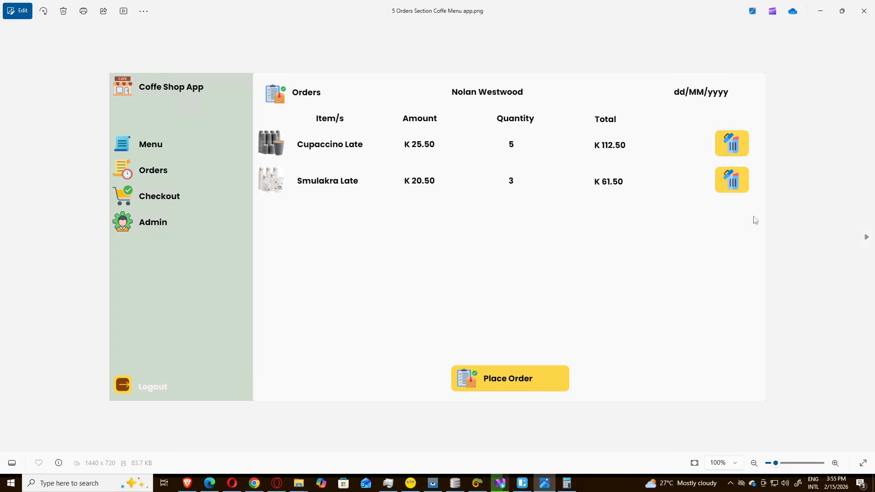
click(867, 239)
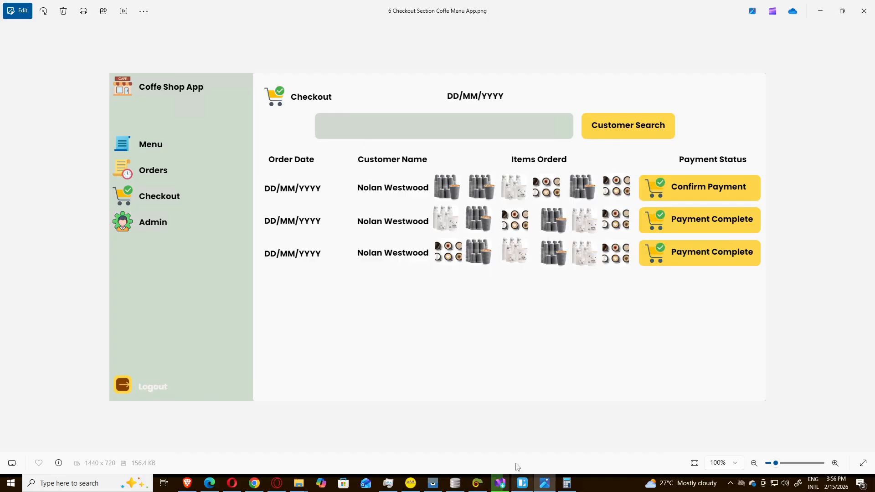
Step: Switch from the Photos checkout reference back to the Lunacy design
click(523, 483)
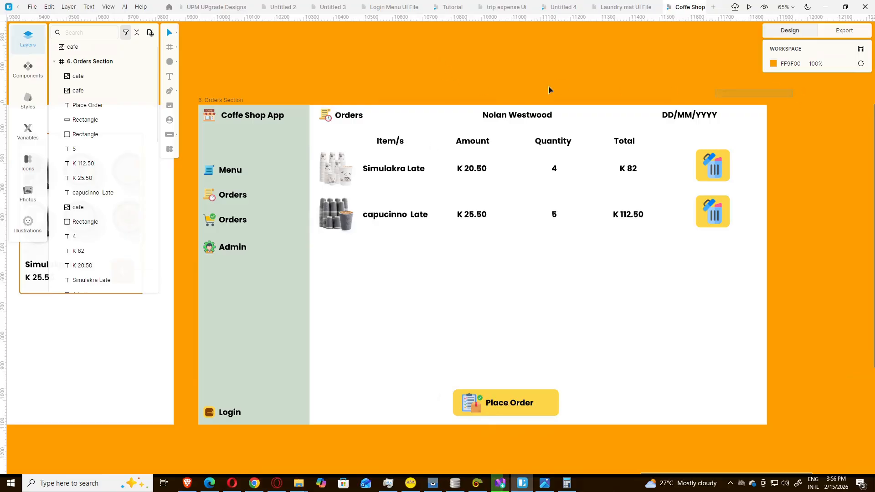
Step: Duplicate the Orders Section frame and nudge the copy to the right
drag(427, 78, 189, 443)
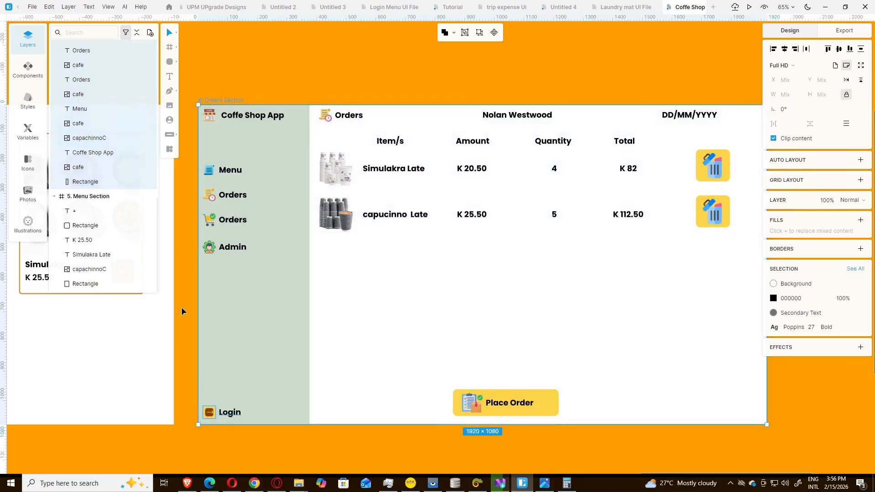
key(ctrl+d)
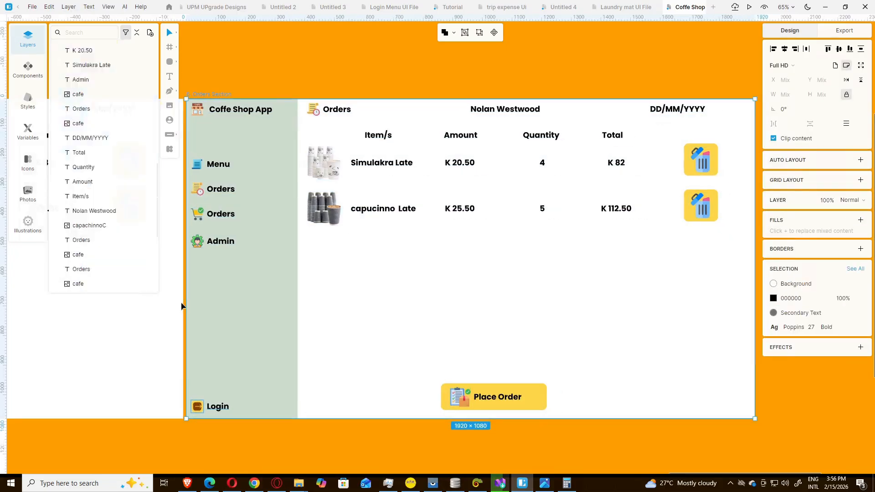
key(Right)
key(Right)
key(Right)
key(Right)
key(Right)
key(Right)
key(Right)
key(Right)
key(Right)
key(Right)
key(Right)
key(Right)
key(Right)
key(Right)
key(Right)
key(Right)
key(Right)
key(Right)
key(Right)
key(Right)
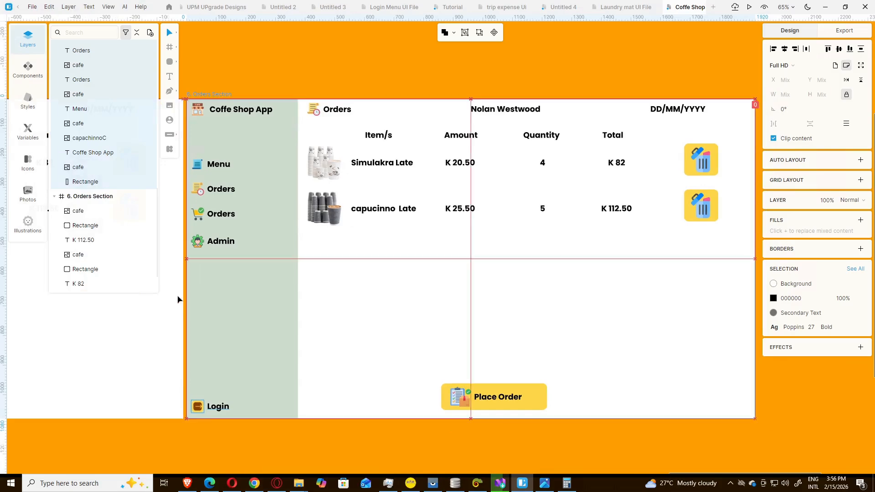
key(Right)
key(Right)
key(Right)
key(Right)
key(Right)
key(Right)
key(Right)
key(Right)
key(Right)
key(Right)
key(Right)
key(Right)
key(Right)
key(Right)
key(Right)
key(Right)
key(Right)
key(Right)
key(Right)
key(Right)
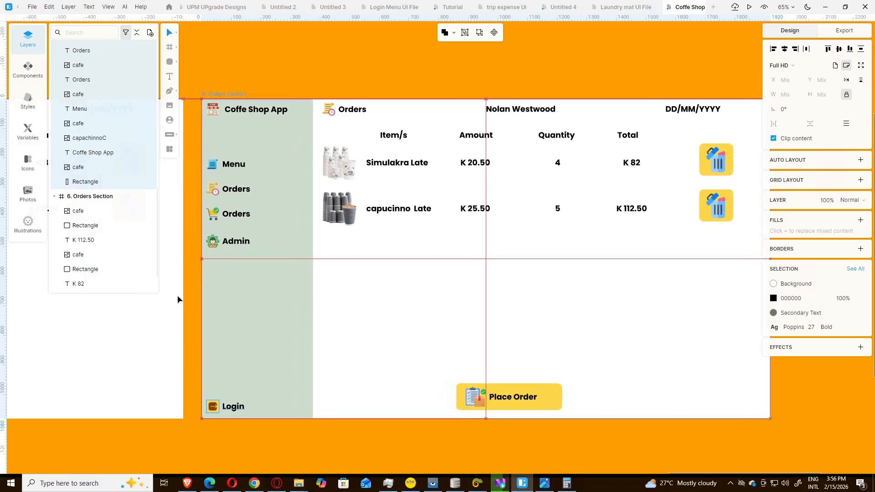
click(303, 67)
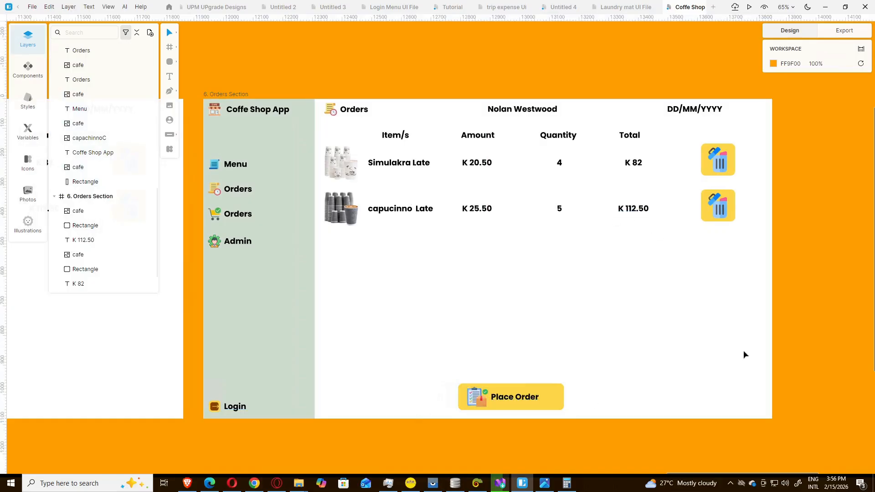
Step: Delete the copy's capucinno Late row and trash icon, then view the checkout reference
mouse_move(570, 489)
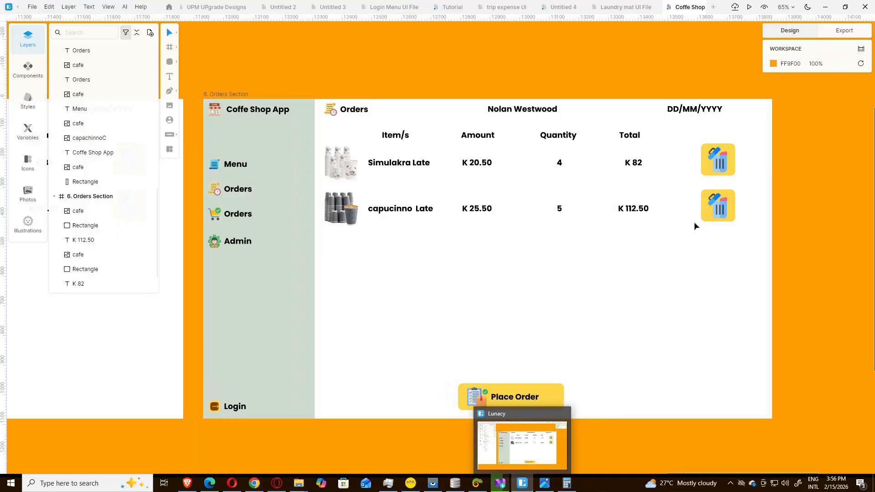
drag(744, 269, 332, 197)
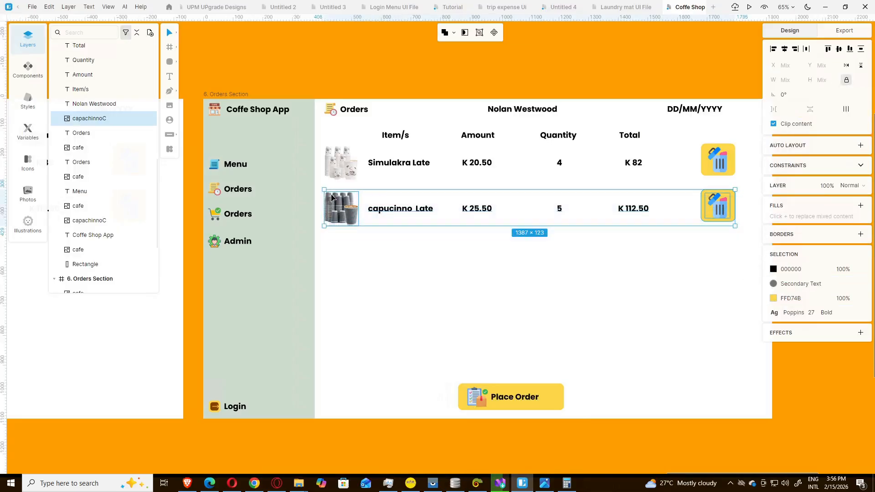
key(Delete)
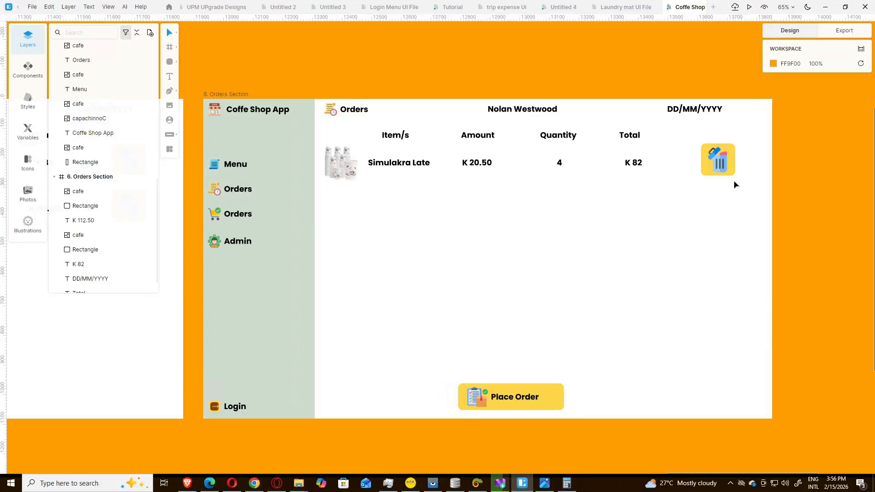
drag(717, 181, 689, 141)
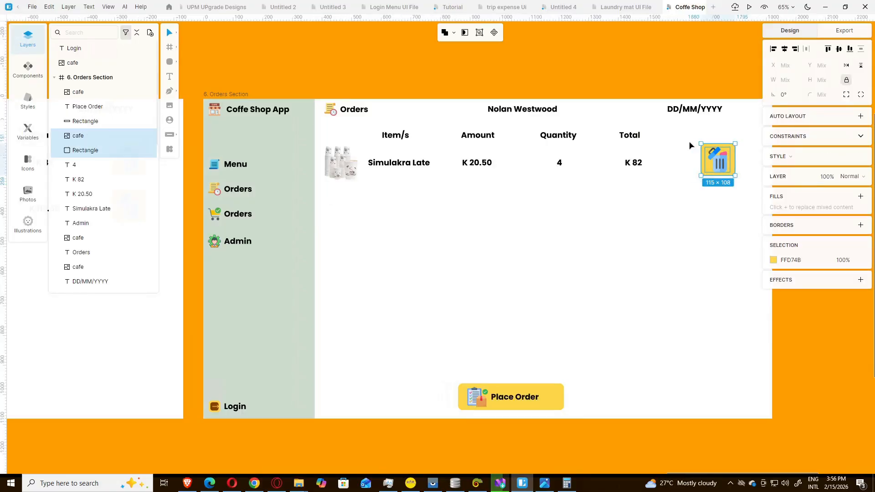
key(Delete)
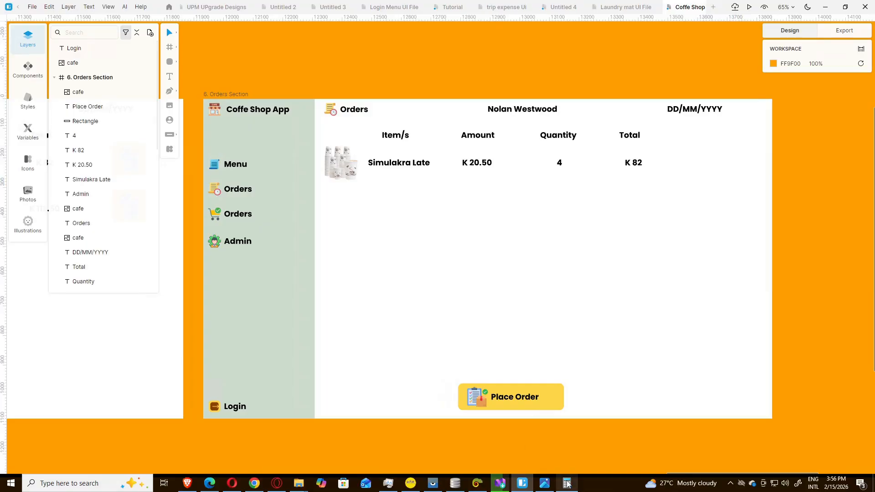
click(545, 483)
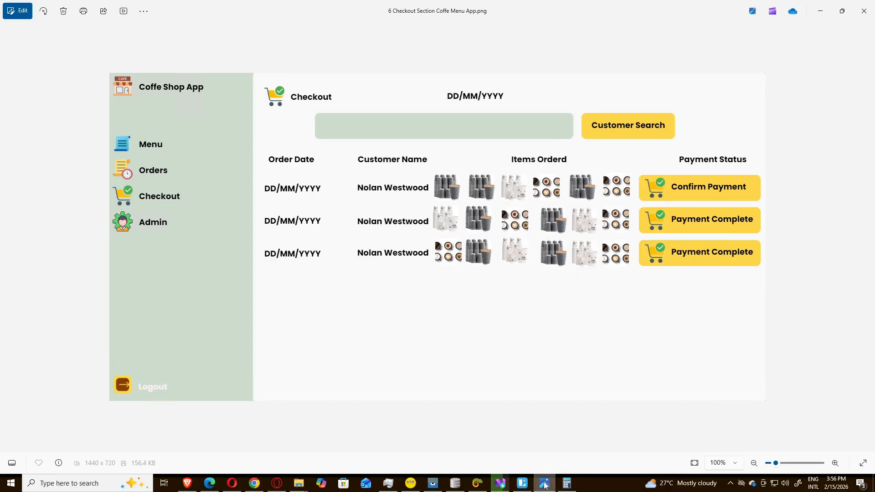
Step: Rename the Item/s header to 'Order Date'
click(545, 483)
double_click(389, 138)
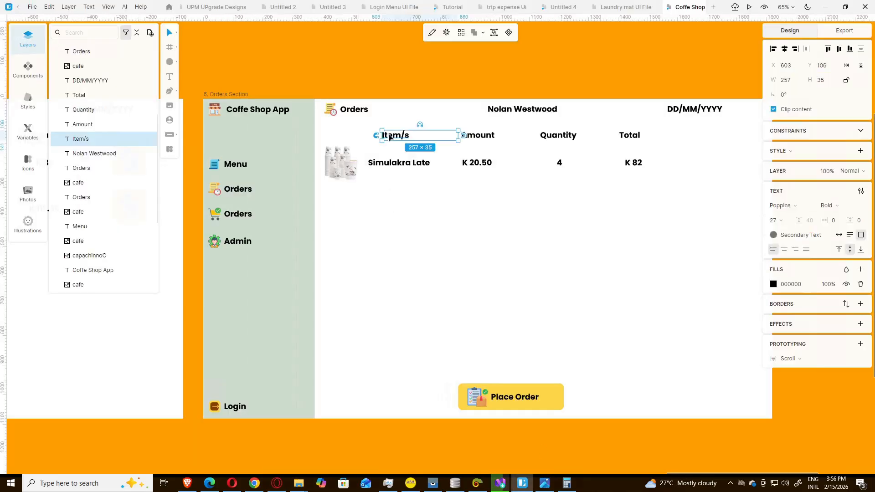
text(Pr)
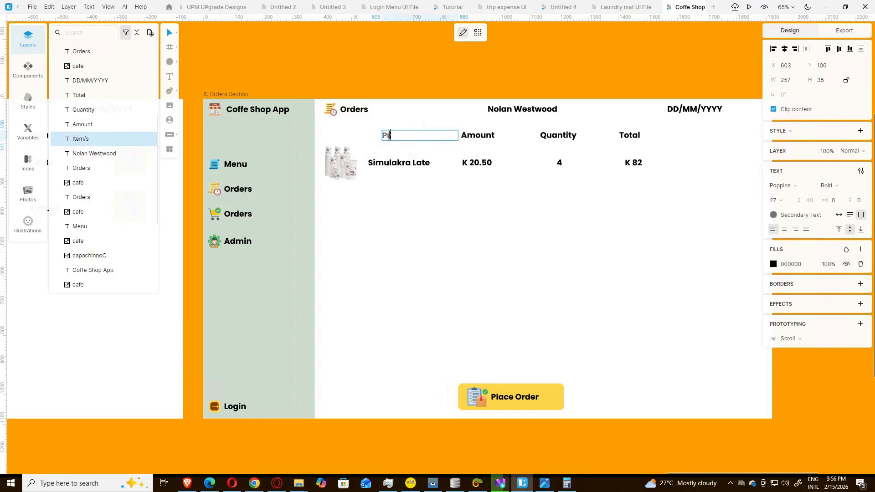
text(der Date)
key(Home)
key(Right)
key(BackSpace)
text(O)
key(Escape)
Step: Rename the Amount and Quantity headers to 'Customer Name' and 'Items Ordered'
click(549, 487)
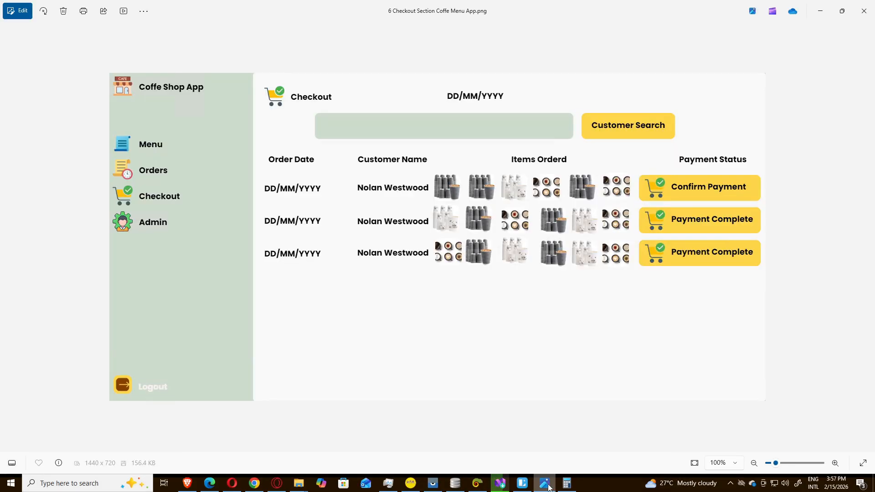
click(549, 487)
double_click(483, 137)
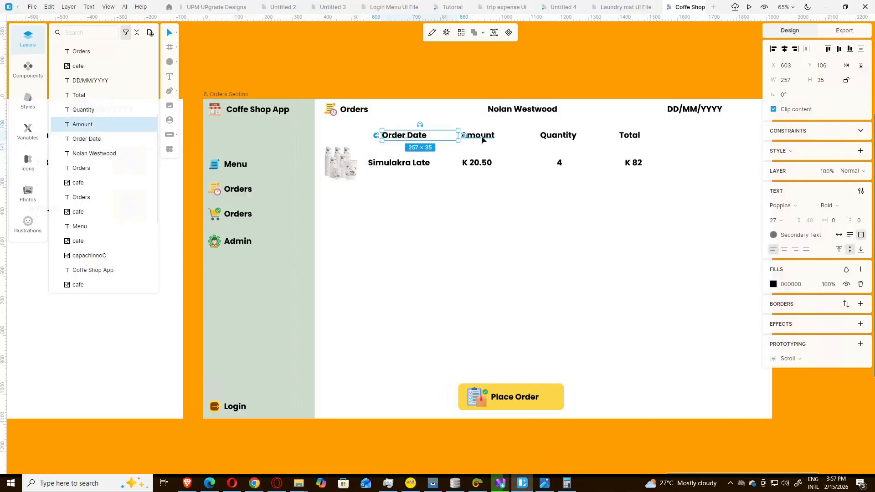
text(Cu)
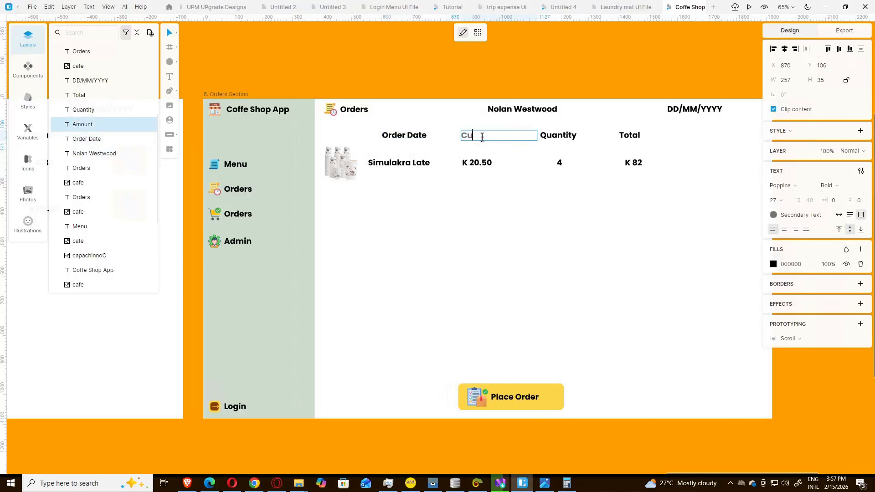
text(stomer Name)
key(Escape)
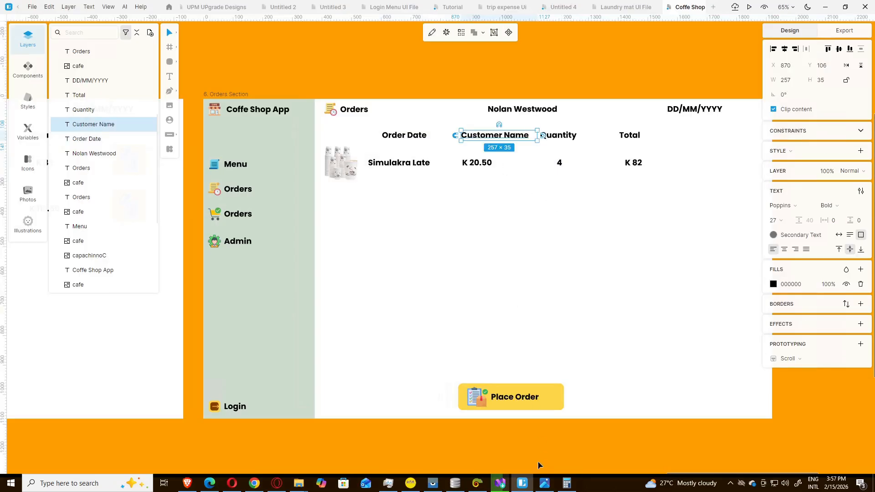
click(552, 484)
click(552, 487)
double_click(572, 136)
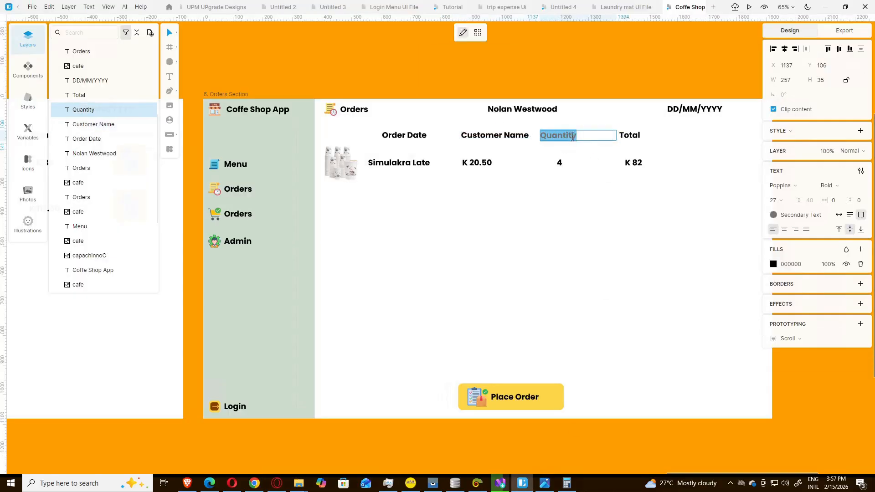
text(Items O)
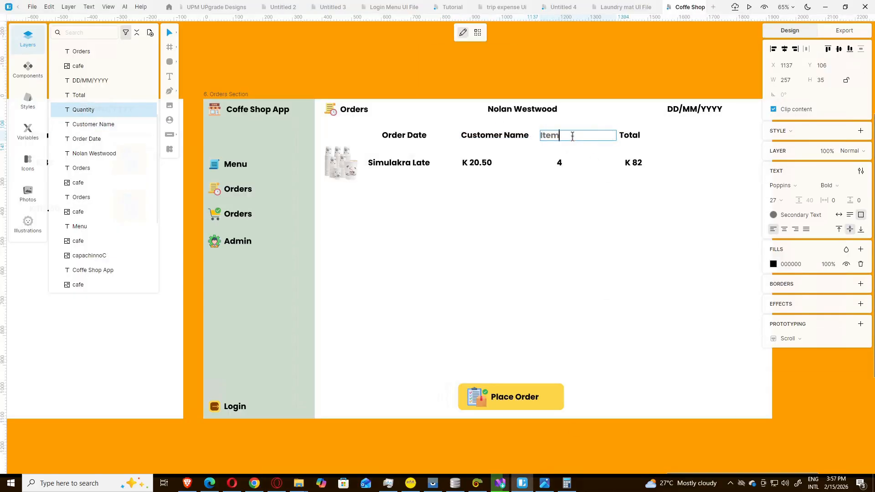
text(rdered)
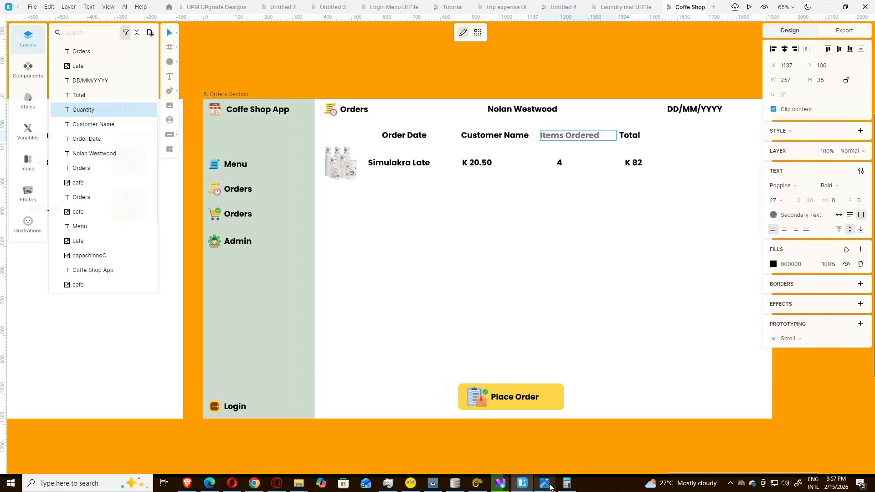
Step: Rename the Total header to 'Payment Status' and select the header labels with the order row
click(550, 485)
click(549, 485)
double_click(629, 136)
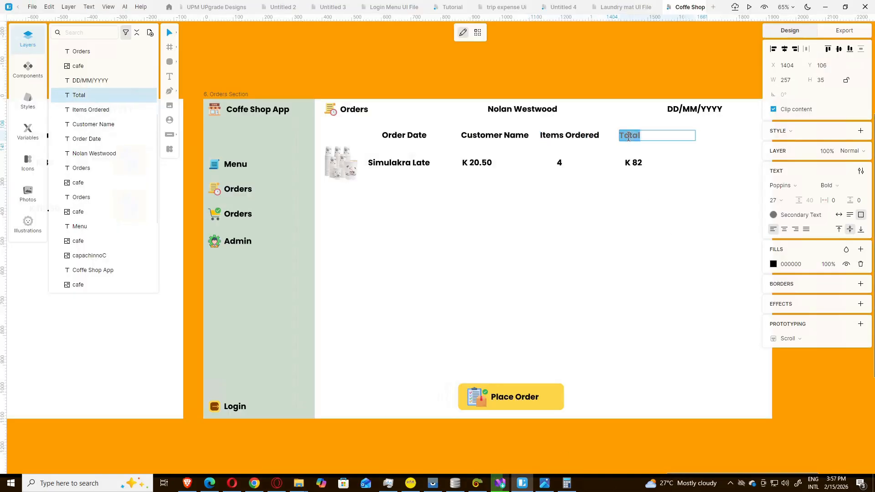
text(Payment Statis)
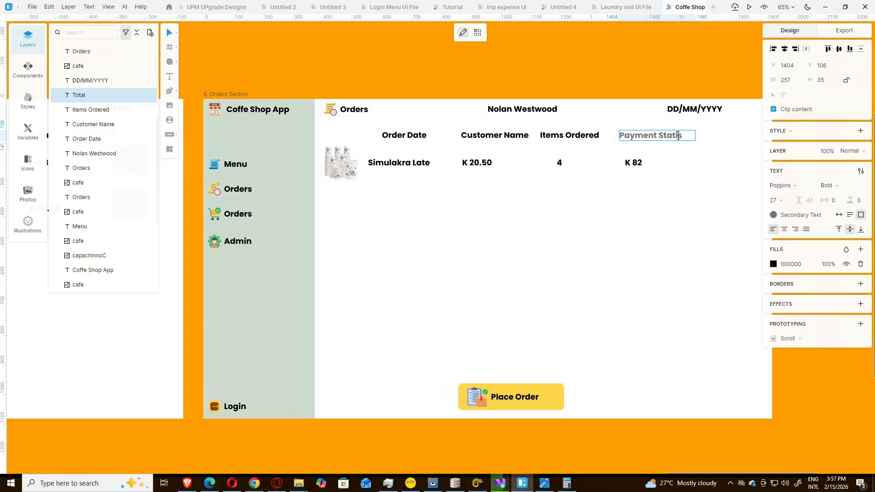
key(BackSpace)
text(u)
key(Escape)
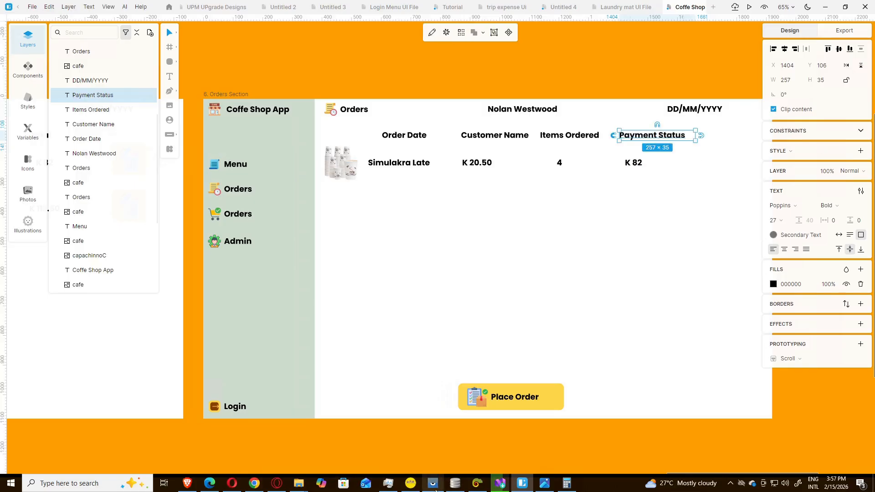
click(567, 485)
click(567, 485)
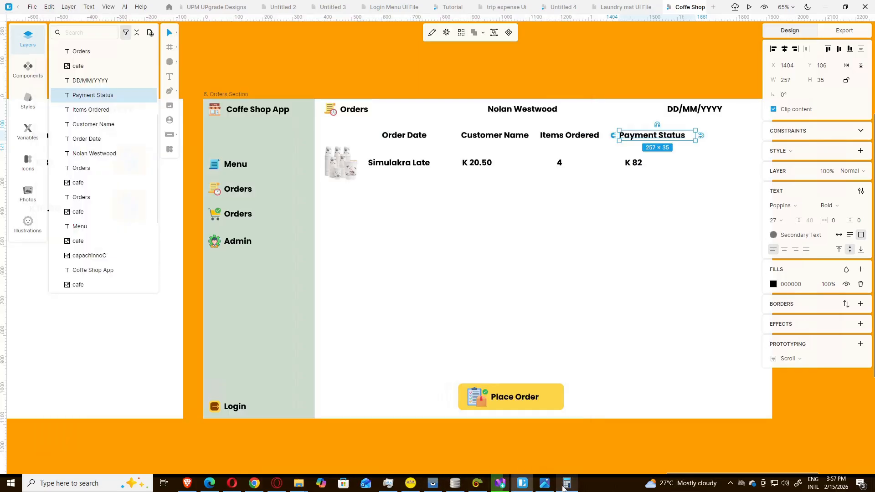
click(545, 486)
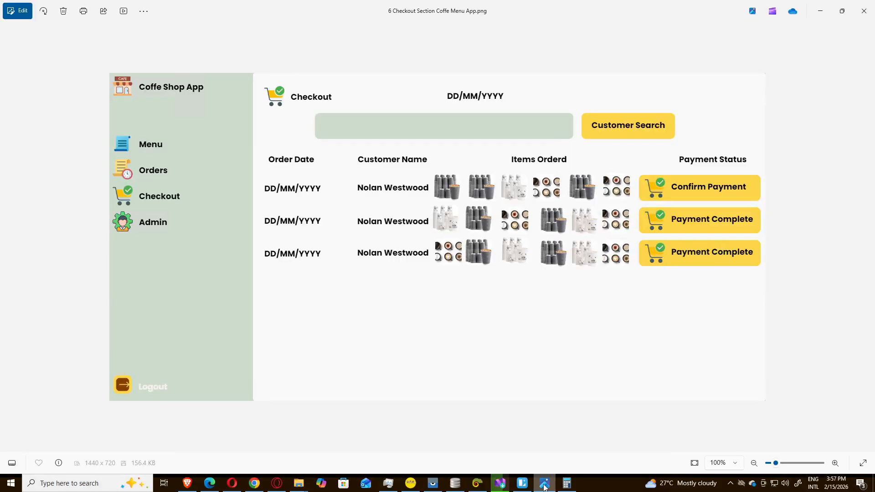
click(545, 486)
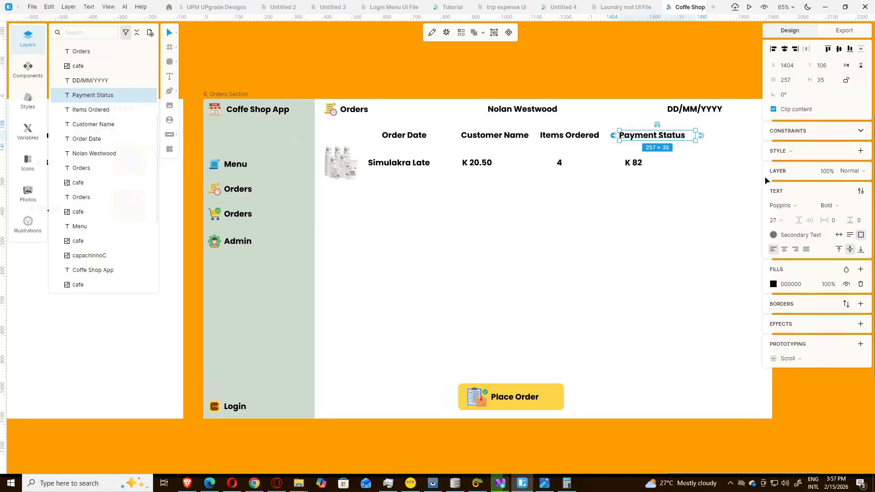
drag(732, 210, 319, 132)
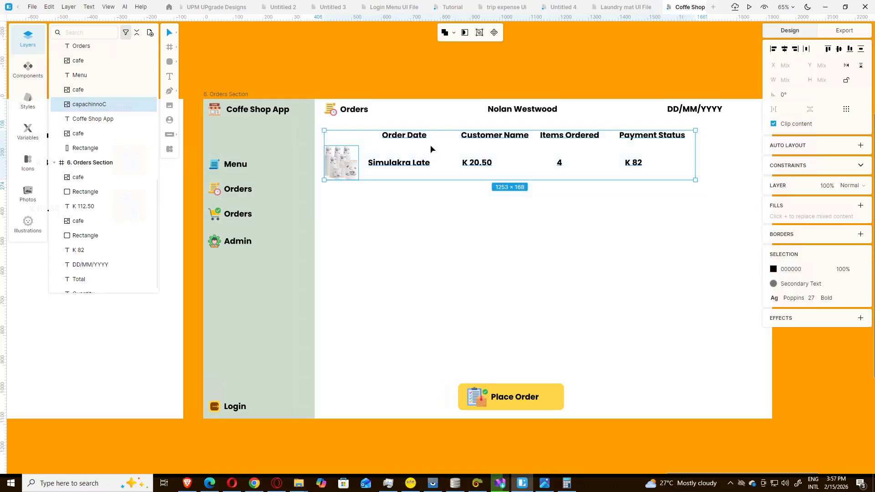
Step: Move the headers and order row down, and delete the customer-name text from the header
drag(416, 137, 414, 181)
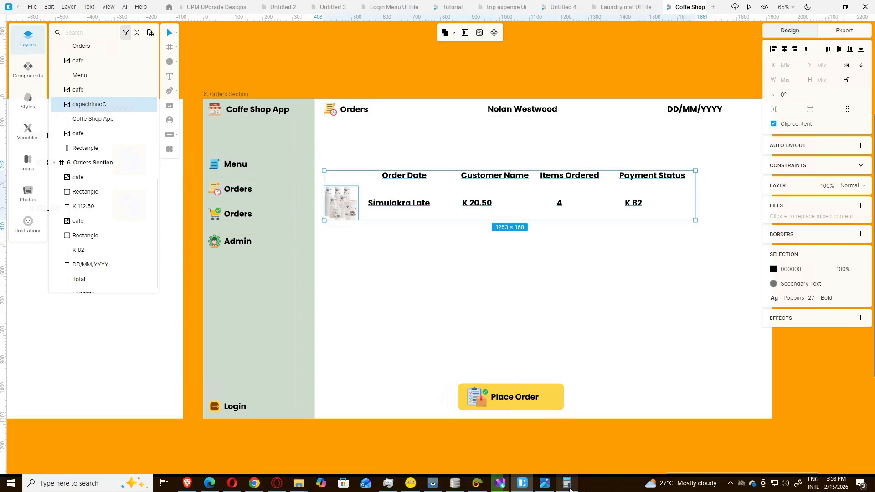
click(547, 484)
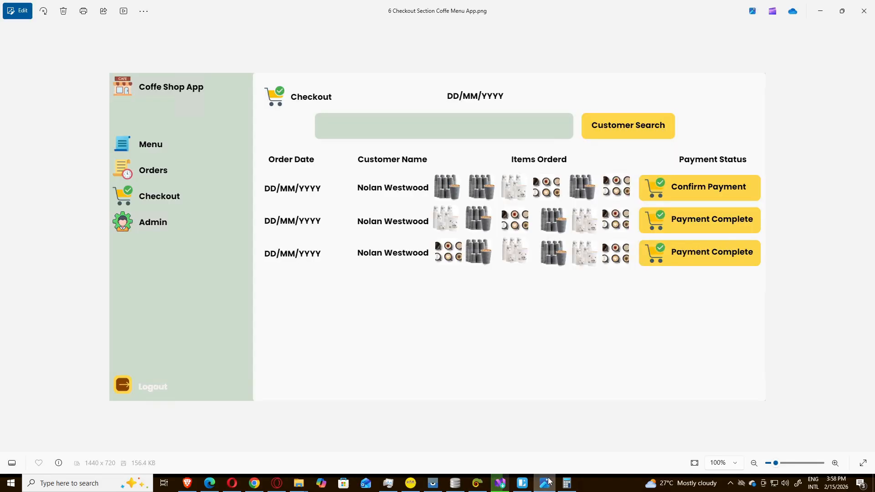
click(547, 483)
click(538, 109)
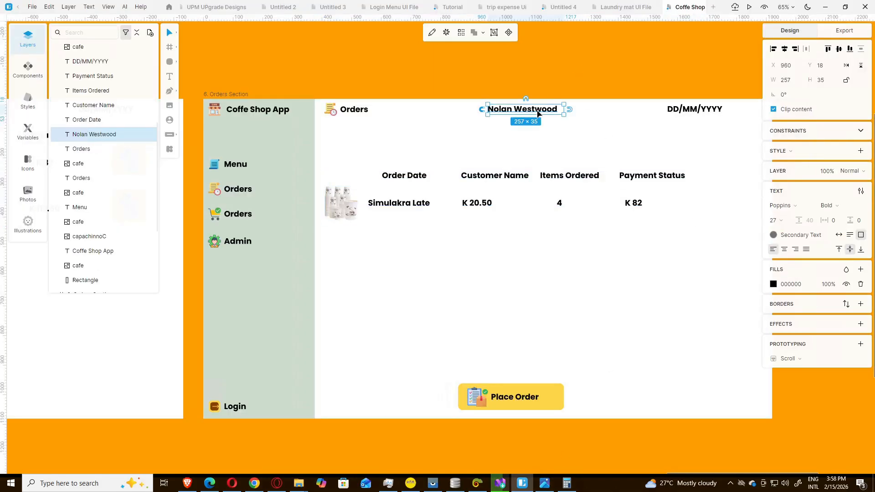
key(Delete)
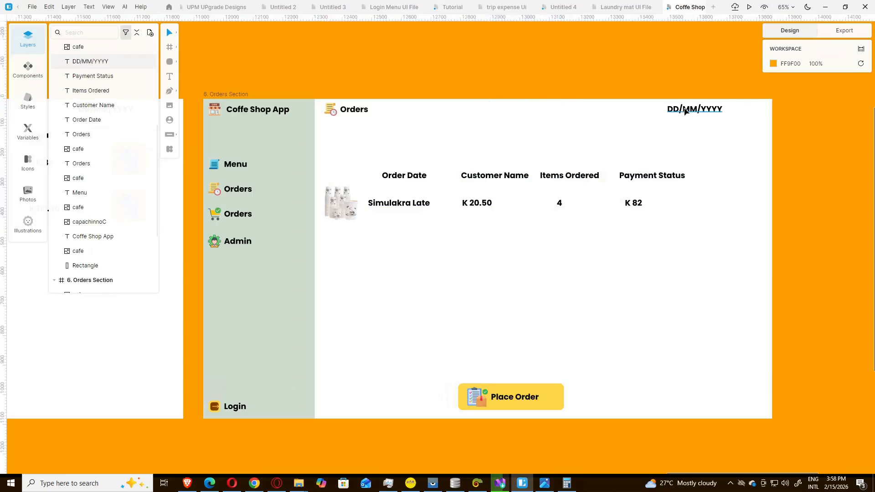
Step: Shift the DD/MM/YYYY date left toward the header's centre
drag(706, 111, 484, 114)
click(567, 483)
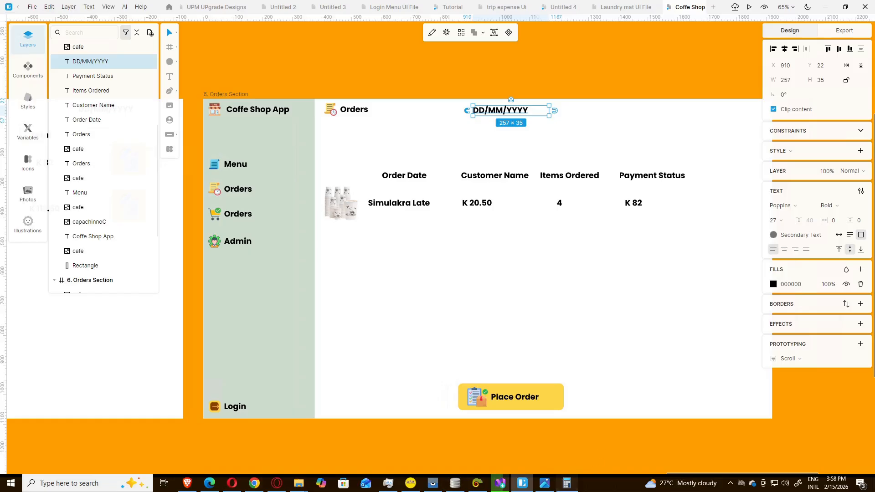
click(566, 483)
click(545, 483)
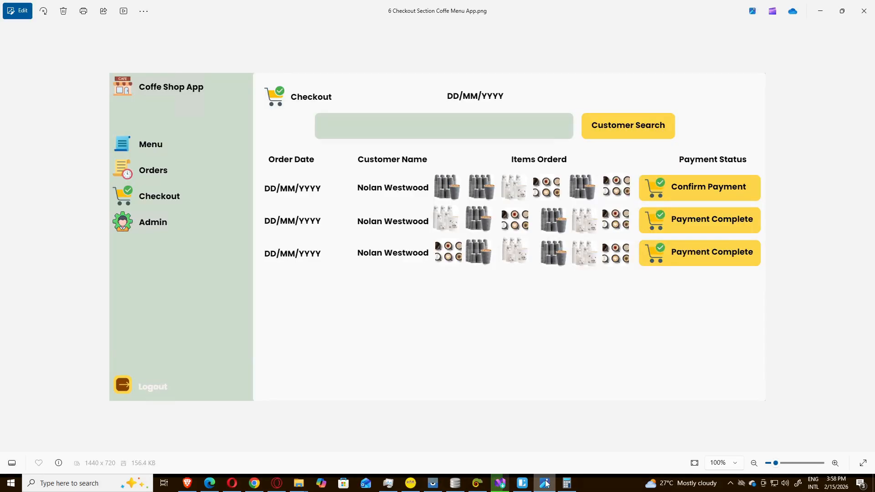
click(545, 483)
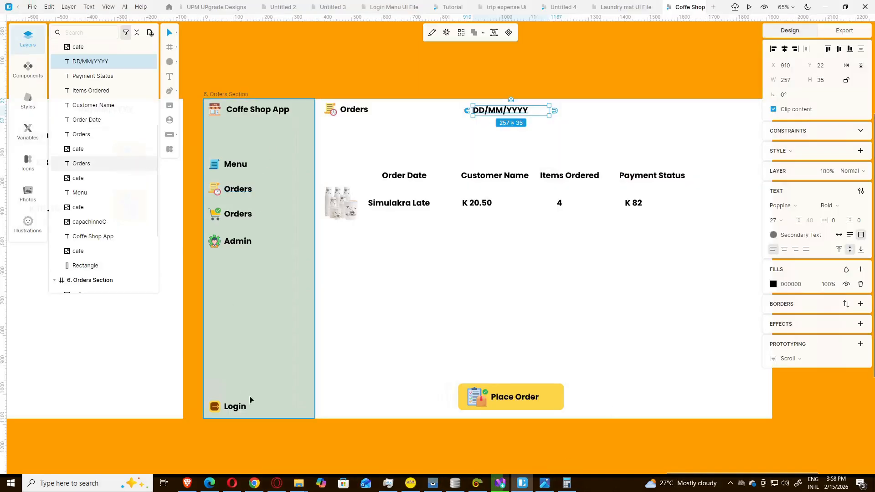
click(272, 324)
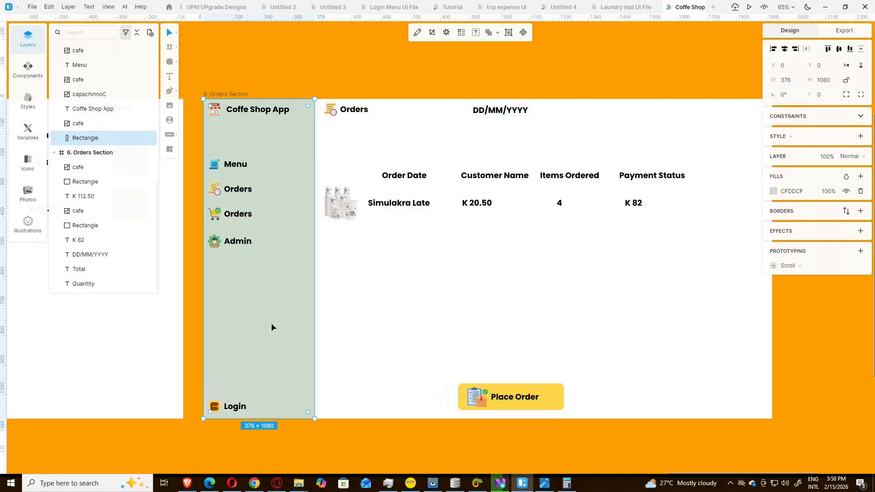
key(ctrl+d)
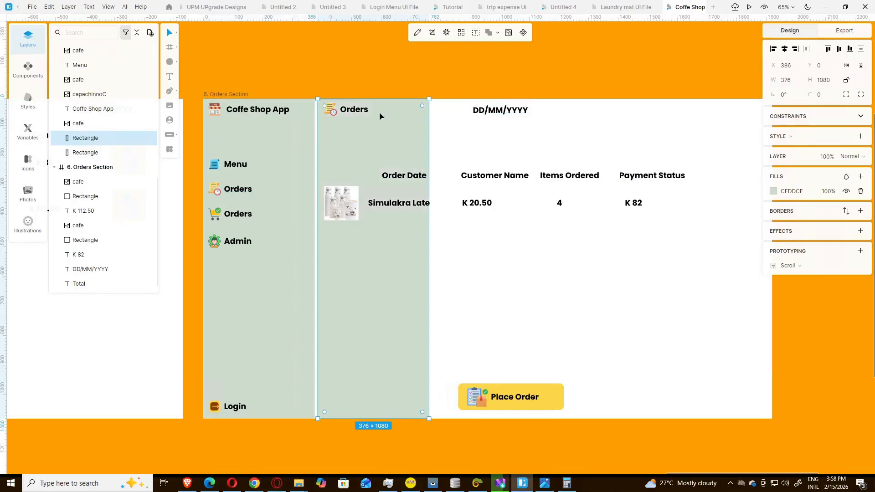
drag(379, 98, 415, 348)
key(Delete)
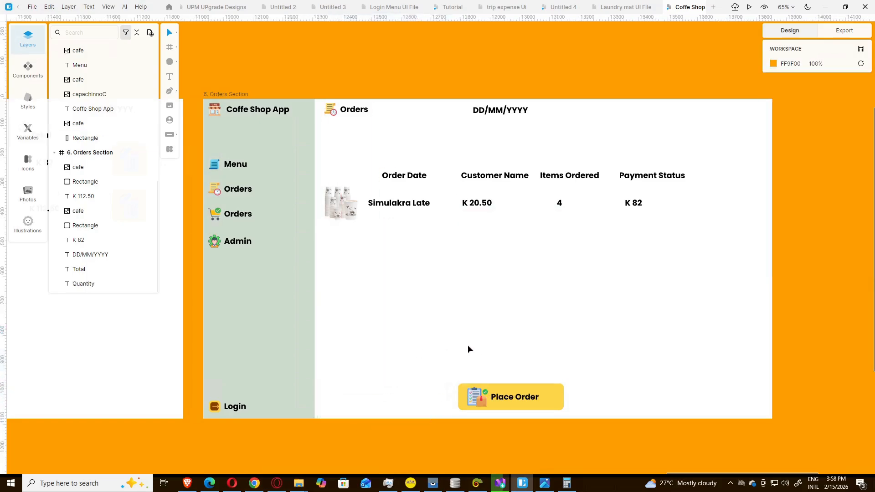
click(551, 397)
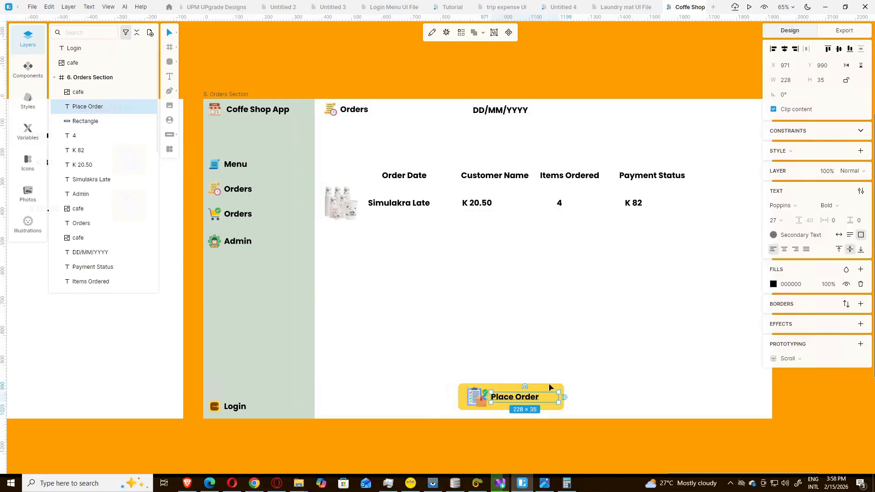
click(549, 386)
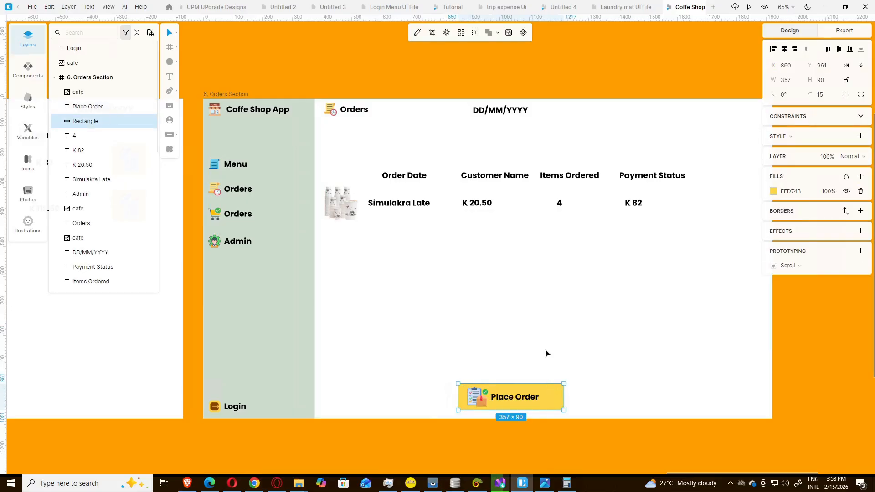
Step: Duplicate the yellow button rectangle into a 908×76 bar below the Orders header
key(ctrl+d)
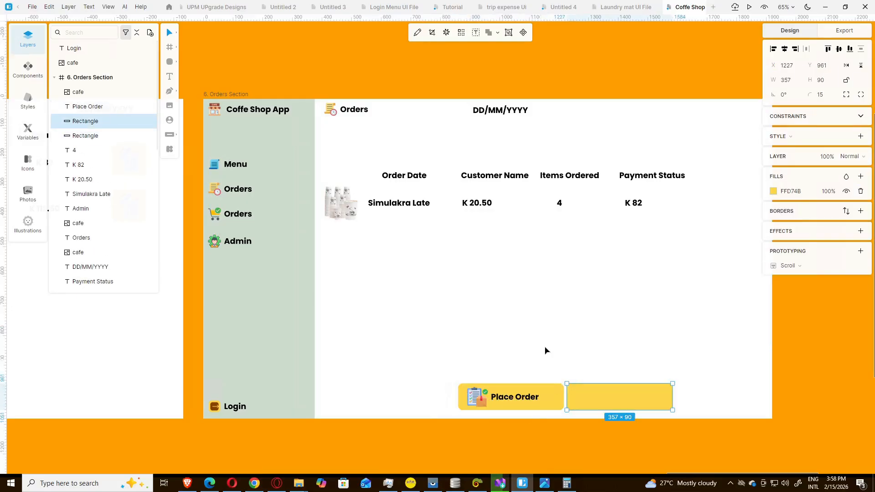
drag(601, 403, 416, 140)
drag(358, 141, 347, 141)
drag(514, 142, 617, 142)
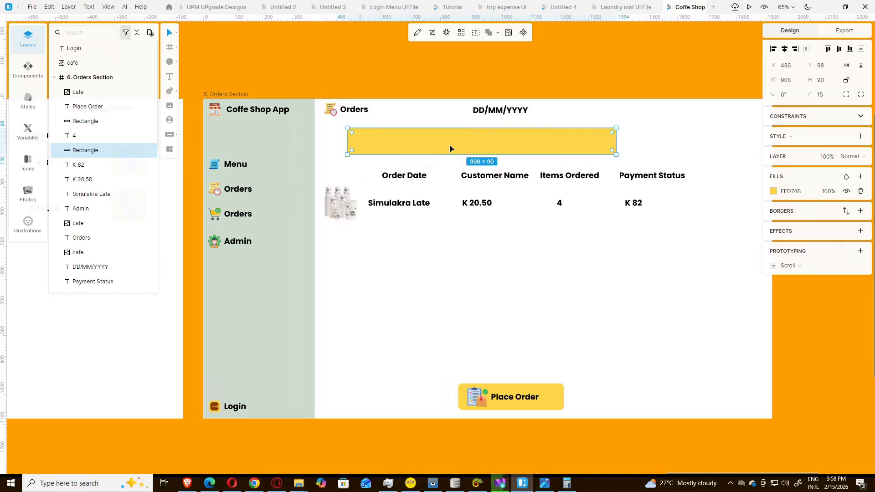
key(Right)
key(Right)
key(Right)
key(Right)
key(Right)
key(Right)
key(Right)
key(Right)
key(Right)
key(Right)
key(Right)
key(Right)
key(Right)
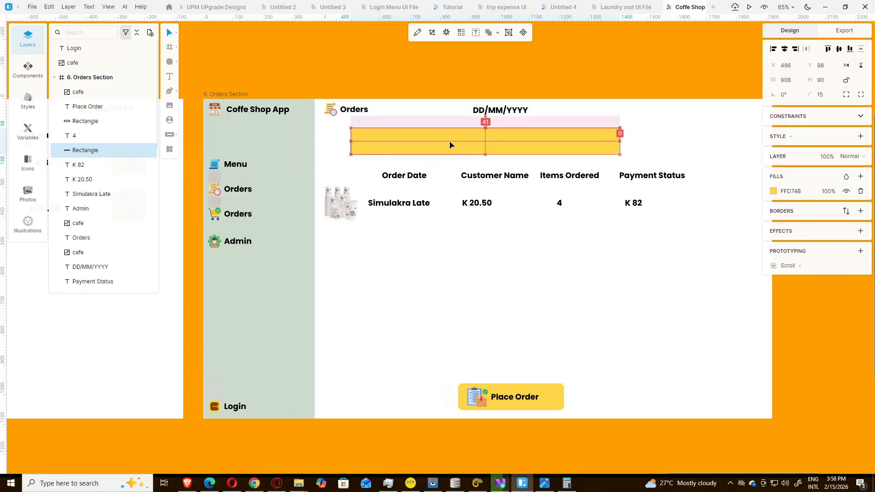
key(Right)
key(Right)
key(Right)
key(Right)
key(Right)
key(Right)
key(Right)
key(Right)
key(Right)
key(Right)
key(Right)
key(Right)
key(Right)
key(Right)
key(Right)
key(Right)
key(Right)
key(Right)
key(Right)
key(Right)
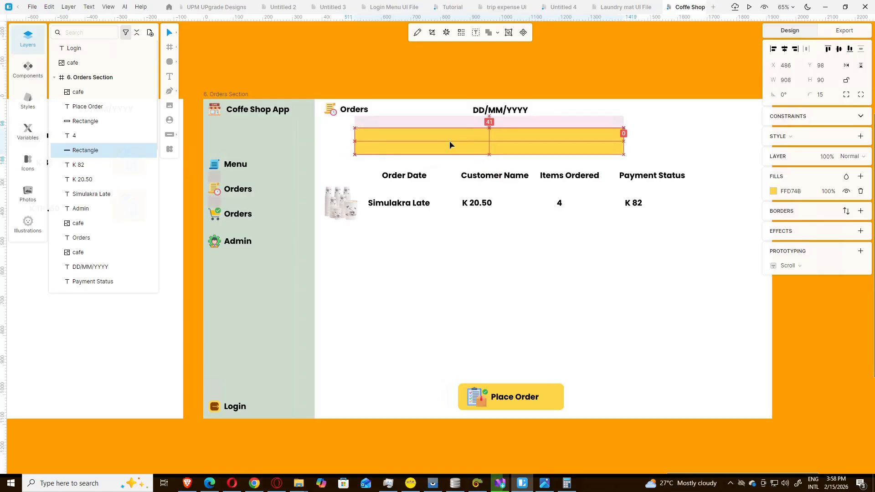
key(Right)
key(Right)
click(540, 218)
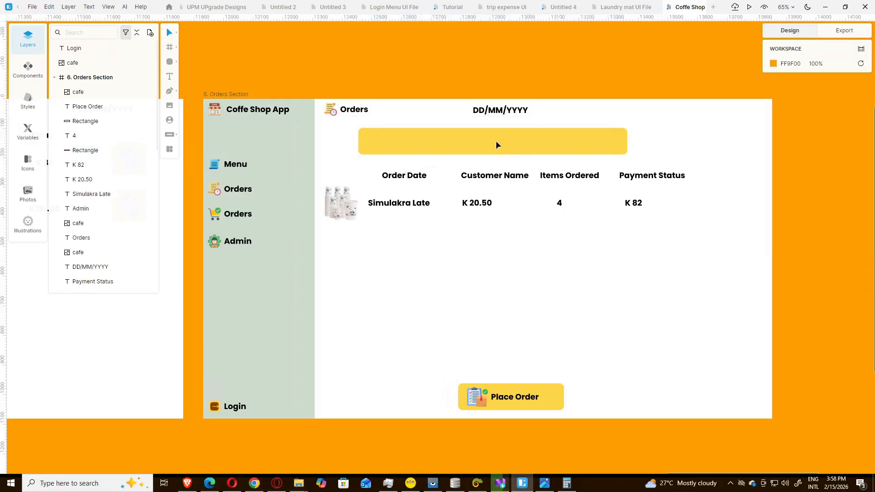
click(496, 144)
drag(497, 155, 497, 149)
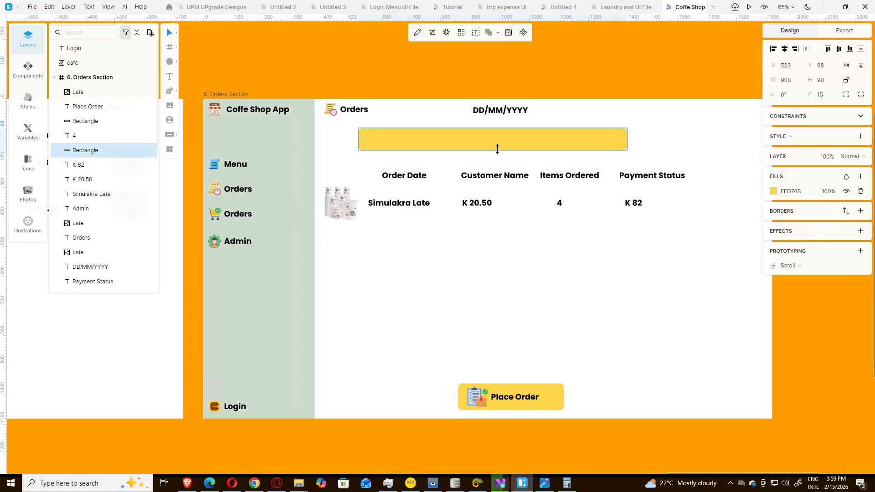
click(592, 252)
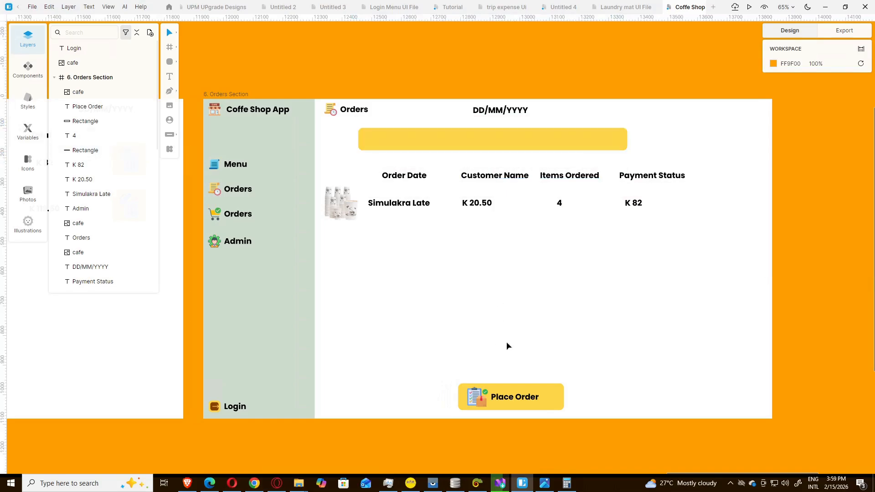
Step: Duplicate the wide bar and narrow the copy to a 243×76 block beside it
click(509, 140)
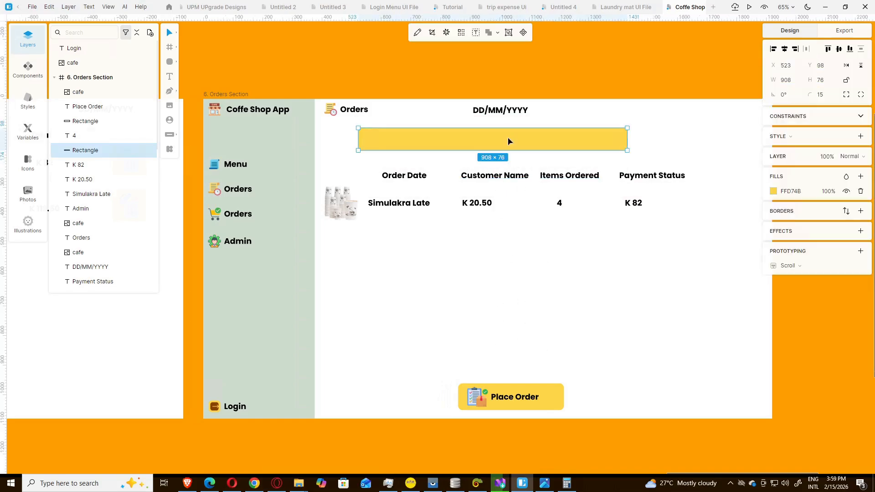
key(ctrl+d)
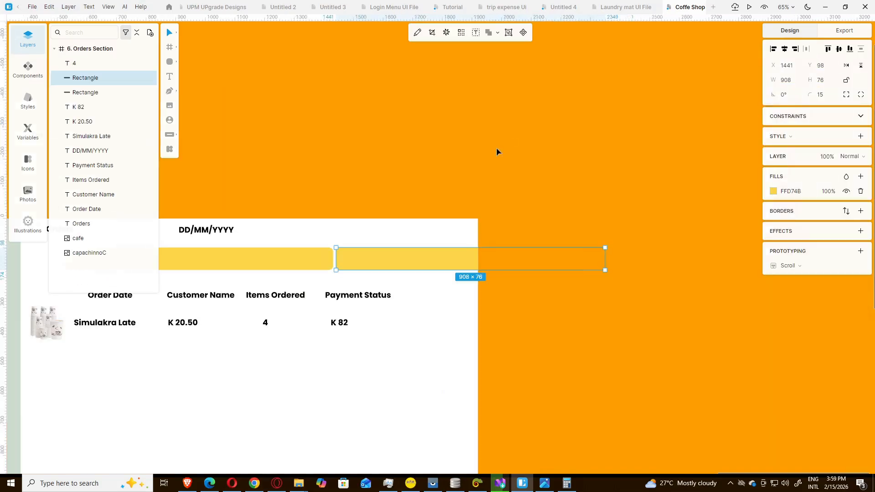
drag(606, 260, 407, 260)
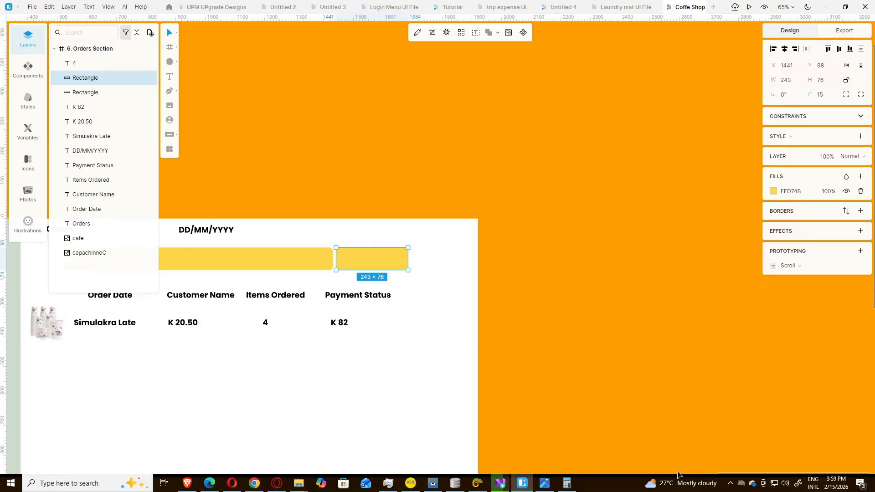
drag(722, 475, 691, 471)
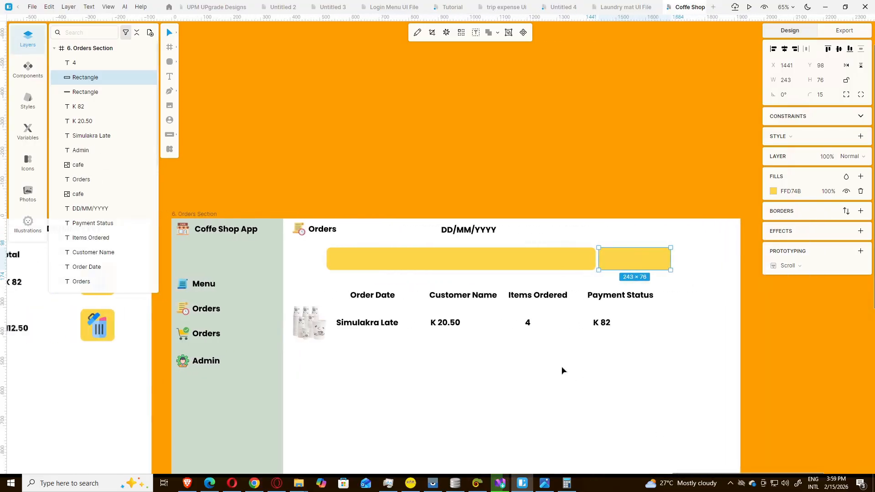
scroll(561, 365, down, 3)
scroll(559, 363, up, 1)
click(597, 305)
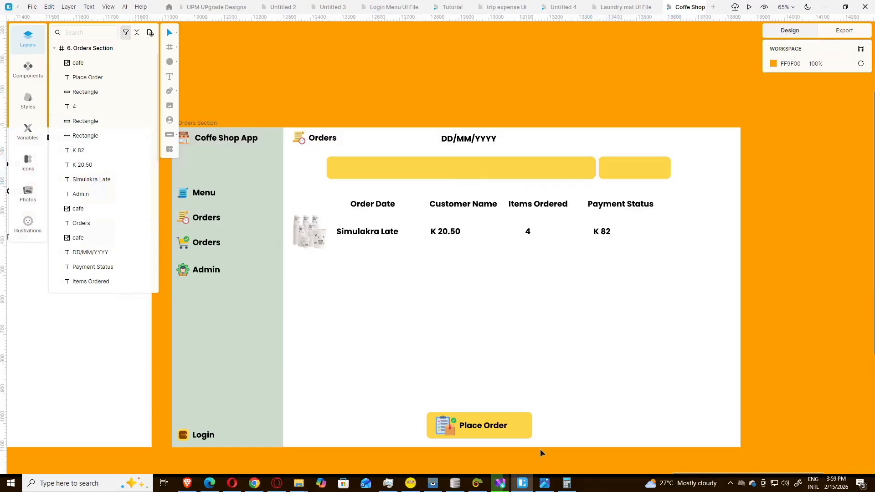
click(561, 482)
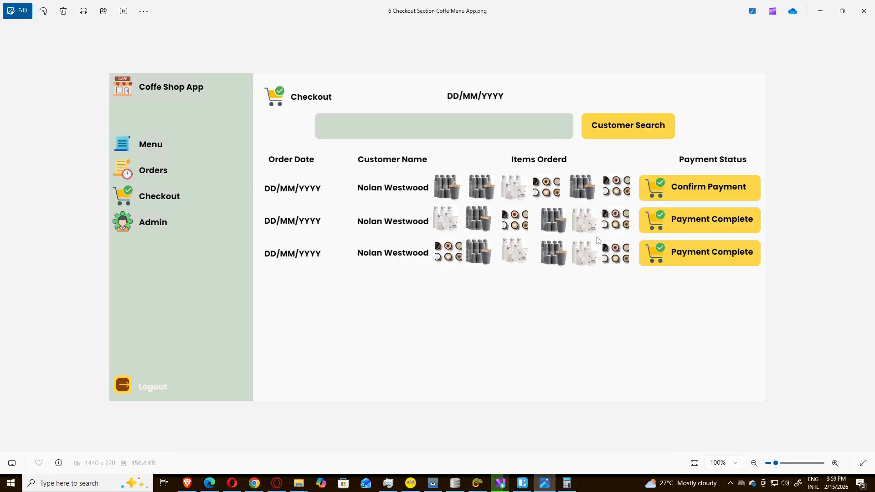
click(545, 483)
click(370, 234)
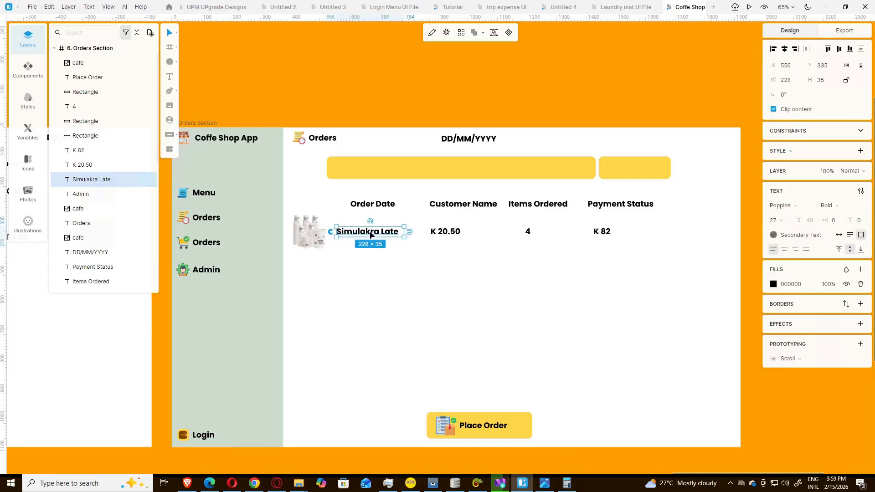
key(ctrl+d)
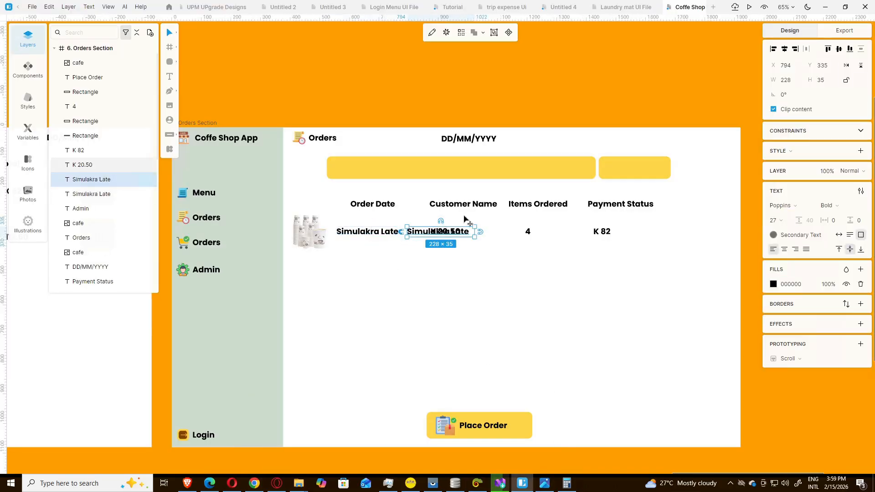
drag(413, 233, 621, 171)
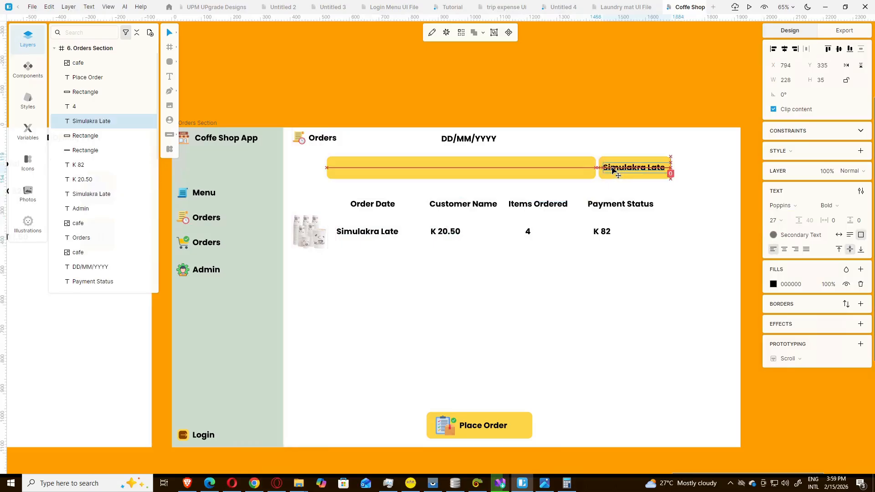
double_click(621, 171)
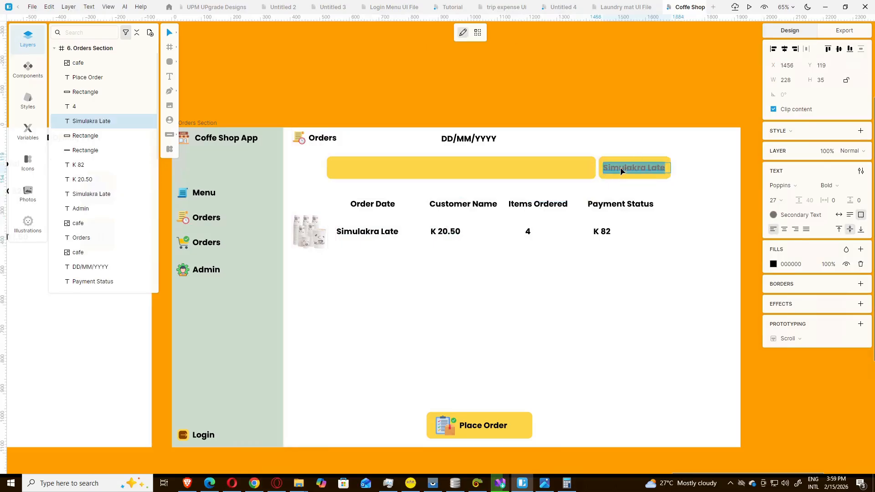
text(Cus)
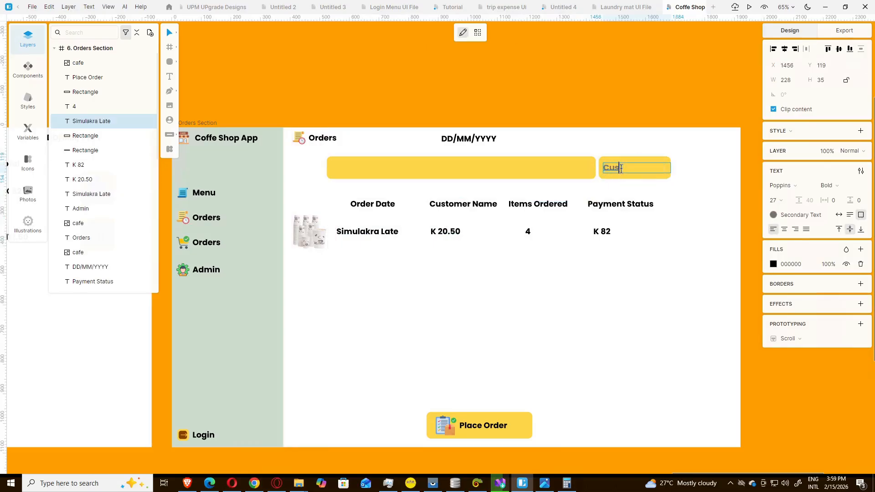
text(tom)
text(er Sec)
text(rch)
key(Escape)
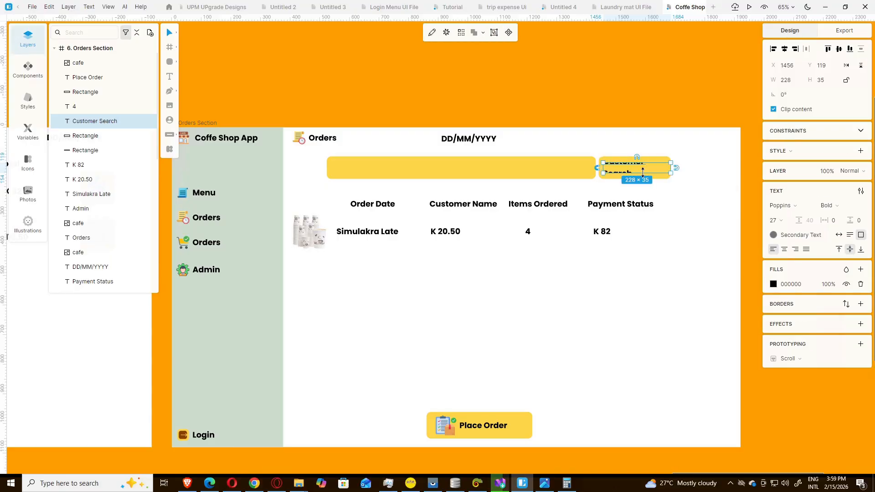
drag(672, 168, 682, 163)
click(668, 161)
click(697, 185)
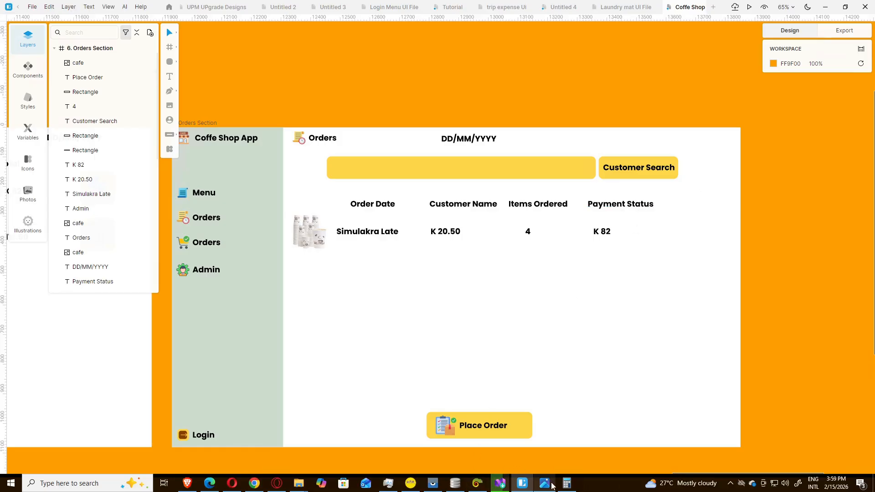
click(566, 483)
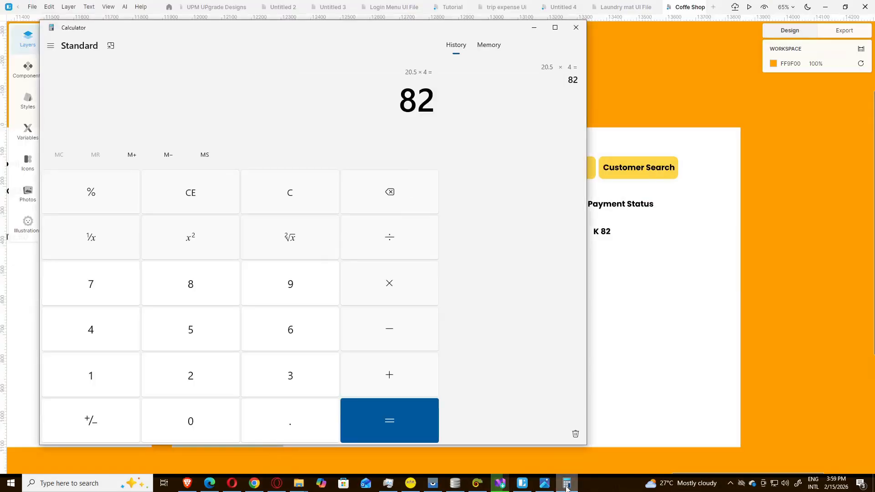
click(567, 484)
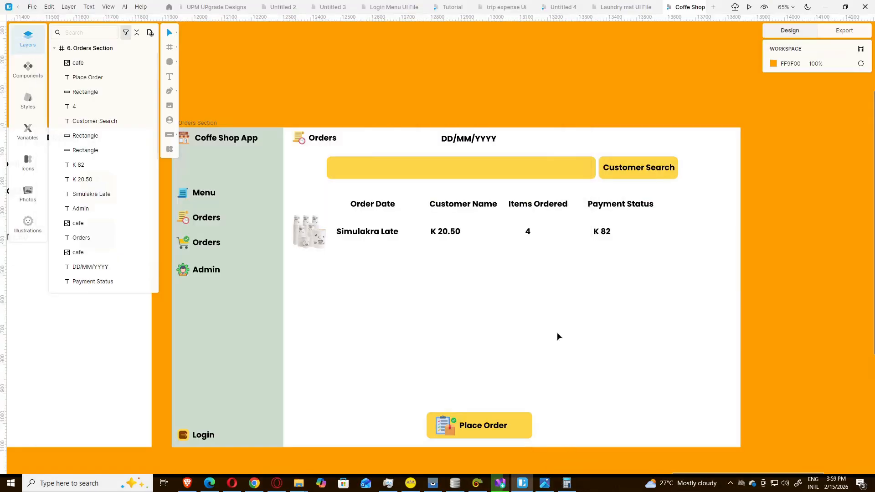
click(568, 485)
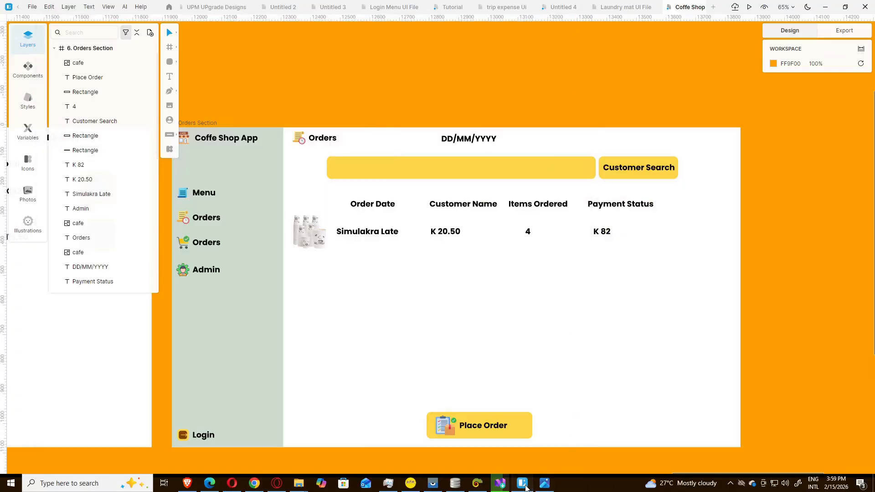
click(544, 486)
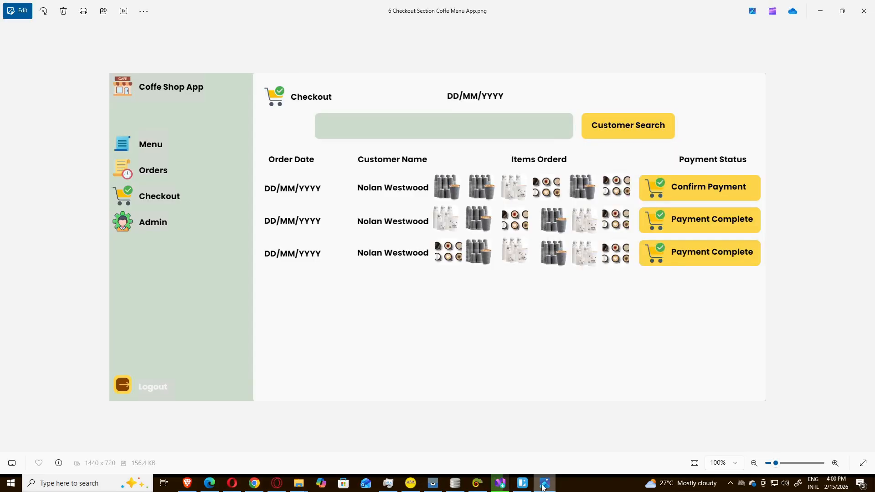
click(544, 486)
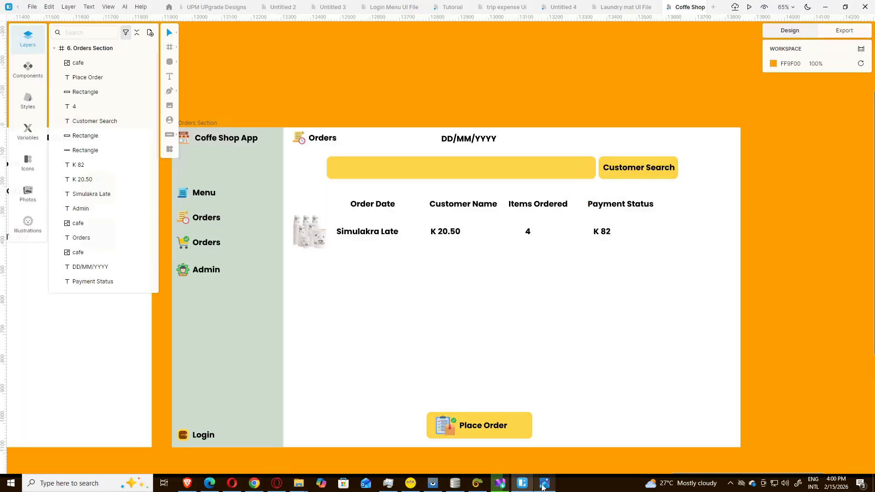
Step: Delete the header's old Orders icon and label
click(296, 141)
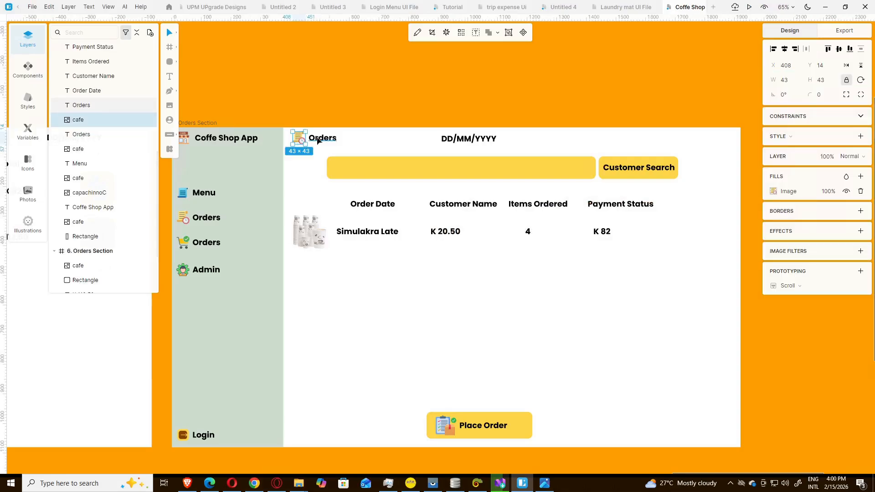
shift+click(318, 141)
key(Delete)
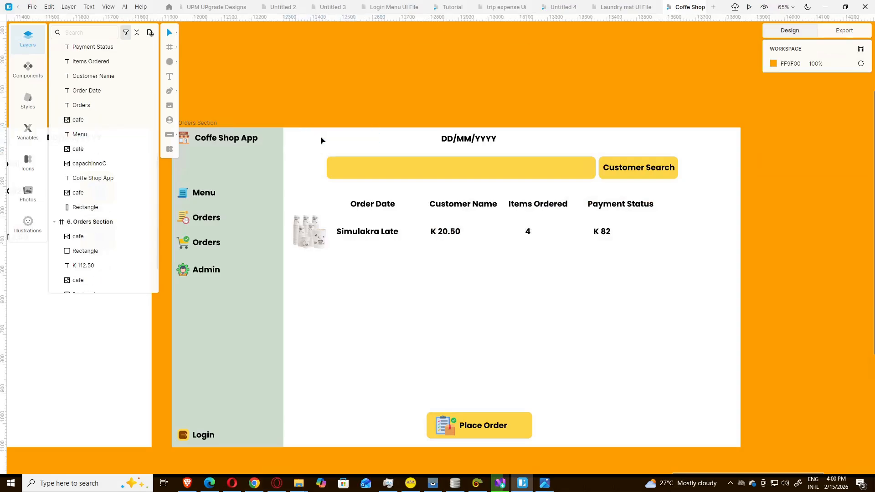
Step: Place a copy of the sidebar's cart-icon Orders item in the header beside DD/MM/YYYY
click(182, 246)
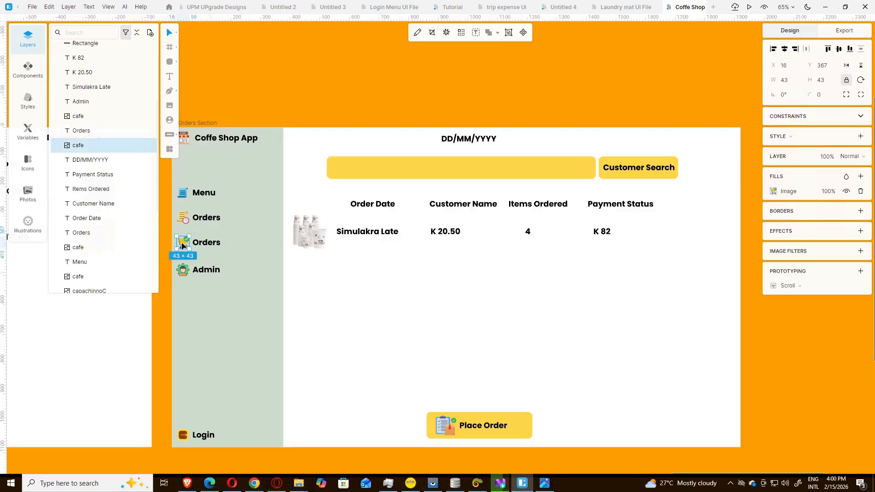
shift+click(209, 247)
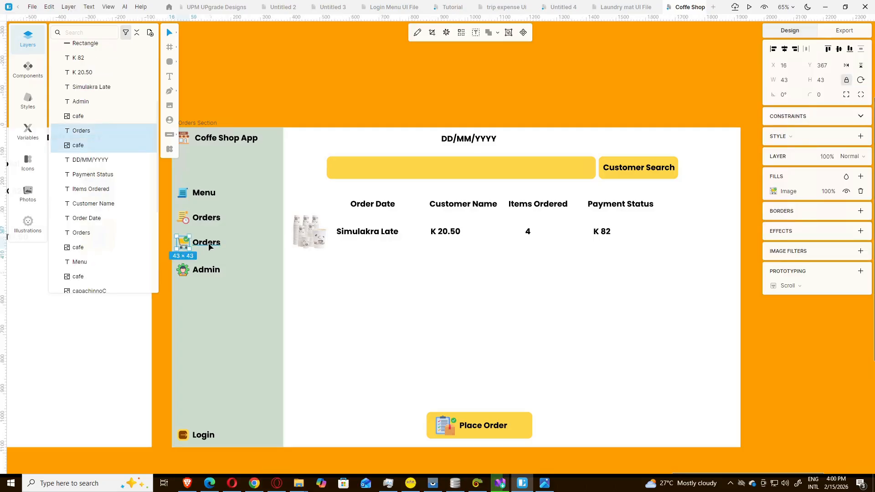
drag(209, 247, 325, 145)
key(ctrl+z)
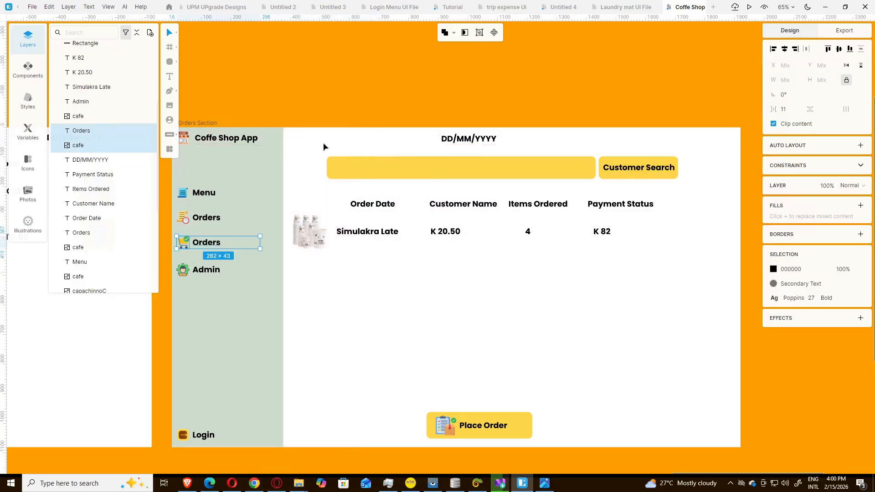
key(ctrl+d)
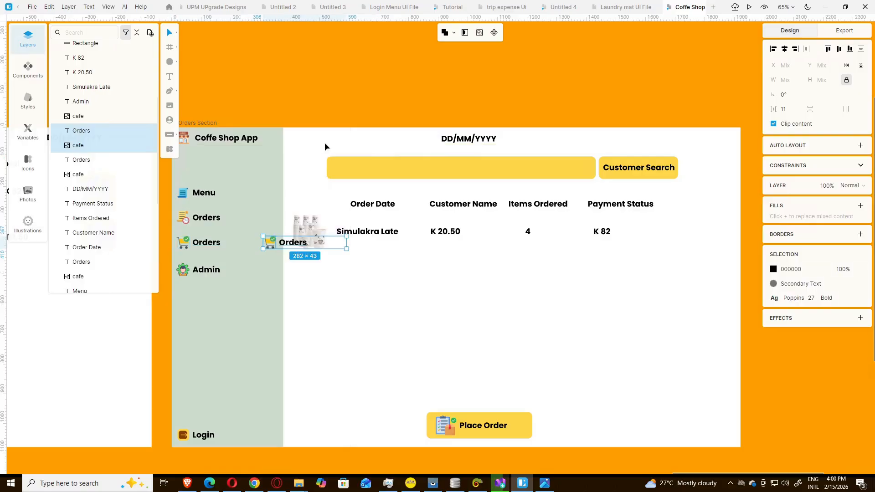
drag(275, 244, 299, 141)
click(336, 73)
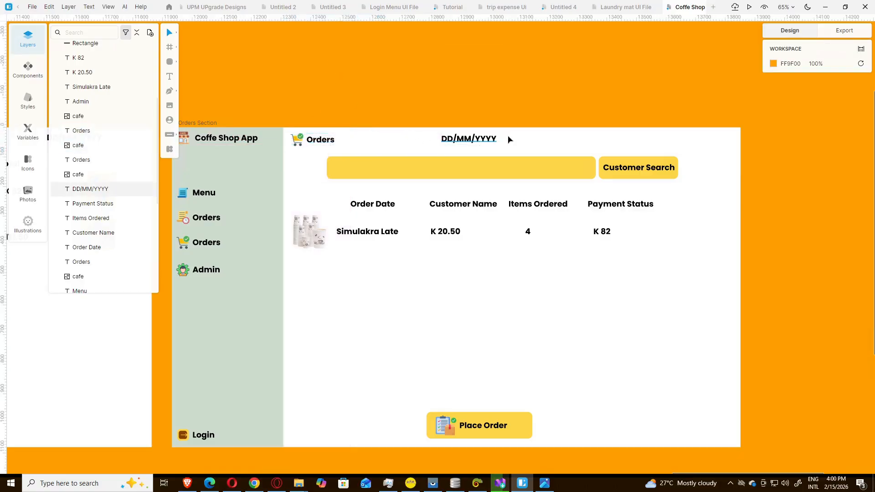
Step: Give the search bar the sidebar's pale green fill CFDDCF
click(254, 353)
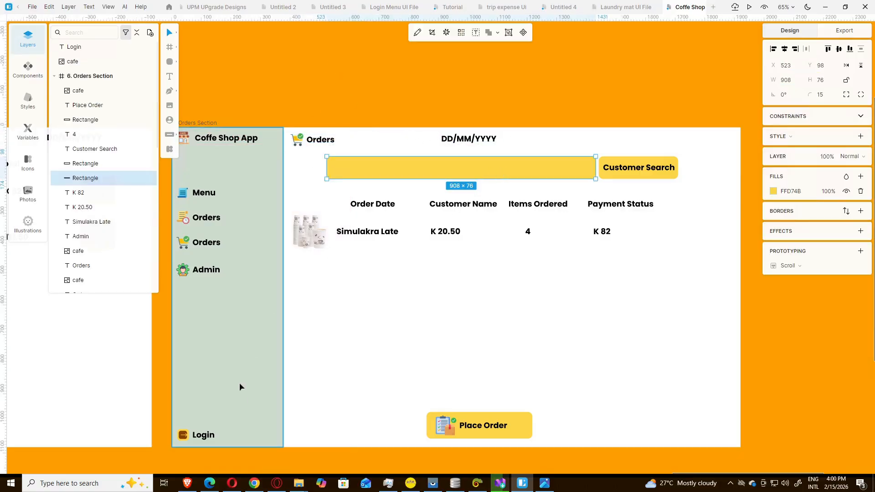
click(791, 191)
key(ctrl+c)
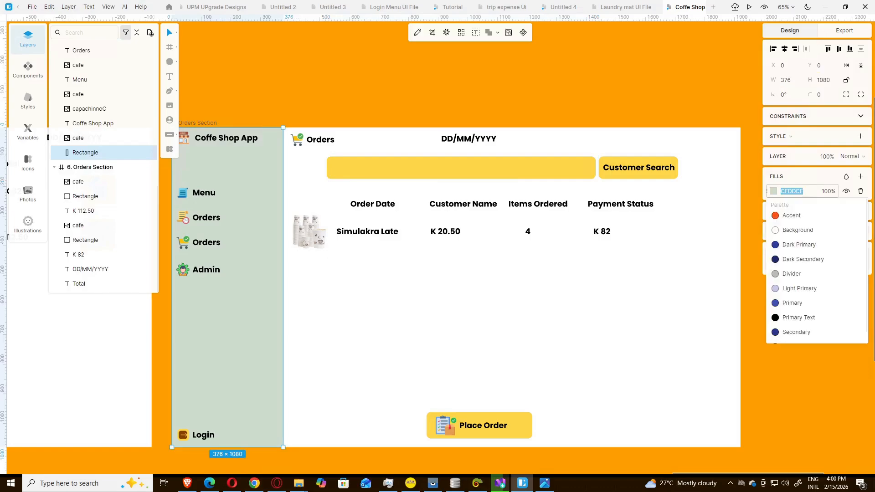
click(472, 175)
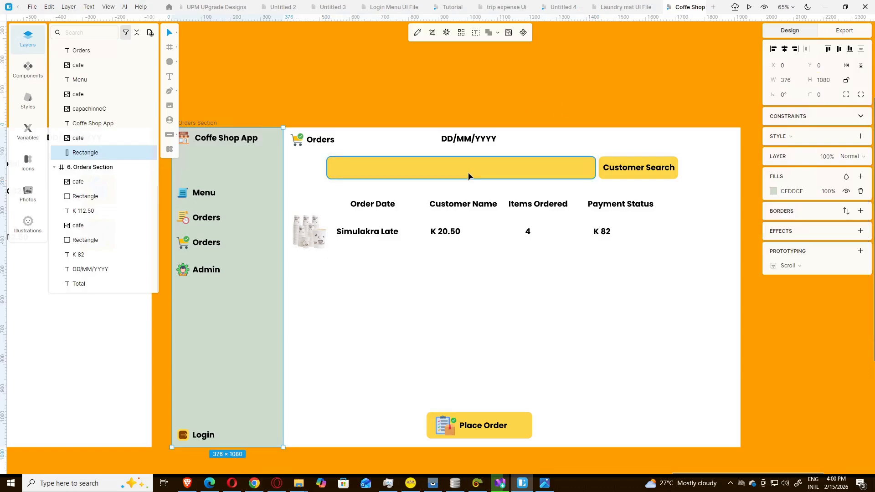
click(791, 191)
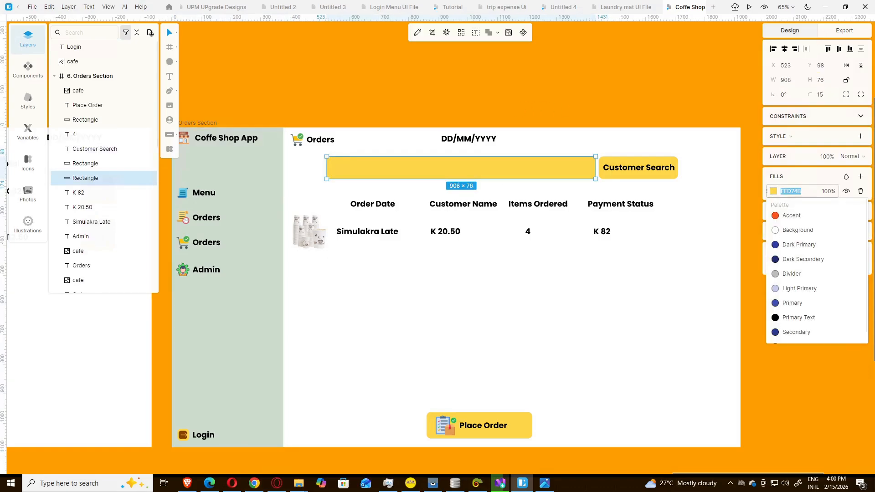
key(ctrl+v)
key(Return)
click(538, 297)
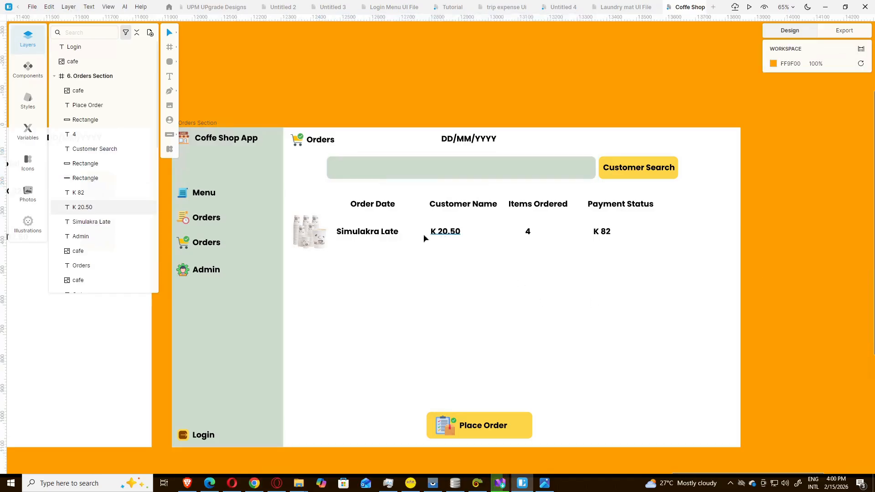
Step: Retype the Simulakra Late order text as 'DD/MM/yyyy', then bring Visual Studio Installer forward
click(354, 234)
double_click(353, 233)
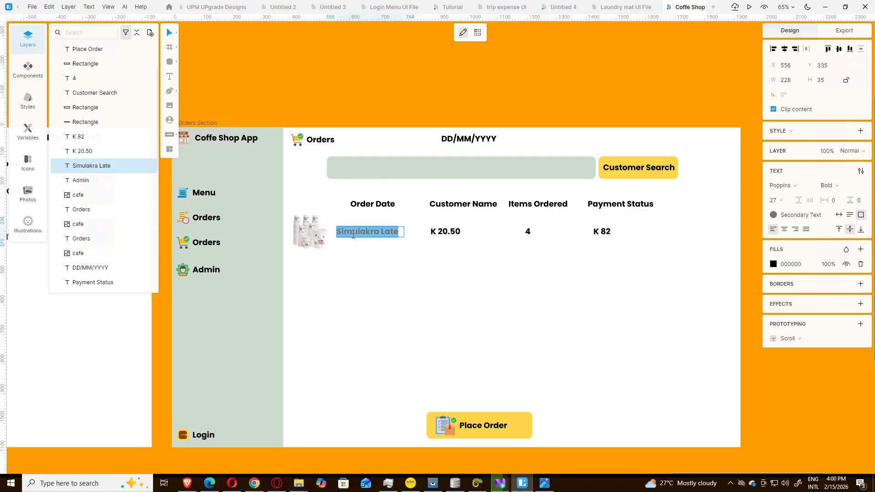
text(DD)
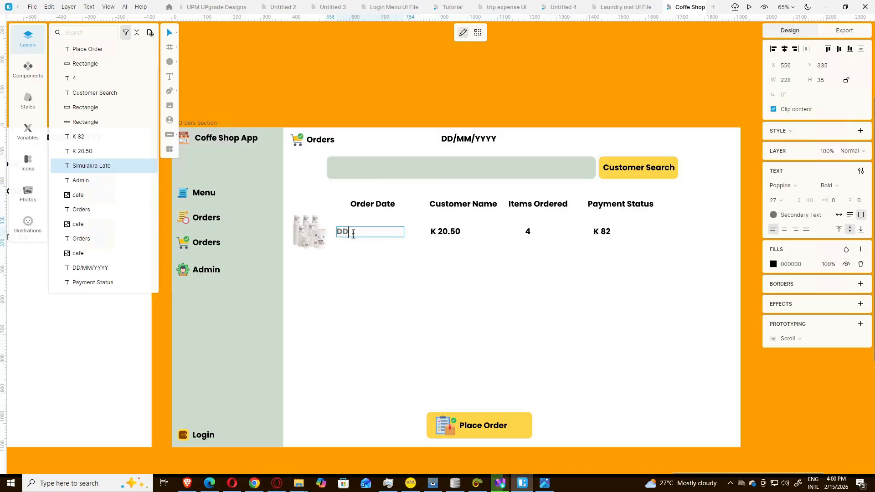
text(/MM)
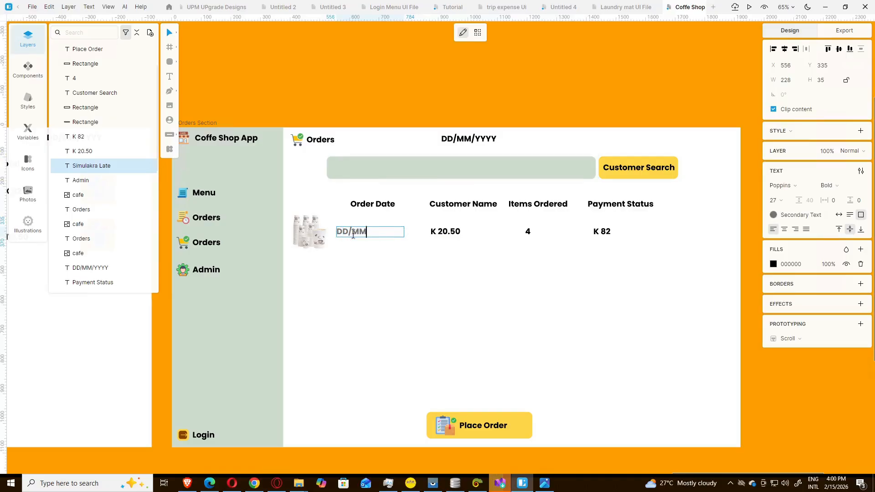
text(/yyyy)
key(Escape)
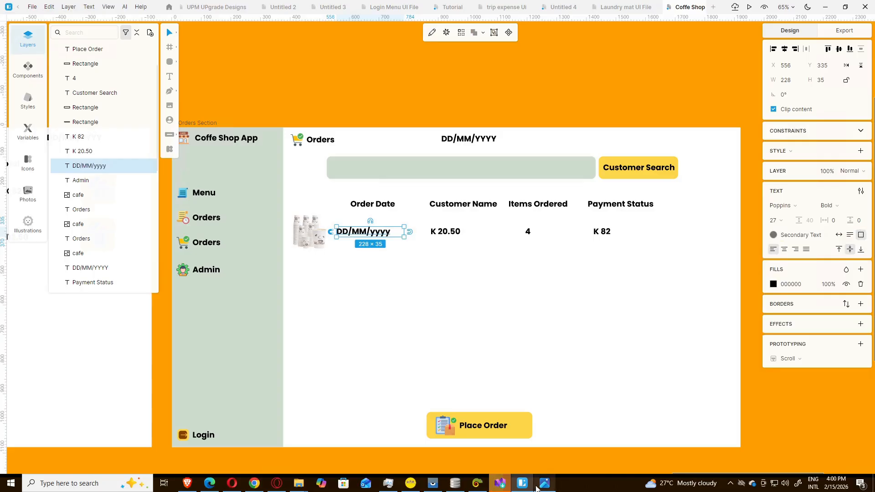
click(503, 487)
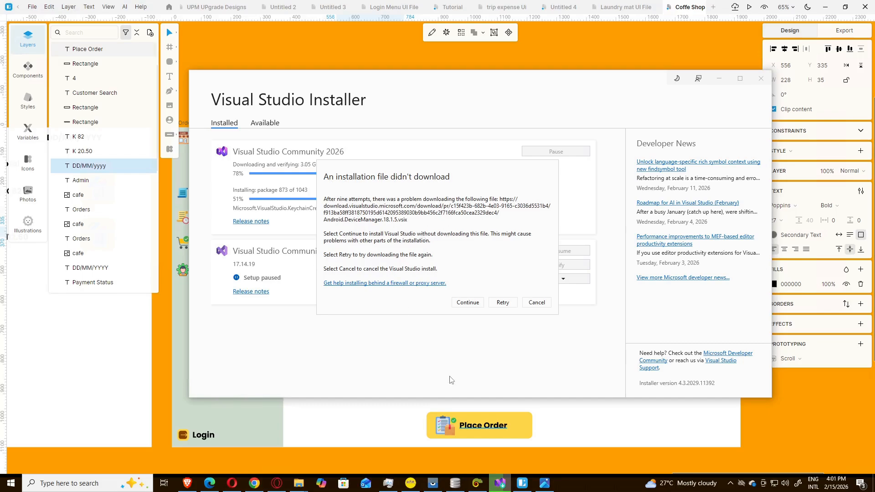
Step: Minimize the remote session and restore it to return to the Lunacy design
mouse_move(471, 4)
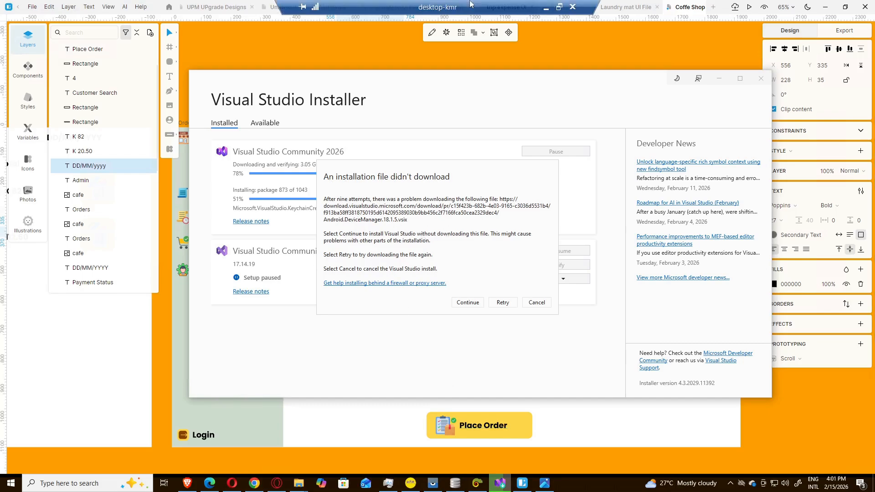
click(545, 9)
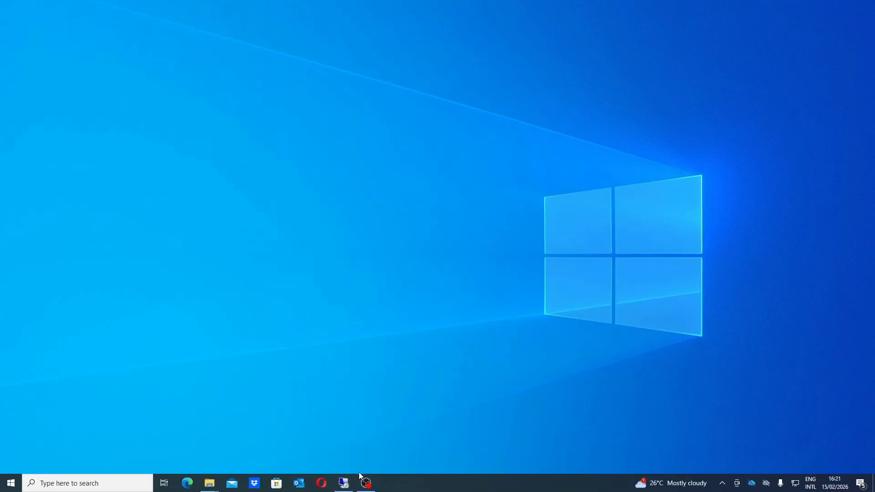
click(341, 481)
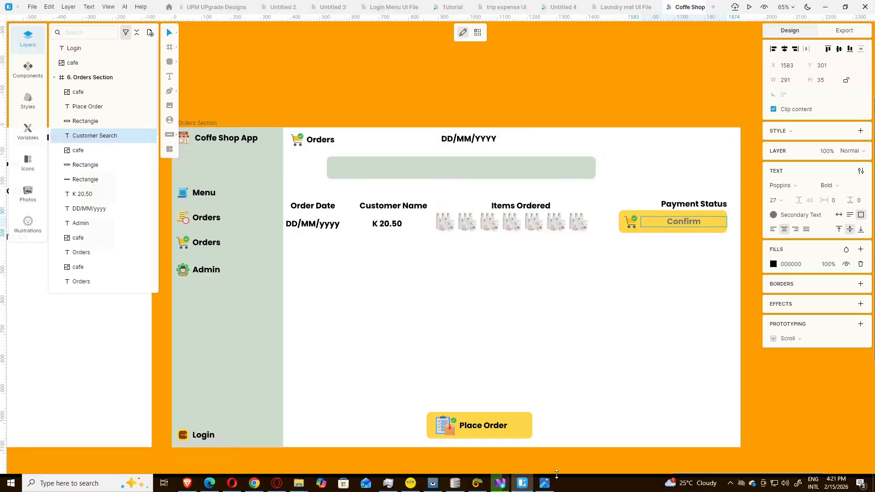
Step: Replace K 20.50 under Customer Name with the customer's full name on one line
click(544, 483)
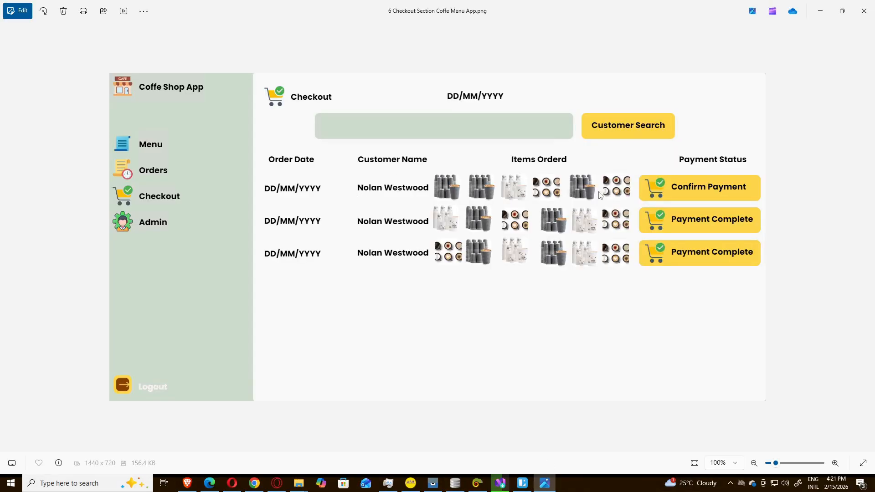
click(543, 487)
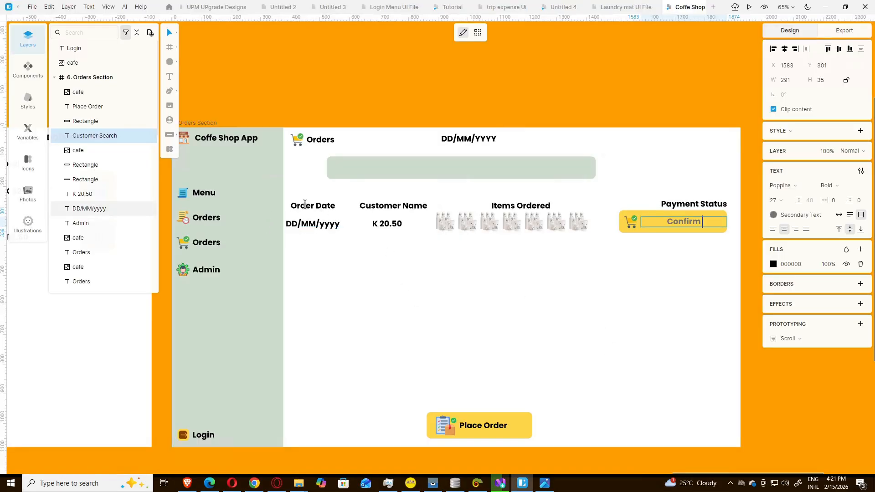
double_click(382, 223)
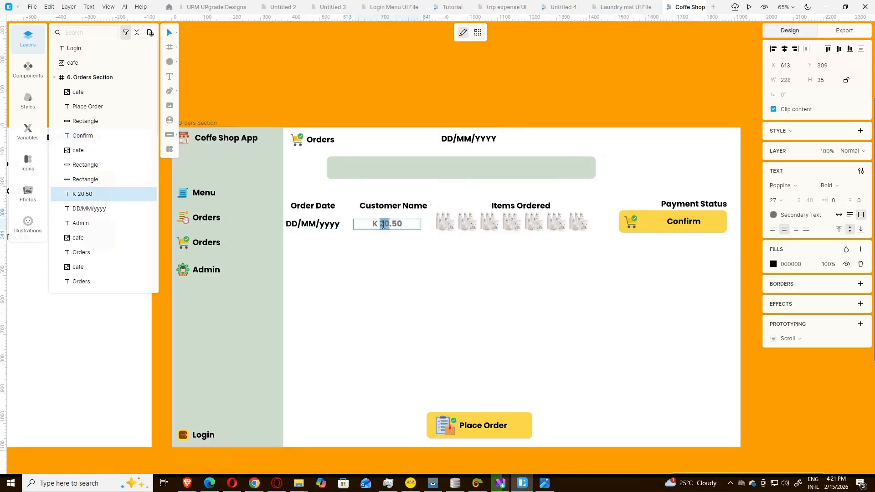
key(ctrl+a)
key(Escape)
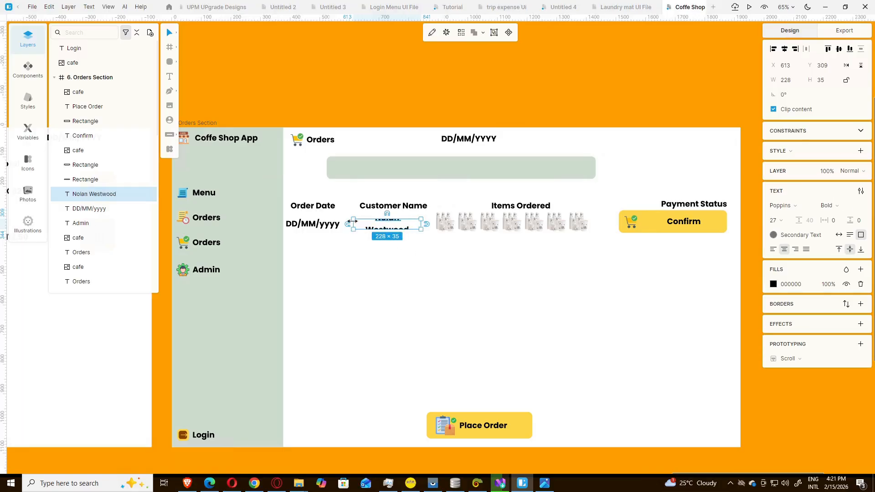
drag(352, 224, 347, 225)
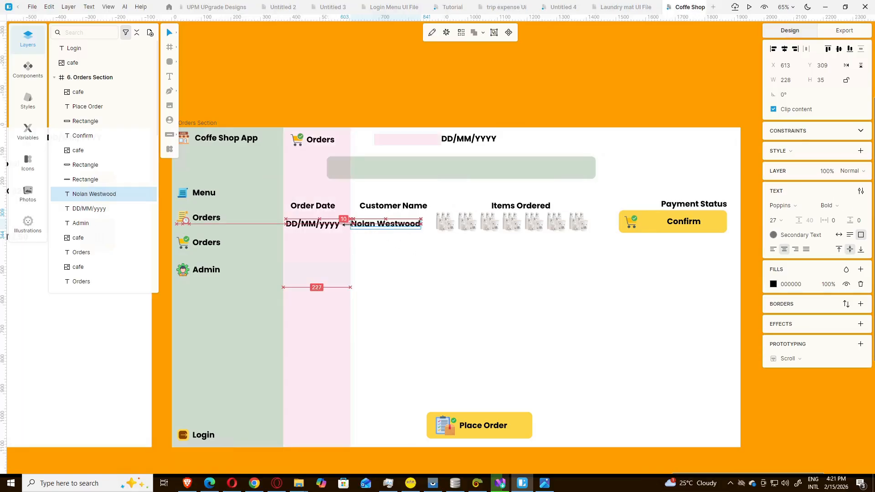
click(422, 245)
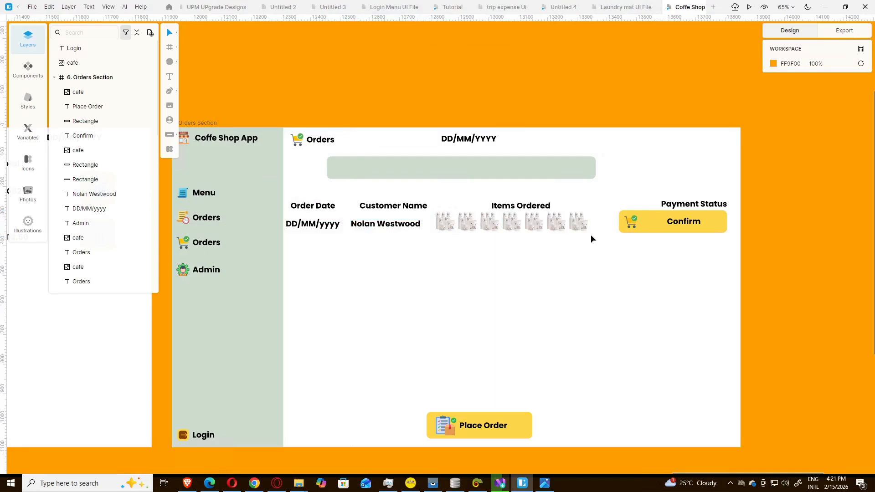
Step: Nudge the seven Items Ordered thumbnails slightly to the right
drag(590, 234, 441, 227)
key(Right)
key(Right)
key(Right)
key(Right)
key(Right)
key(Right)
key(Right)
key(Right)
key(Right)
key(Right)
key(Right)
key(Right)
key(Right)
key(Right)
key(Right)
key(Right)
key(Right)
key(Right)
key(Right)
key(Right)
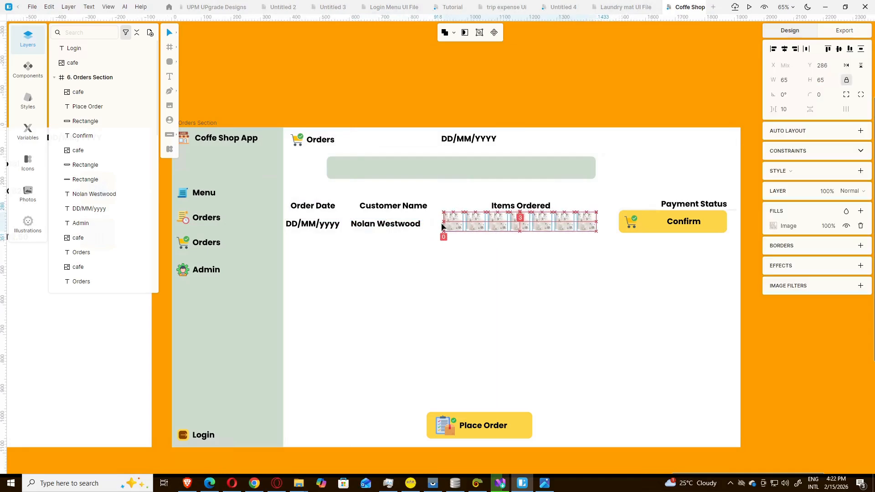
key(Down)
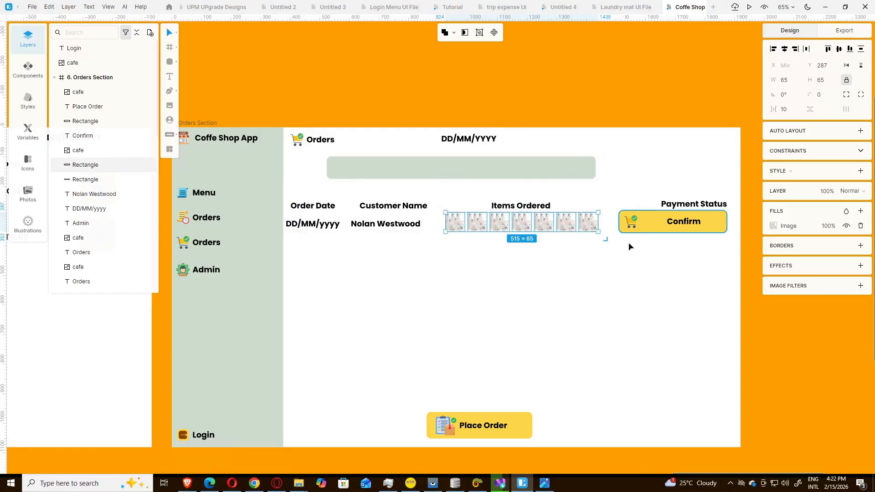
key(Escape)
click(680, 226)
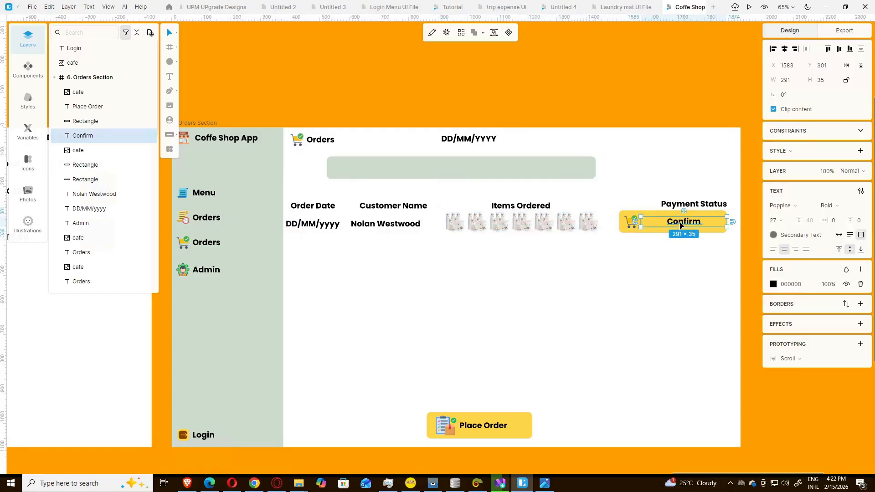
Step: Change the yellow button's label from 'Confirm' to 'Confirm Payment'
double_click(680, 226)
text(Confi)
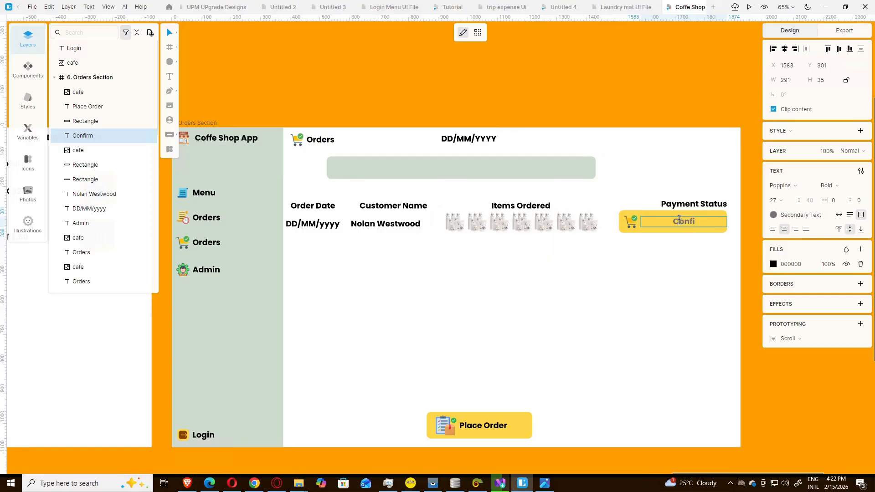
text(rm Payment)
key(Escape)
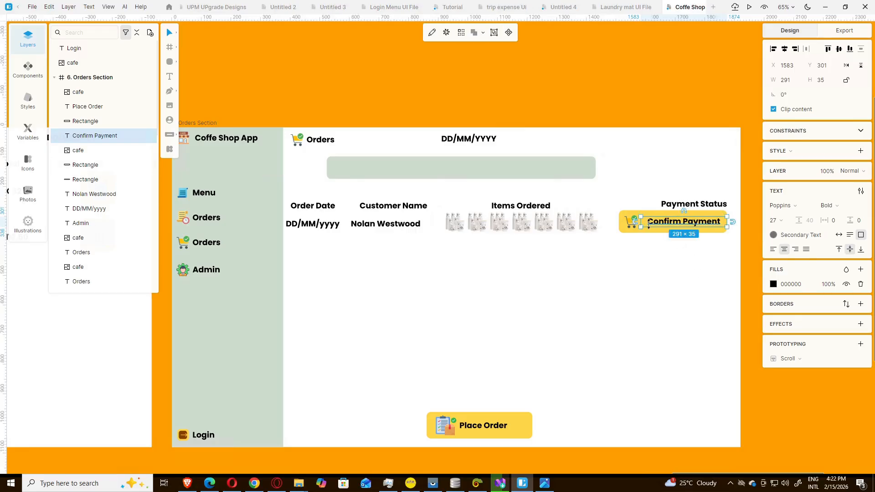
click(669, 269)
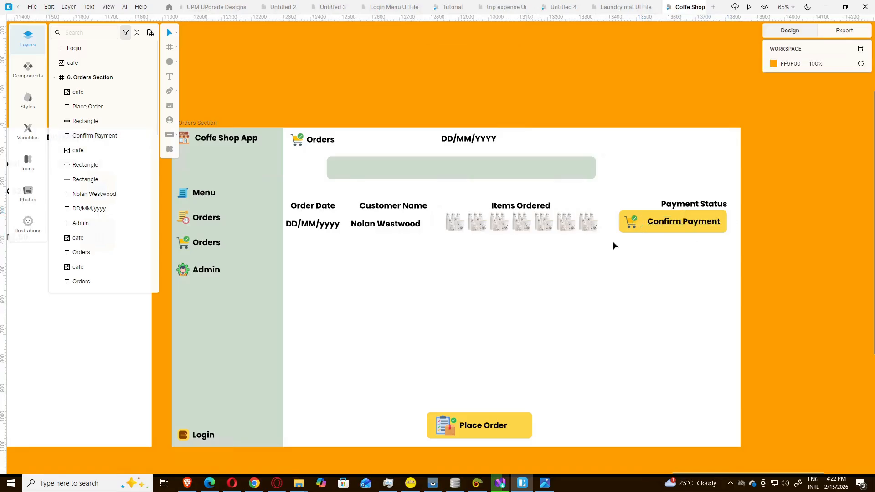
click(476, 228)
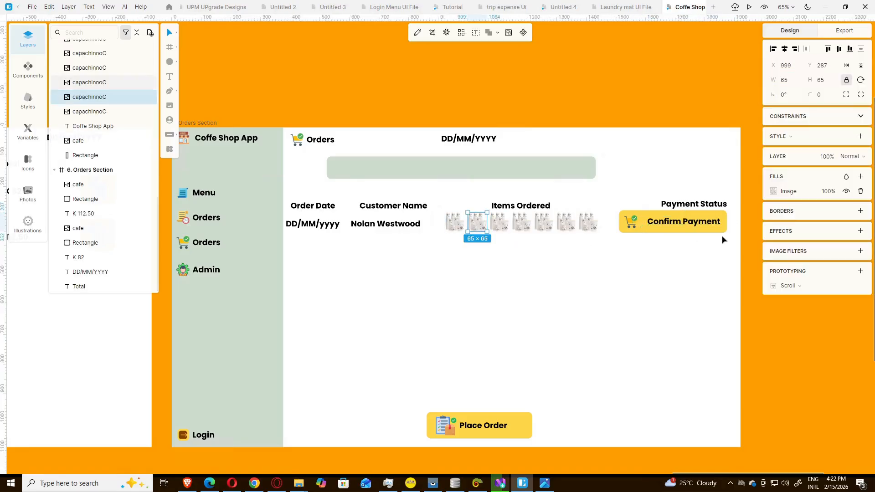
Step: Replace the second item thumbnail's image fill with the capachinnoB picture
click(773, 192)
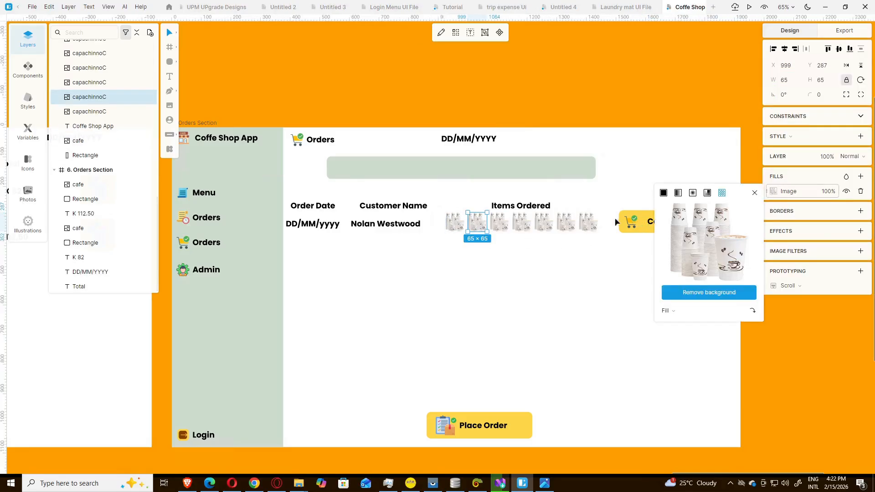
click(705, 244)
click(337, 263)
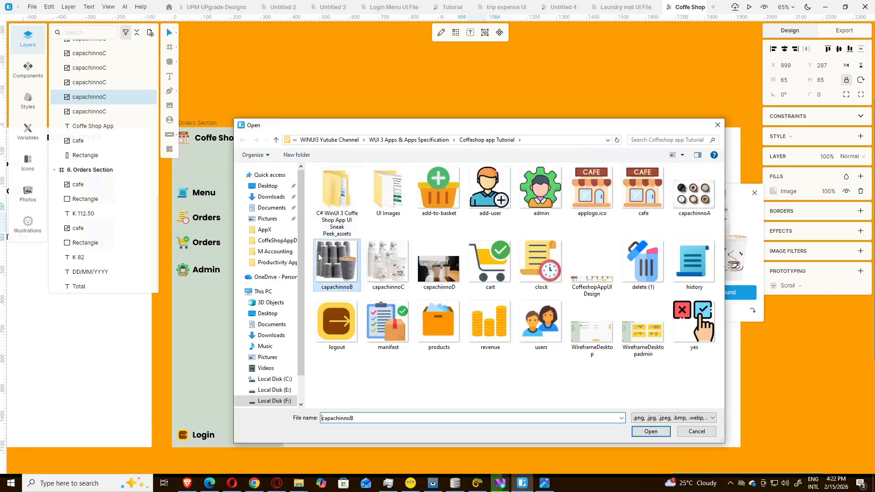
click(651, 432)
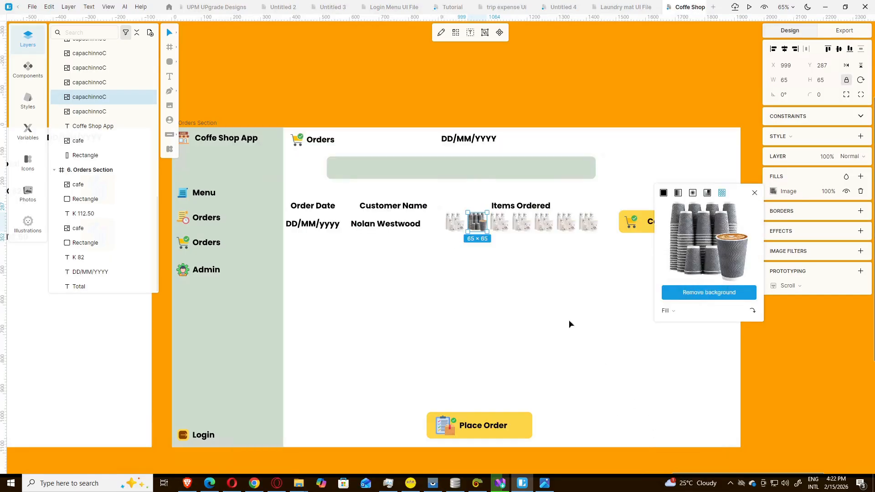
Step: Fill the third item thumbnail with the capachinnoD image
click(500, 226)
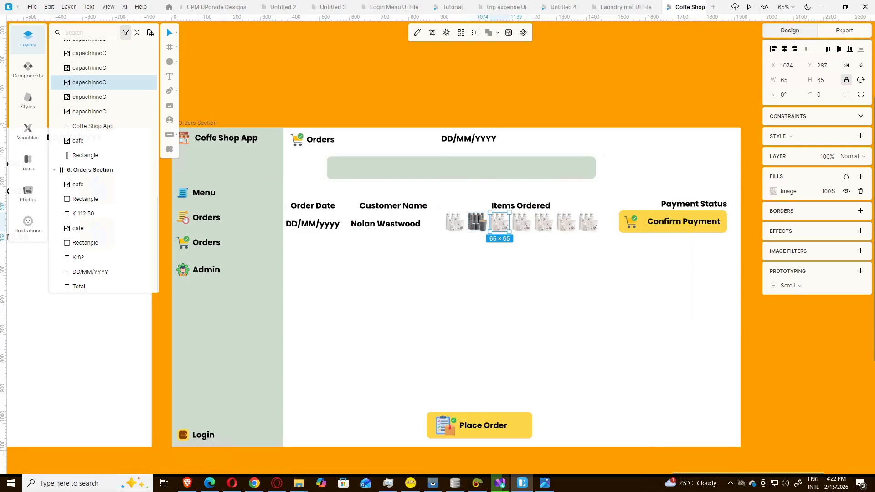
click(773, 191)
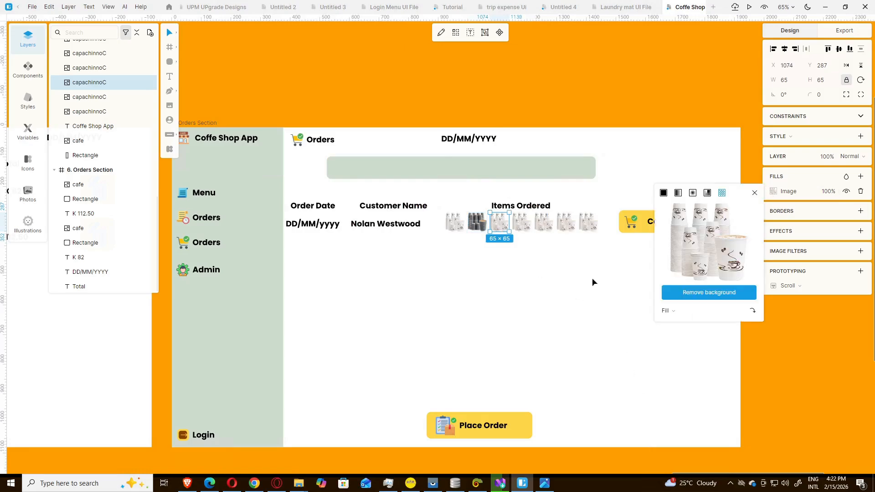
click(702, 242)
click(440, 264)
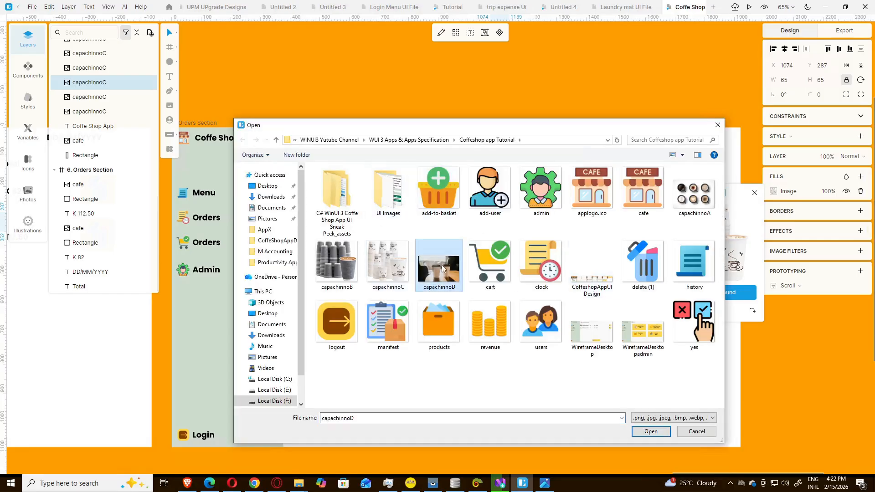
click(651, 431)
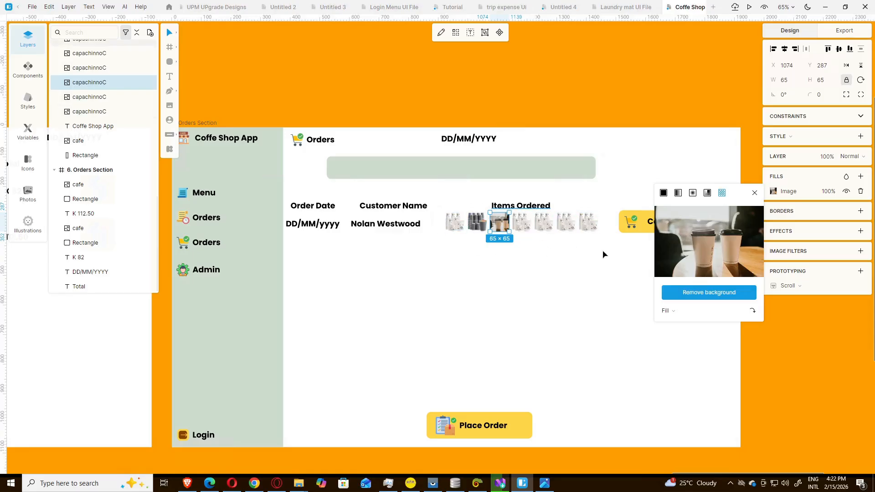
click(560, 264)
Step: Fill the fourth item thumbnail with the capachinnoA image
click(520, 226)
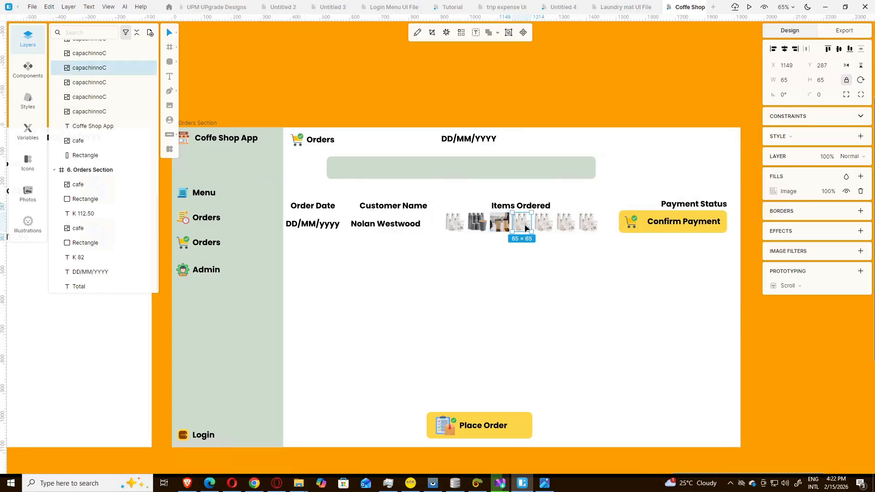
click(773, 192)
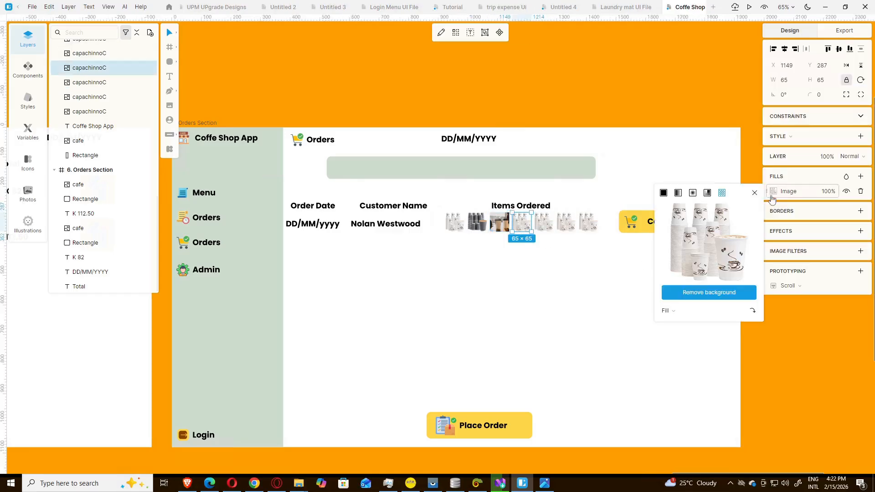
click(697, 242)
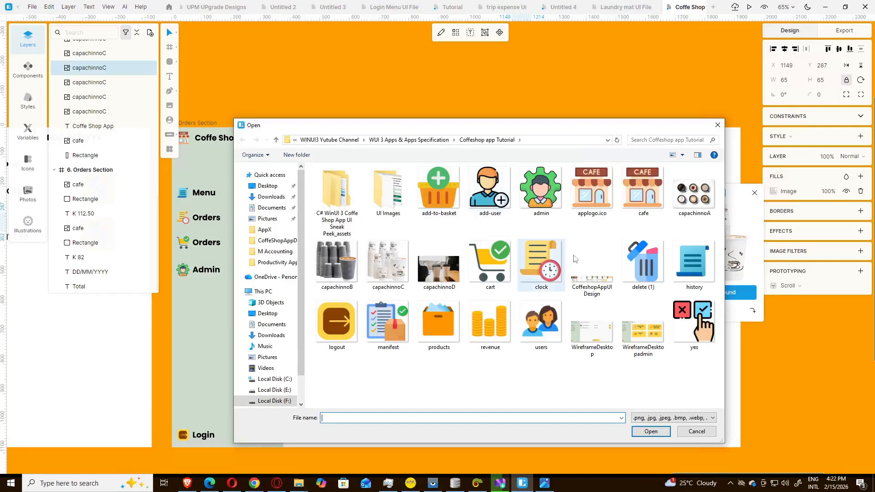
click(694, 196)
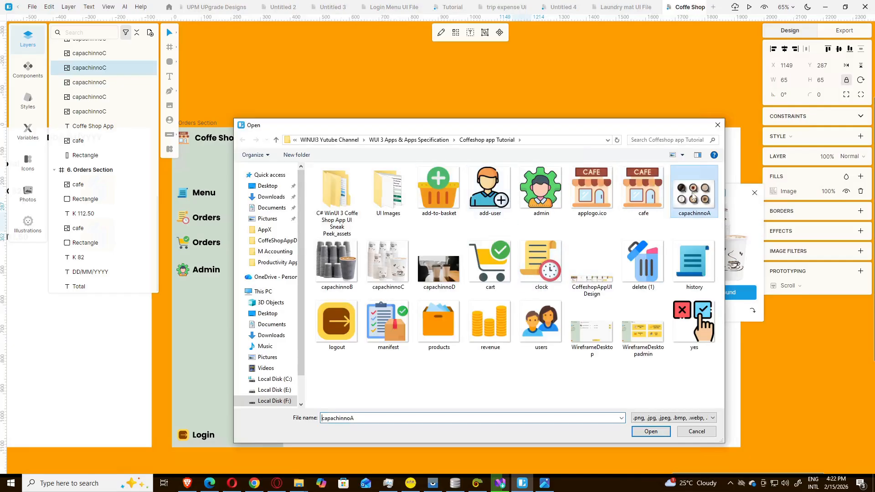
click(647, 432)
click(578, 246)
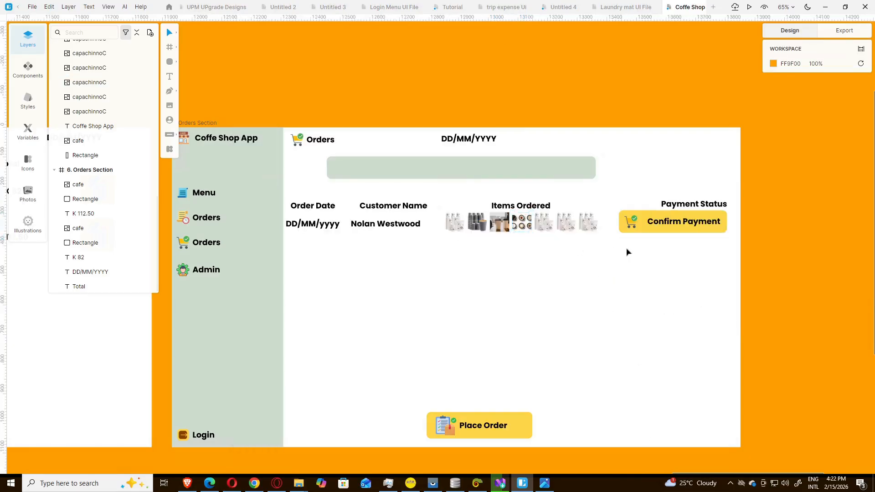
click(665, 223)
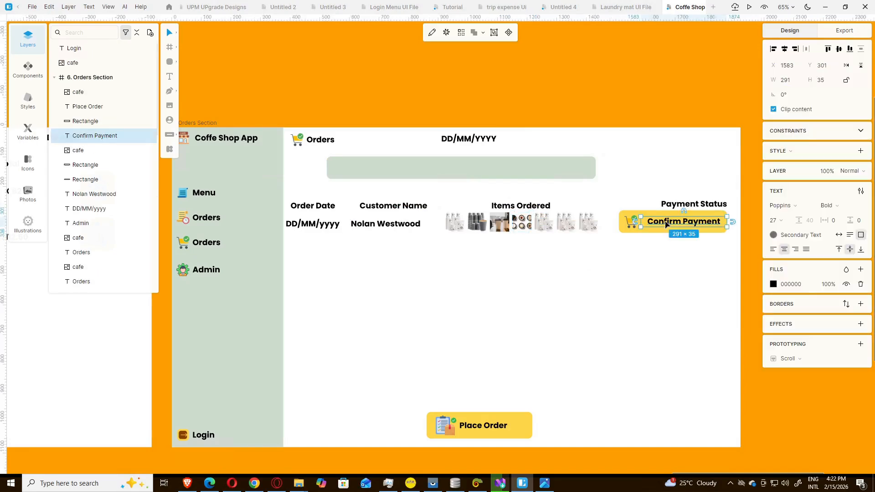
Step: Recentre Confirm Payment on its button and align the customer's name under Customer Name
drag(665, 224, 661, 223)
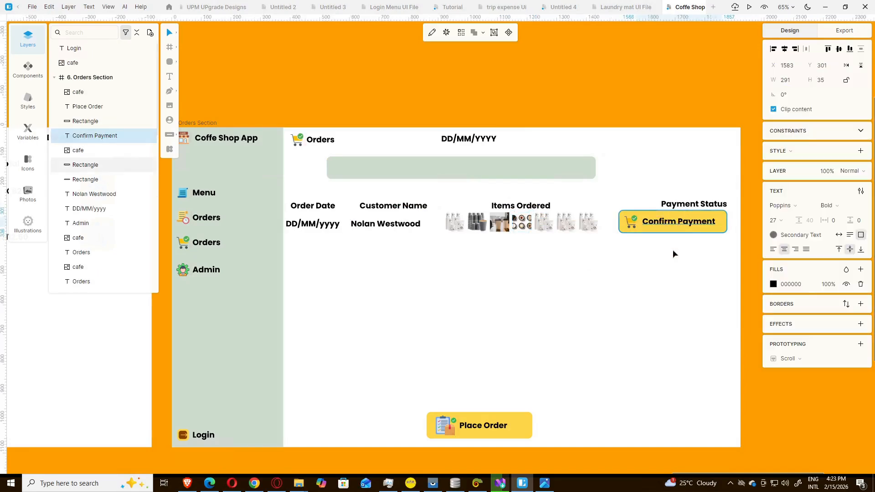
click(673, 254)
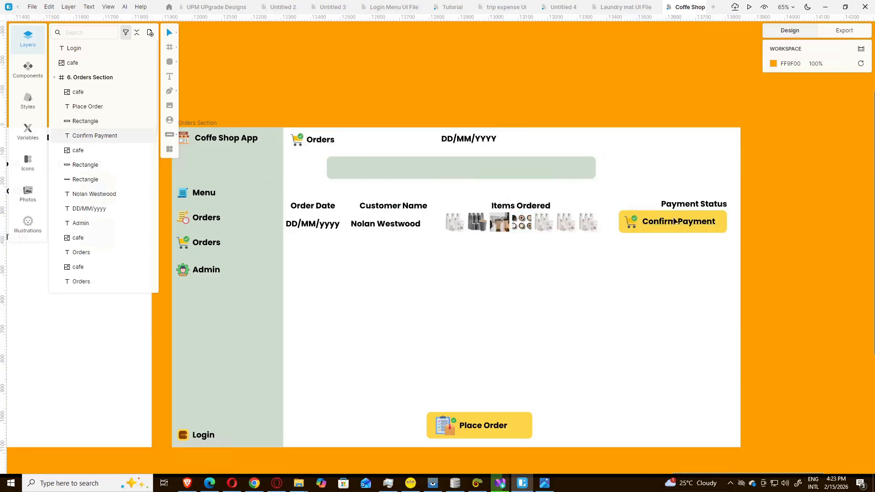
click(391, 227)
drag(390, 227, 390, 228)
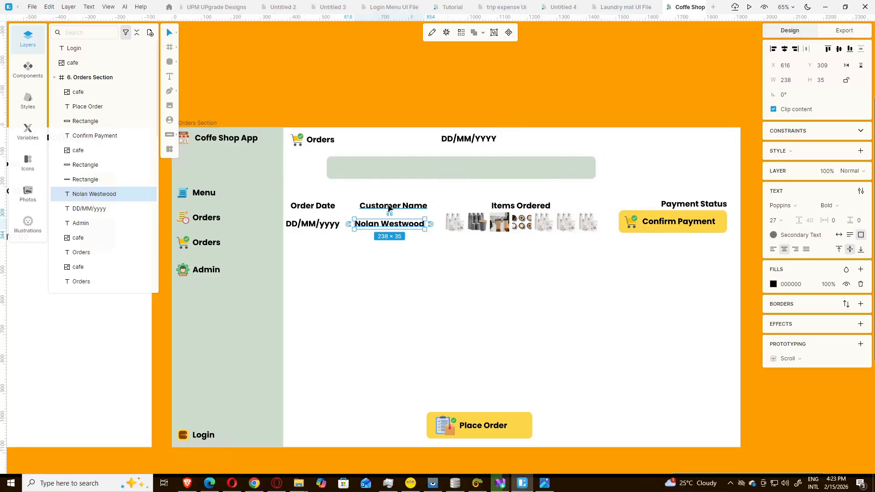
Step: Narrow the Order Date heading's text box
click(323, 208)
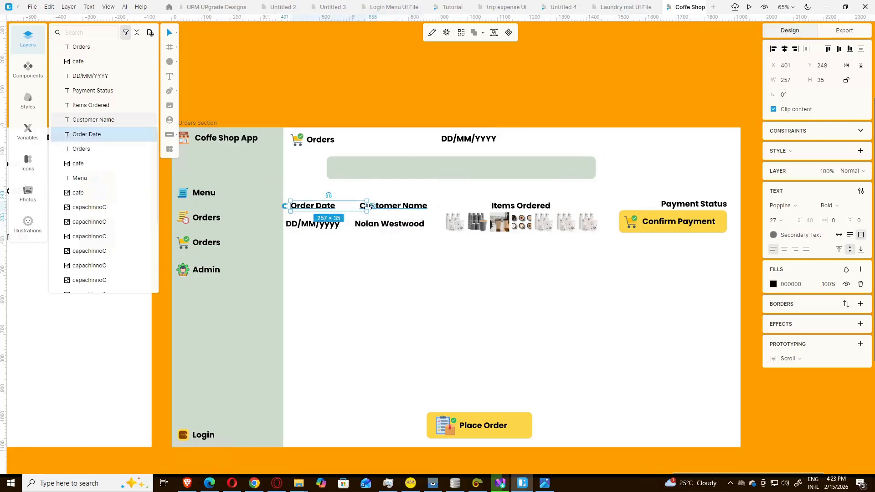
mouse_move(367, 206)
mouse_down()
mouse_move(338, 209)
mouse_move(375, 209)
mouse_up()
click(382, 247)
click(376, 208)
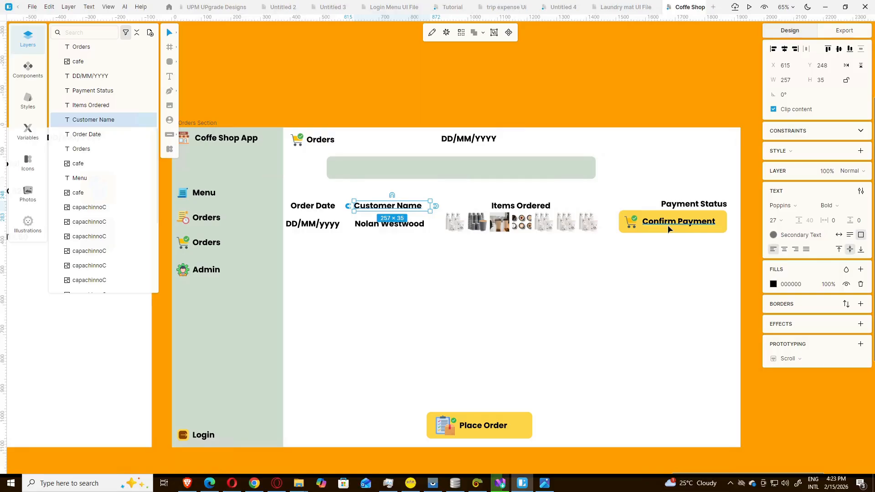
Step: Delete the Place Order button group from the bottom of the section
click(488, 402)
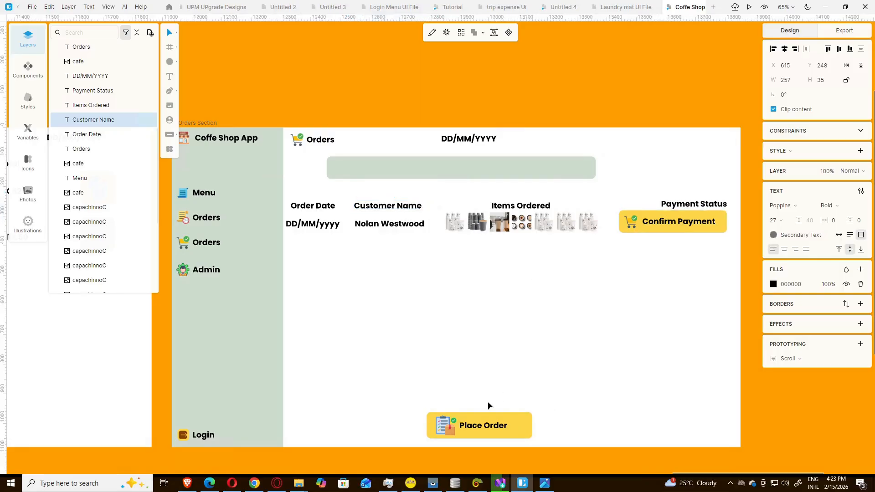
drag(552, 408, 419, 442)
key(Delete)
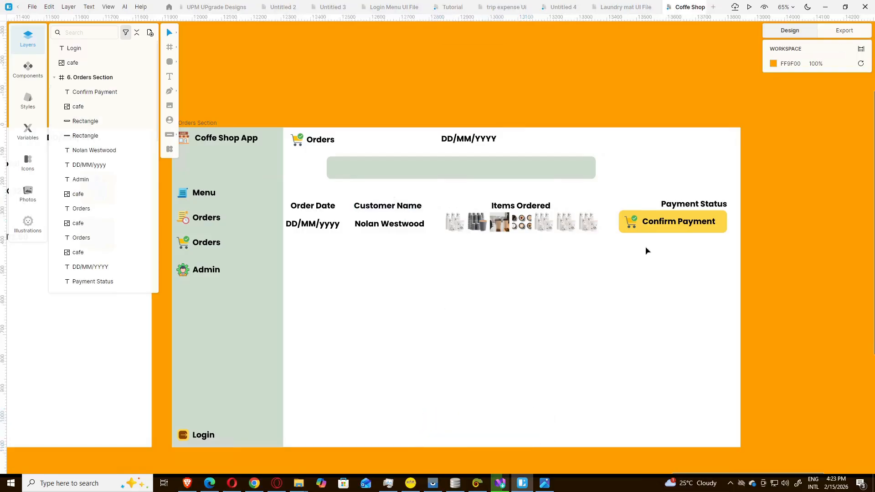
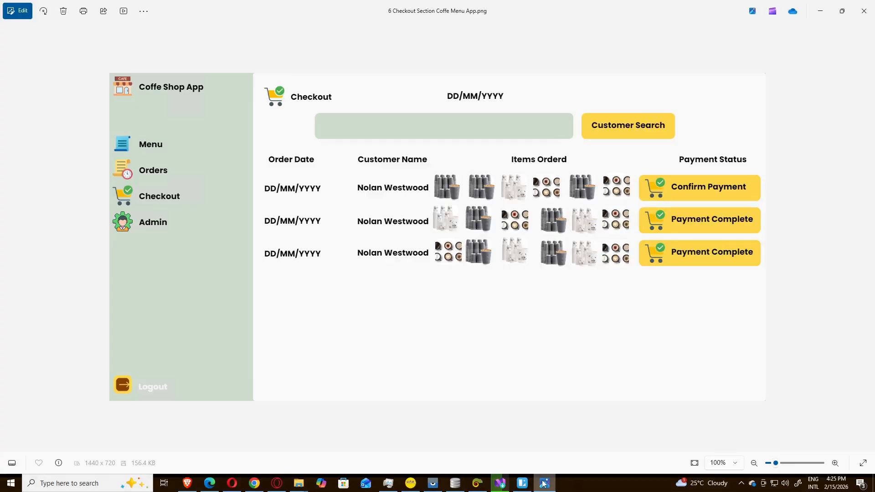
Step: Minimise the Checkout reference mockup in Photos to return to the design
click(544, 484)
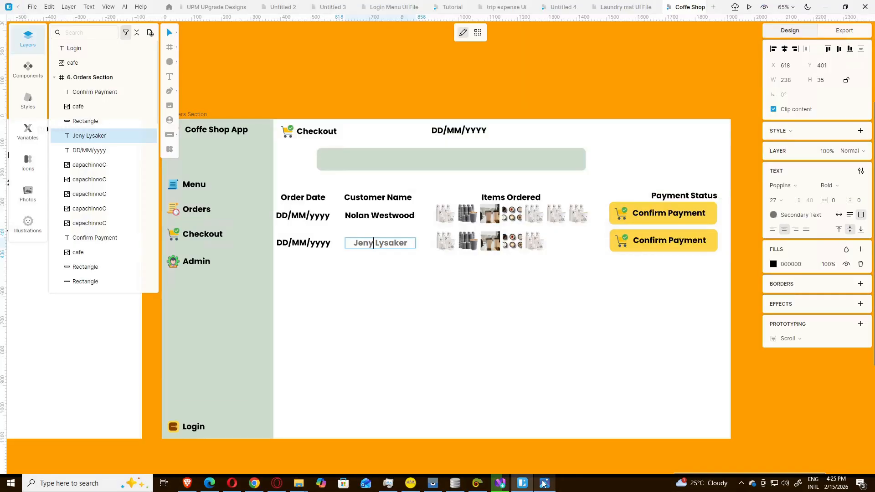
Step: Recheck the reference mockup, then rename the Orders Section's third sidebar label to Checkout
click(543, 484)
click(544, 484)
mouse_move(708, 473)
mouse_down()
mouse_move(575, 482)
mouse_move(709, 475)
mouse_up()
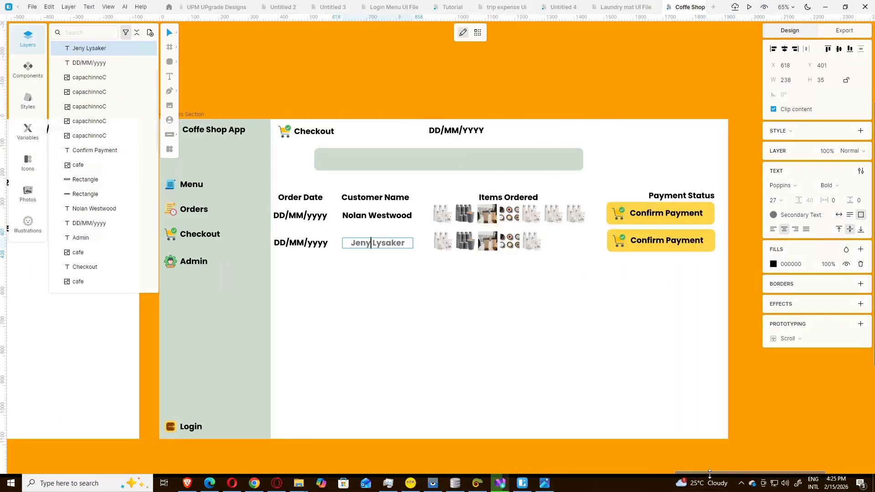
drag(704, 475, 544, 480)
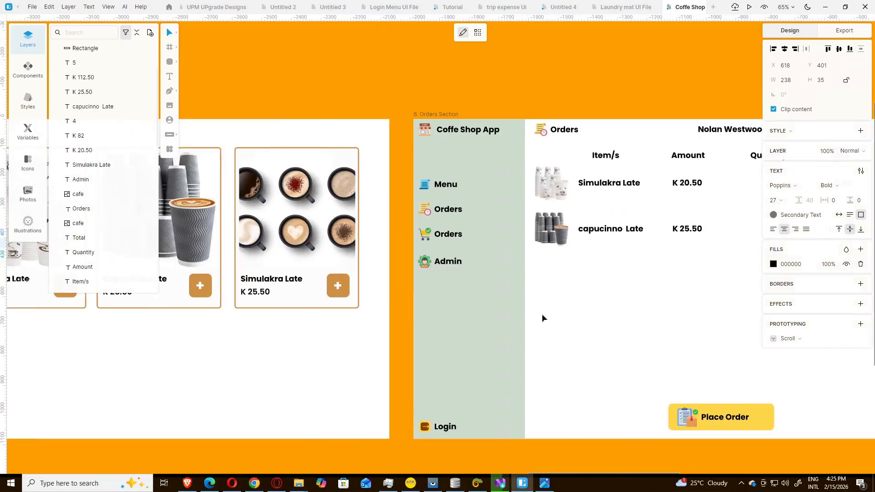
double_click(450, 235)
text(Ch)
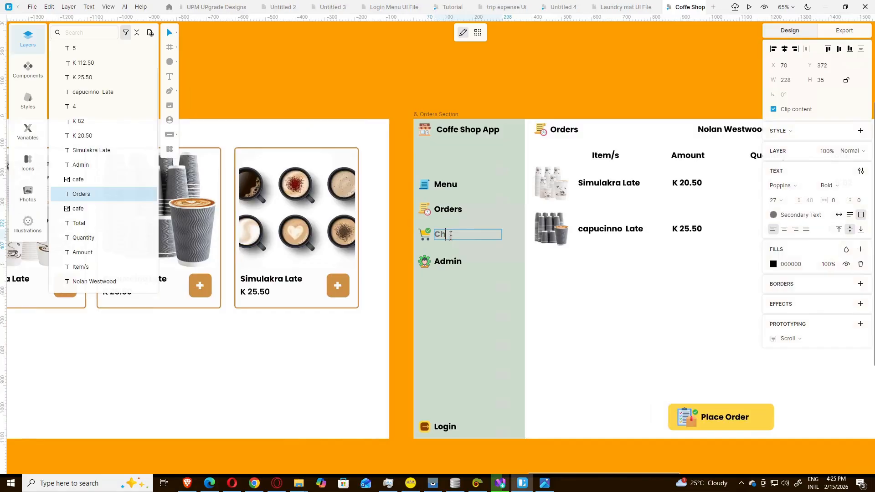
text(eckout)
key(Escape)
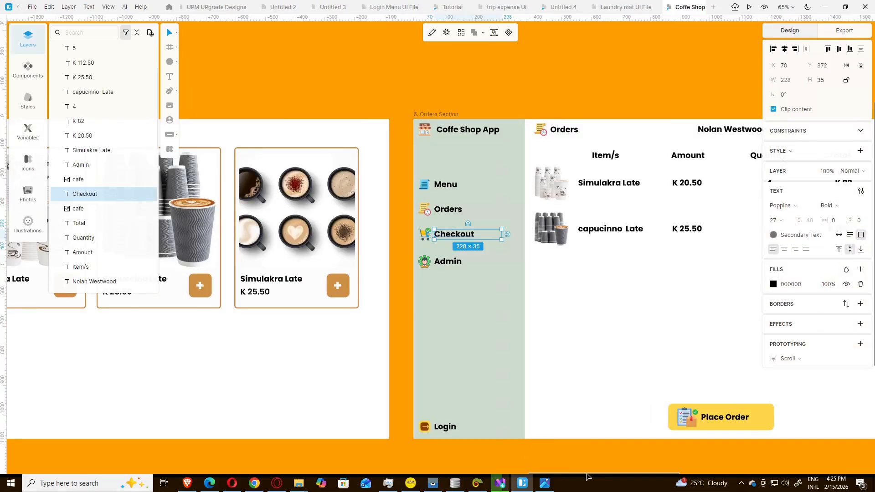
Step: Rename the Menu Section frame's third sidebar label from Orders to Checkout
drag(588, 476, 485, 476)
click(445, 237)
double_click(445, 237)
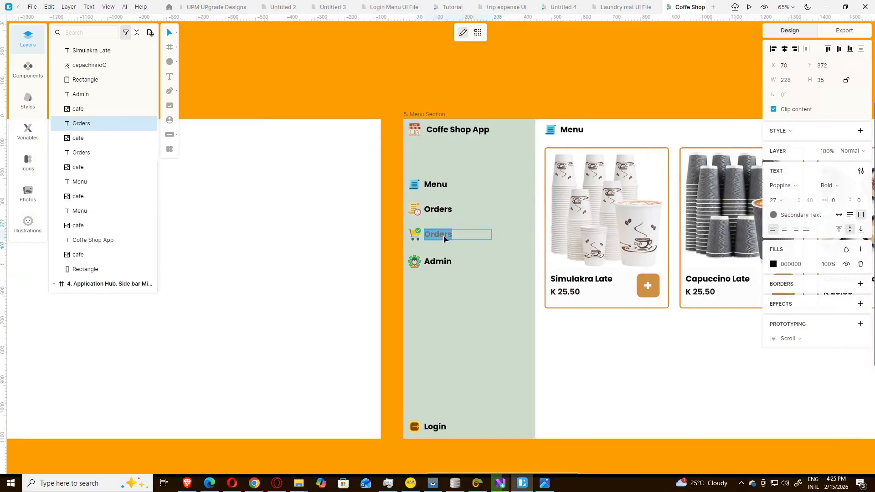
text(Checkout)
Step: Rename the Application Hub frame's third sidebar label from Orders to Checkout
drag(541, 474, 368, 476)
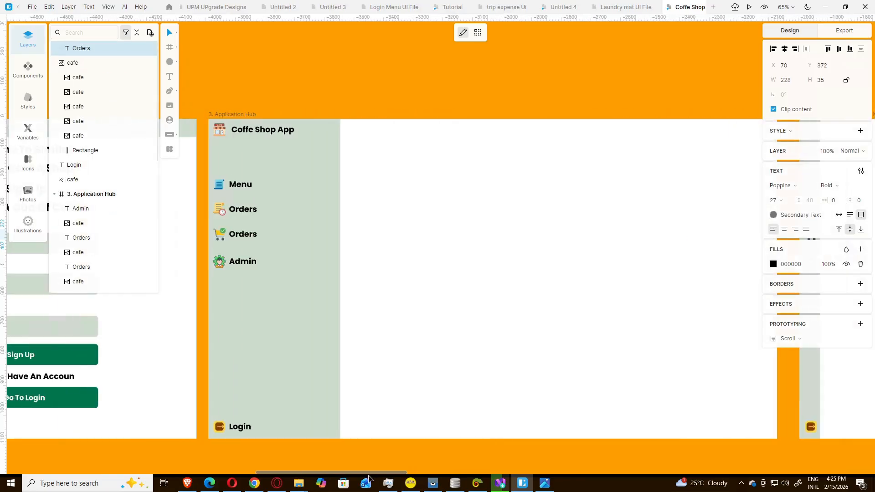
double_click(246, 234)
text(C)
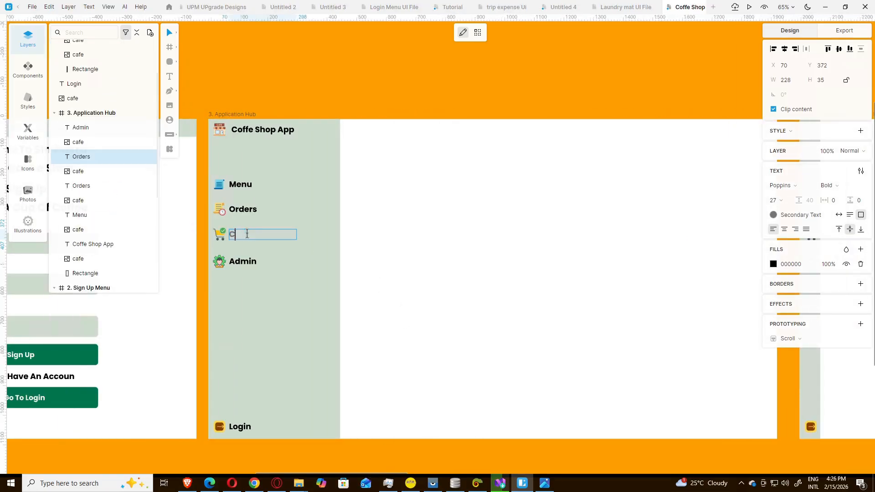
text(heckout)
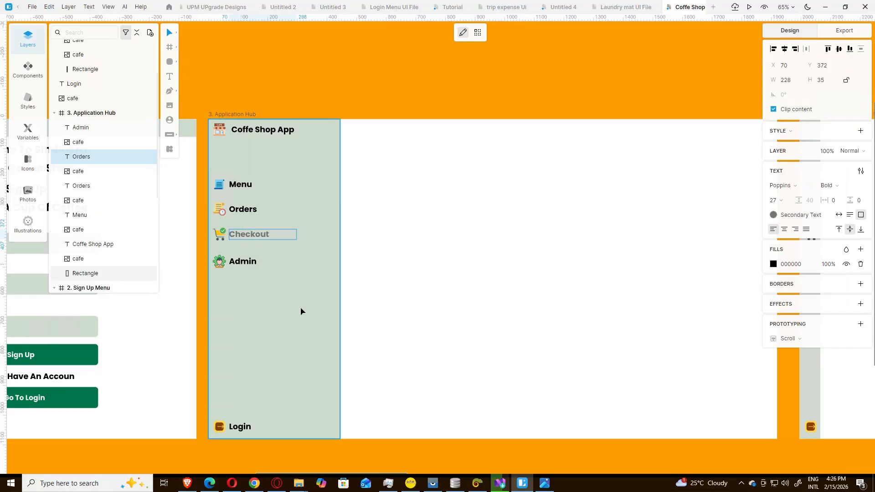
key(Escape)
Step: Scroll the canvas right until the Orders Section frame with its Checkout table is fully visible
drag(397, 476, 606, 474)
scroll(669, 456, right, 10)
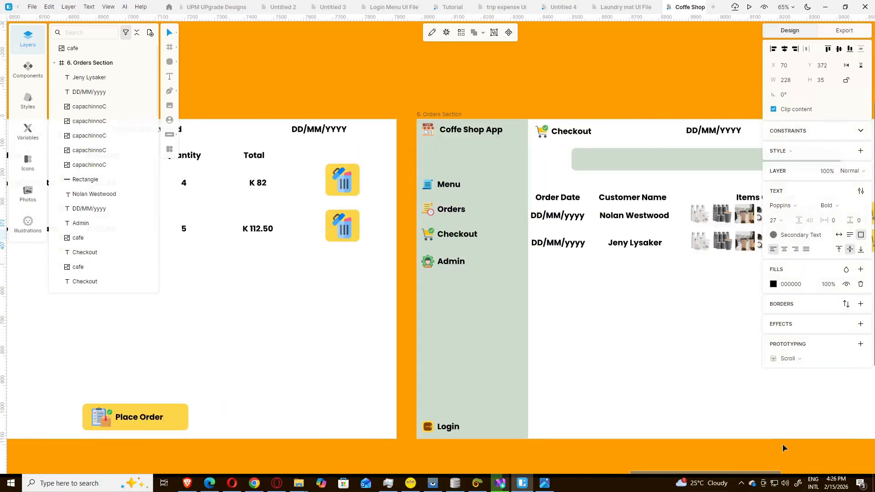
scroll(784, 448, right, 5)
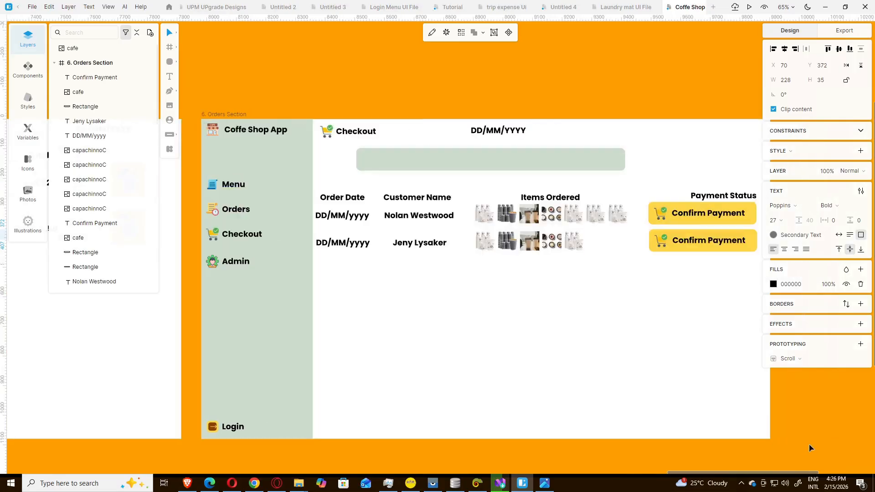
scroll(810, 448, right, 1)
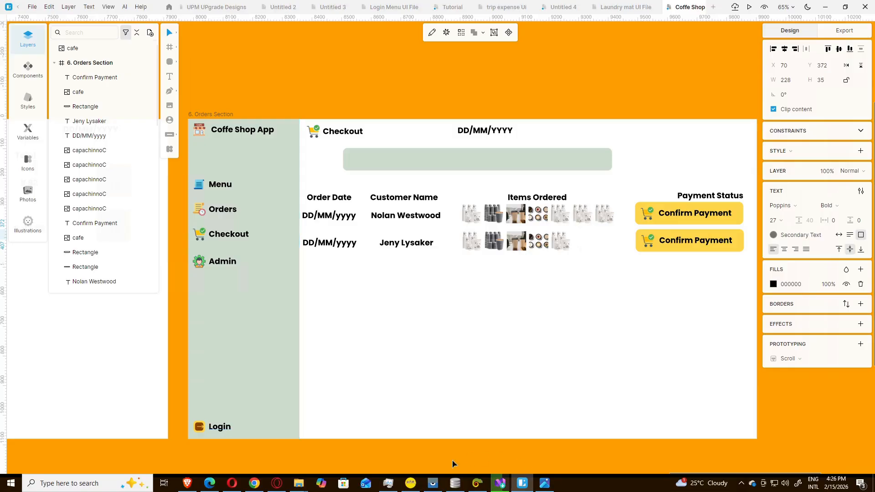
scroll(692, 476, right, 3)
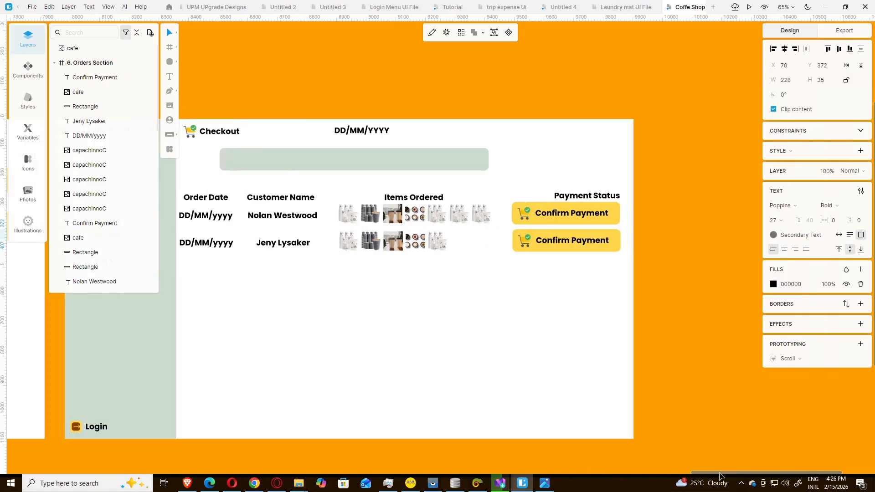
scroll(688, 475, left, 2)
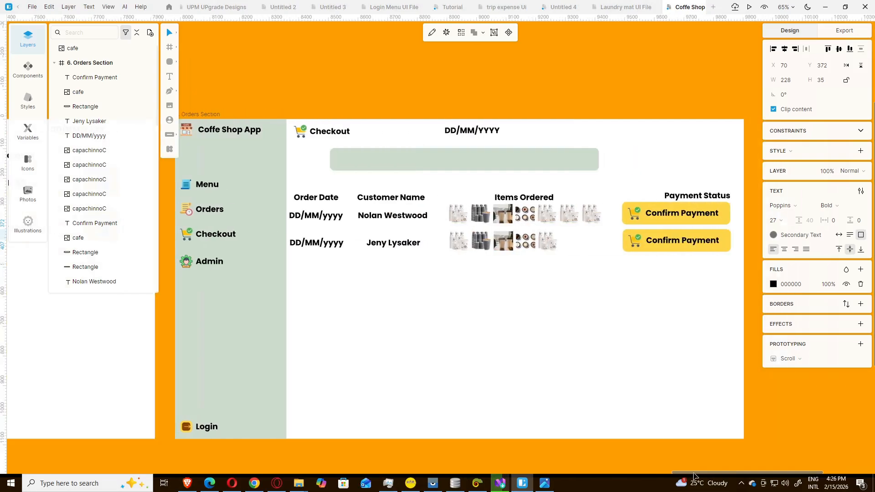
Step: Duplicate the second Confirm Payment button and place the copy beside the grey search bar
drag(706, 265, 623, 232)
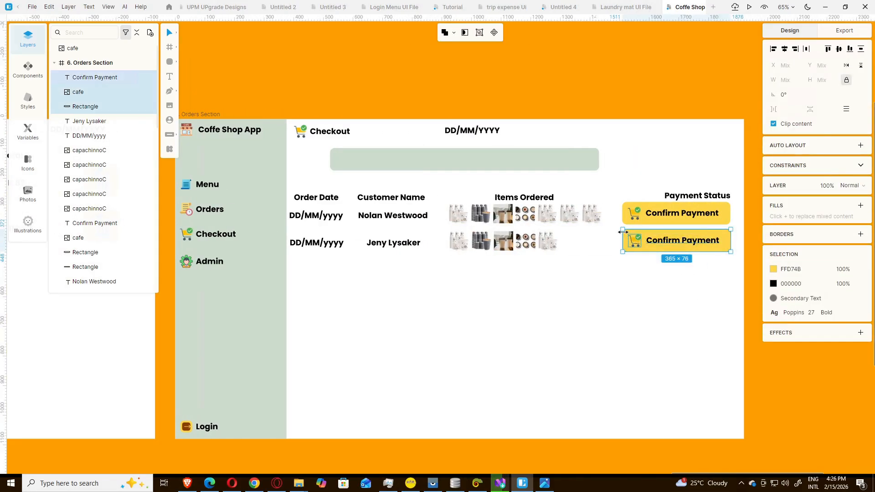
key(ctrl+d)
drag(738, 239, 615, 161)
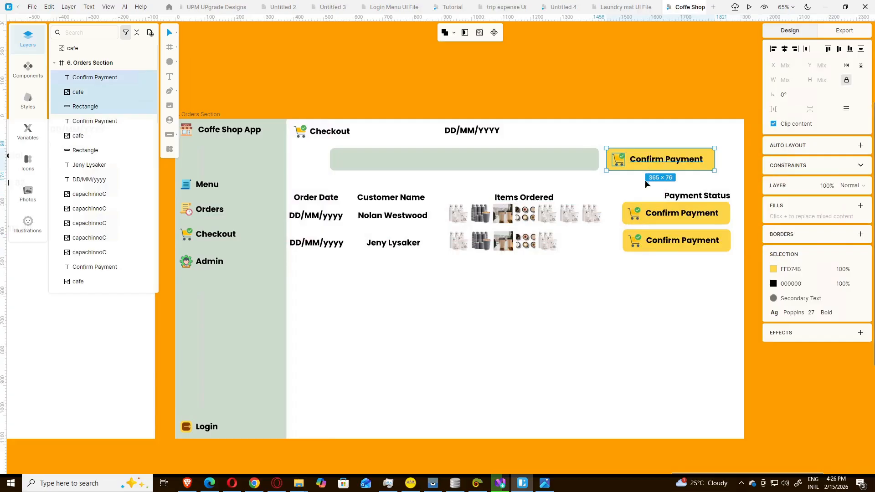
key(Escape)
Step: Delete the cart icon from the copied button and recentre its label text
click(618, 164)
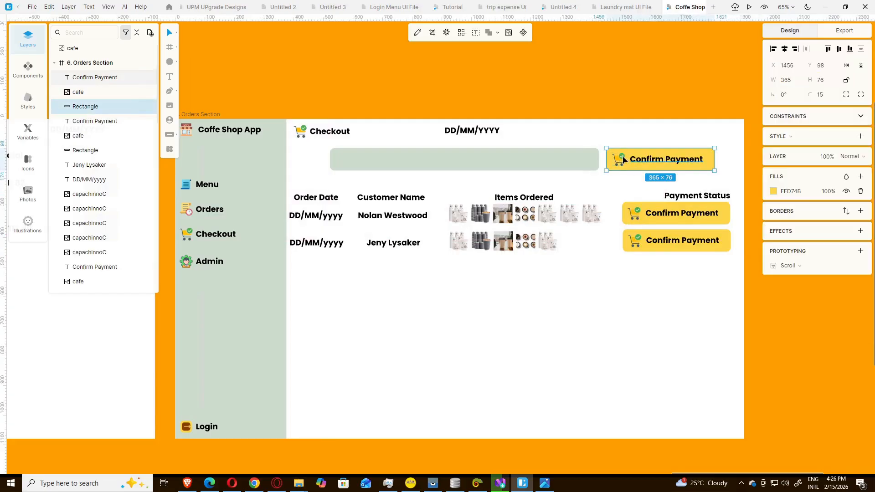
click(620, 159)
key(ctrl+shift+l)
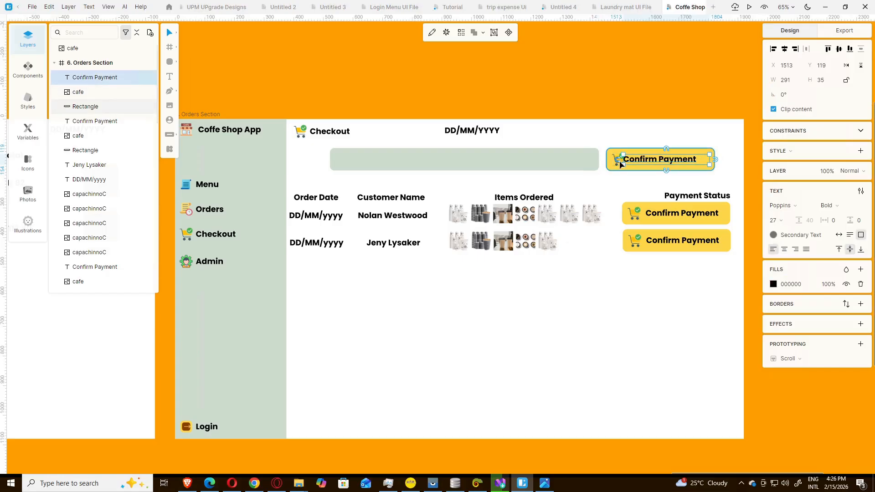
key(ctrl+shift+c)
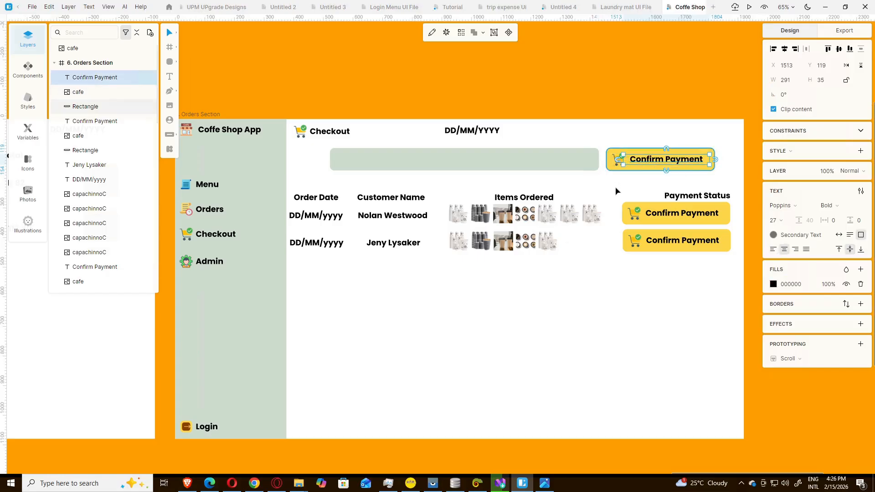
click(623, 169)
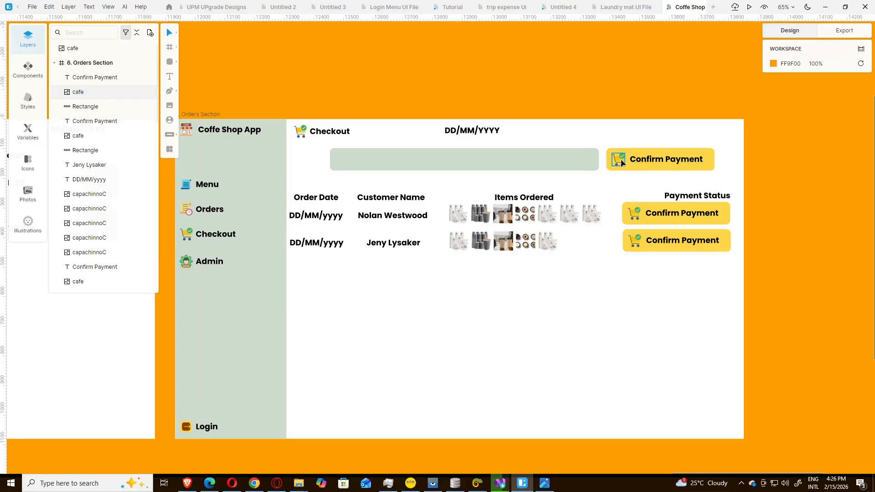
click(620, 160)
key(Delete)
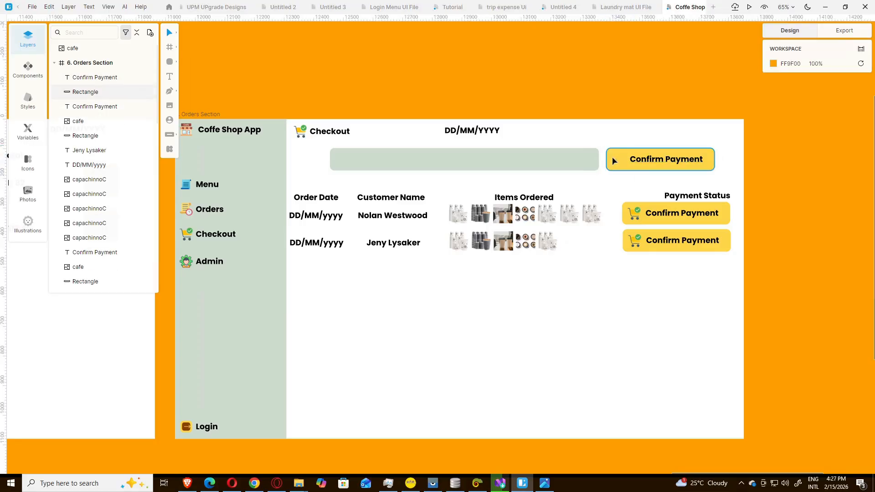
drag(643, 157, 633, 158)
Step: Relabel the copied button 'Customer Search', fixing the mistyped final letter
double_click(632, 159)
text(C)
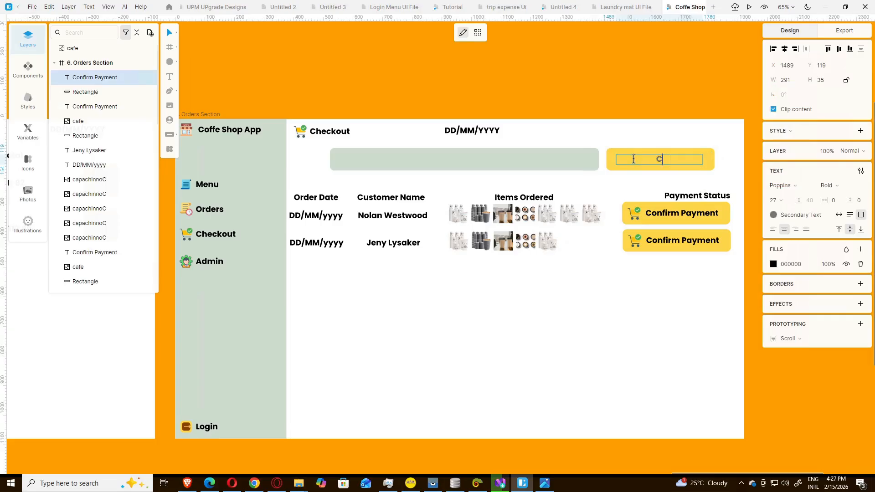
text(ustomer Se)
text(arc)
text(j)
key(BackSpace)
text(h)
key(Return)
key(BackSpace)
key(Escape)
key(Escape)
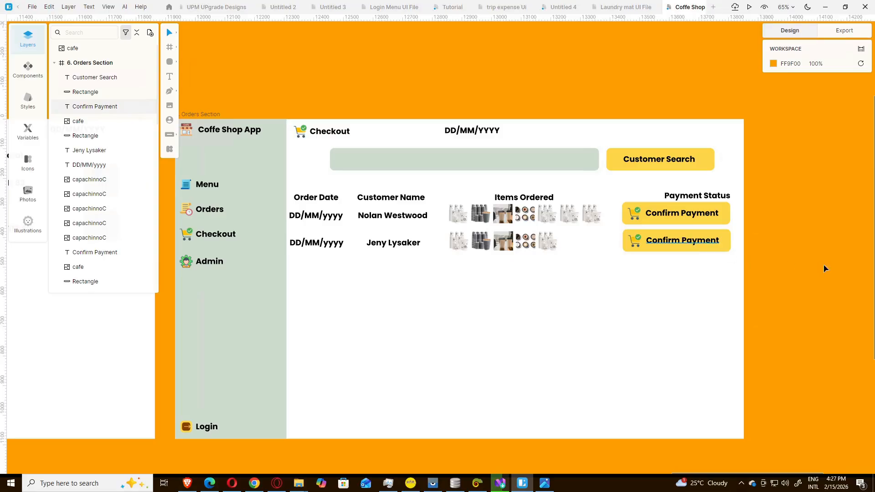
click(692, 198)
Step: Centre Payment Status over its buttons and nudge both order rows down and right
drag(691, 199, 696, 197)
click(682, 296)
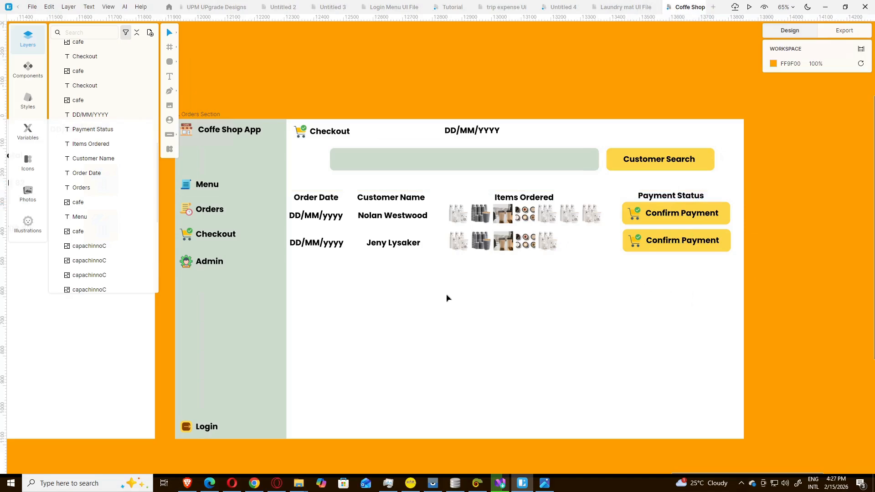
drag(683, 301, 298, 210)
key(Down)
key(Down)
key(Down)
key(Down)
key(Down)
key(Down)
key(Down)
key(Down)
key(Down)
key(Down)
key(Down)
key(Down)
key(Down)
key(Down)
key(Down)
key(Down)
key(Down)
key(Down)
key(Down)
key(Down)
key(Down)
key(Down)
key(Down)
key(Down)
key(Down)
key(Down)
key(Down)
key(Down)
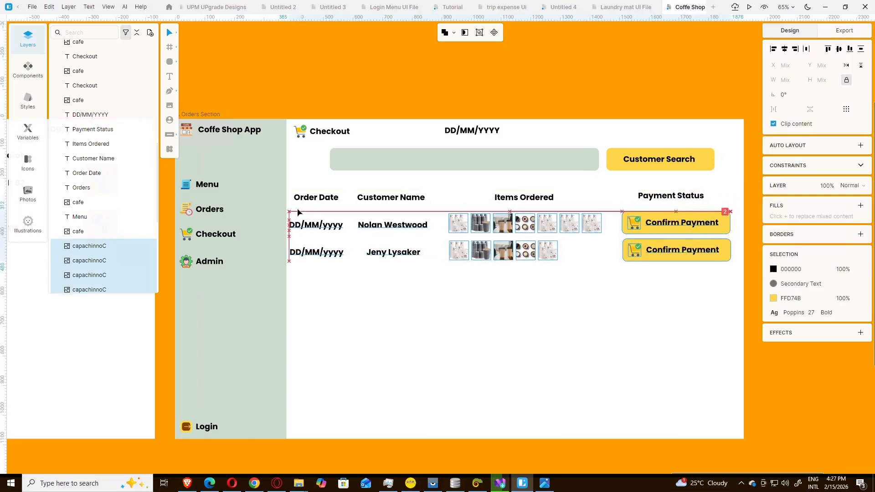
key(Right)
key(Right)
key(Right)
key(Right)
key(Right)
key(Right)
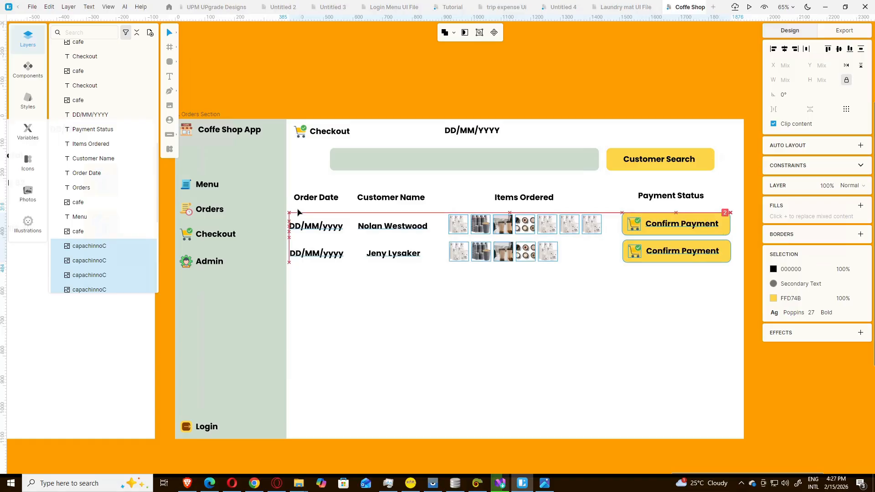
key(Right)
key(Right)
key(Right)
key(Right)
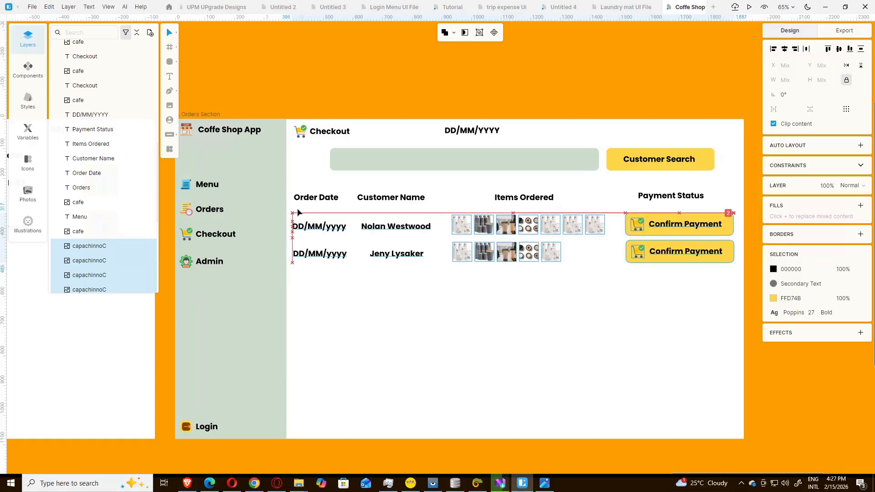
click(499, 292)
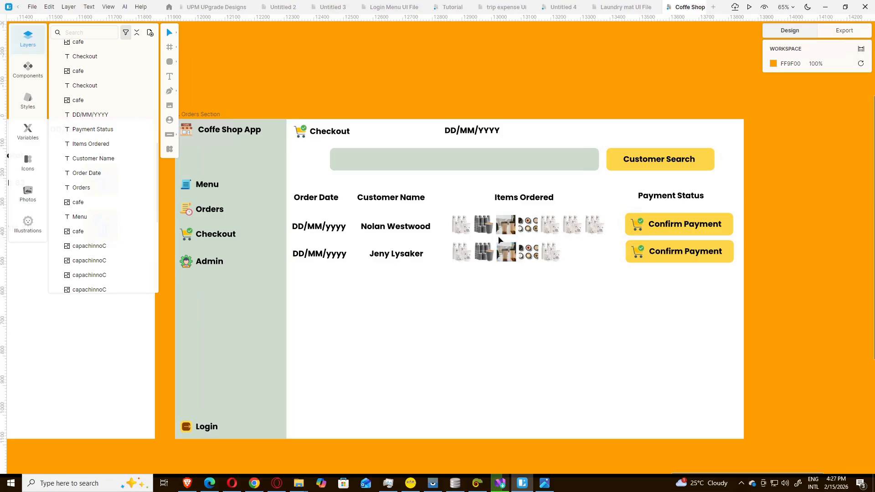